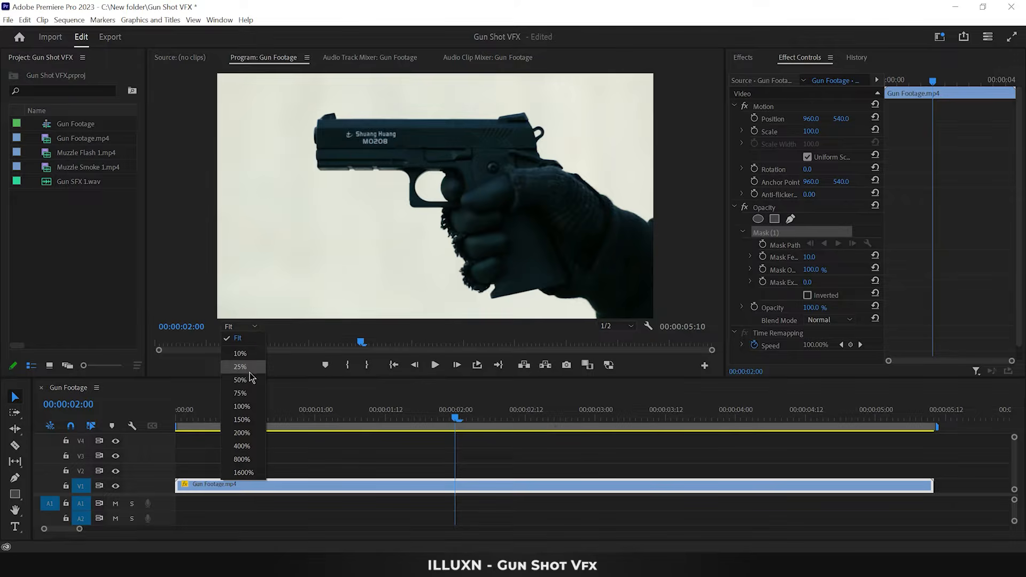
Step: View the footage at 100% and draw a closed opacity mask around the pistol's slide, including the sights and hammer
click(242, 406)
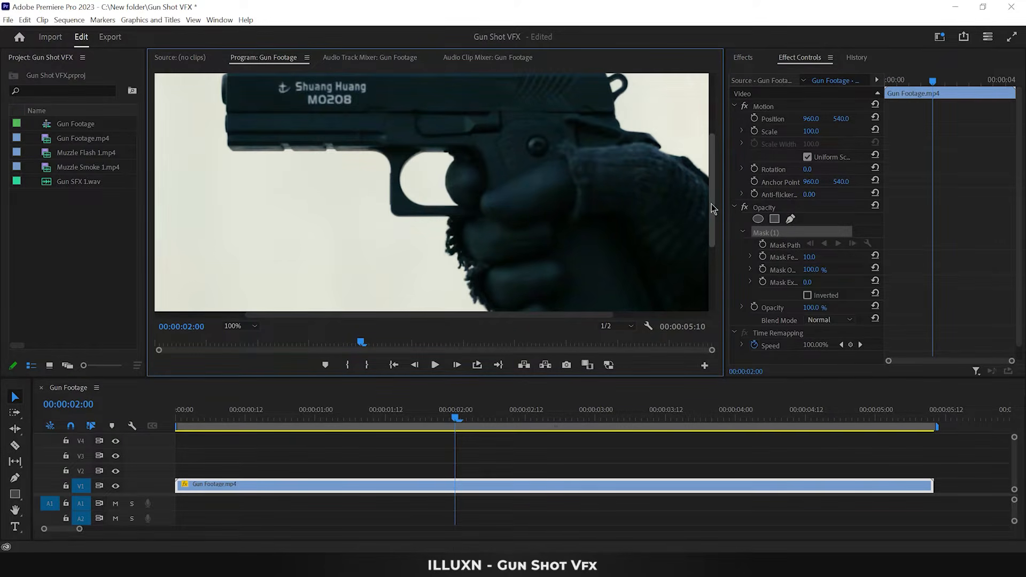
drag(713, 203, 713, 169)
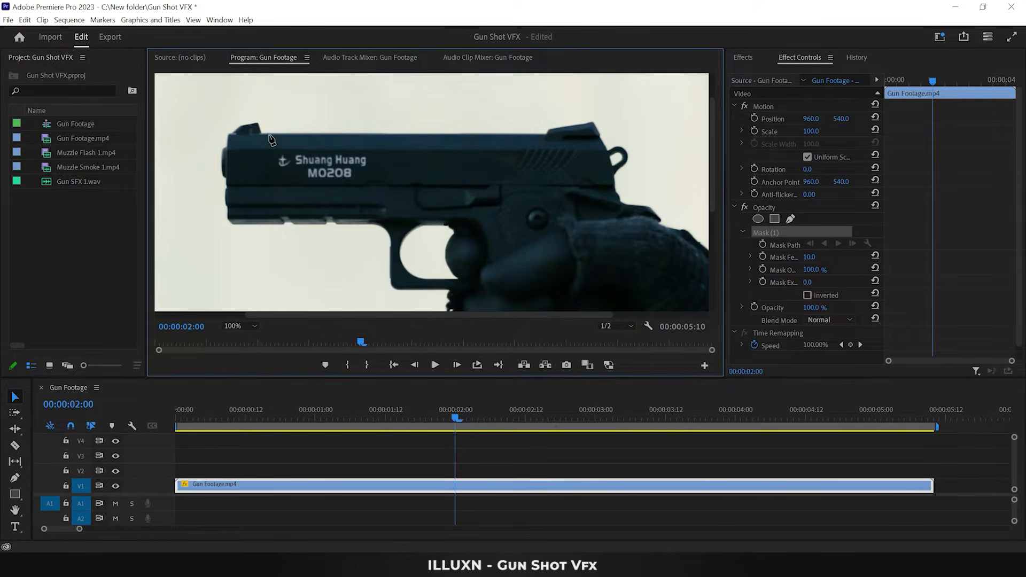
click(545, 133)
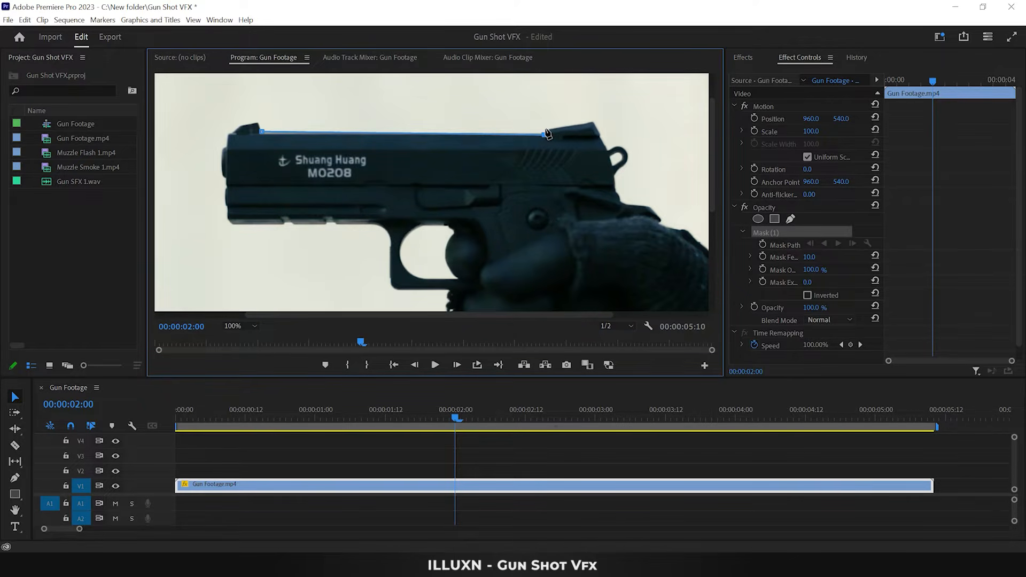
click(592, 121)
click(608, 149)
click(625, 141)
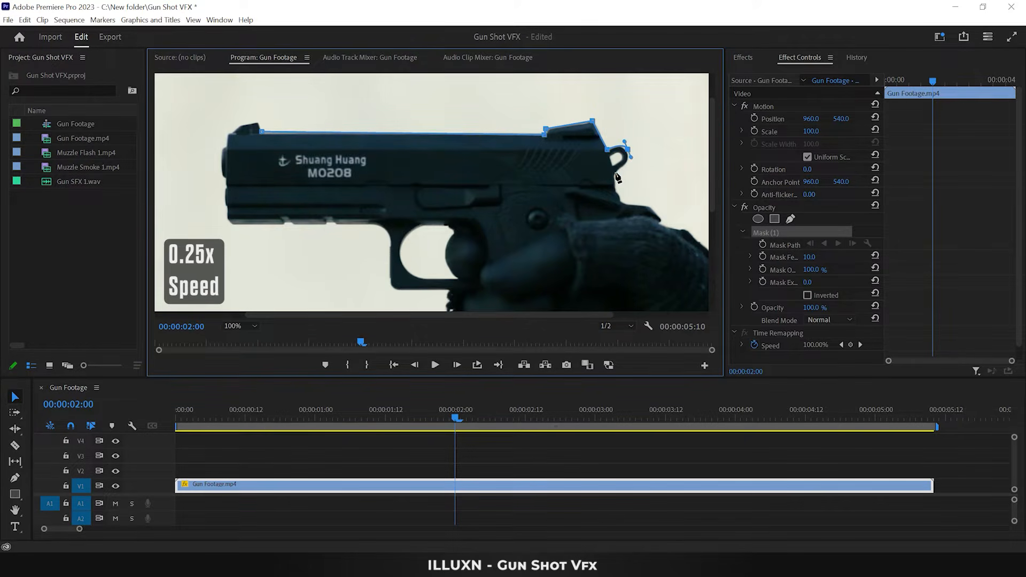
click(617, 172)
drag(610, 175, 615, 178)
click(616, 188)
click(225, 187)
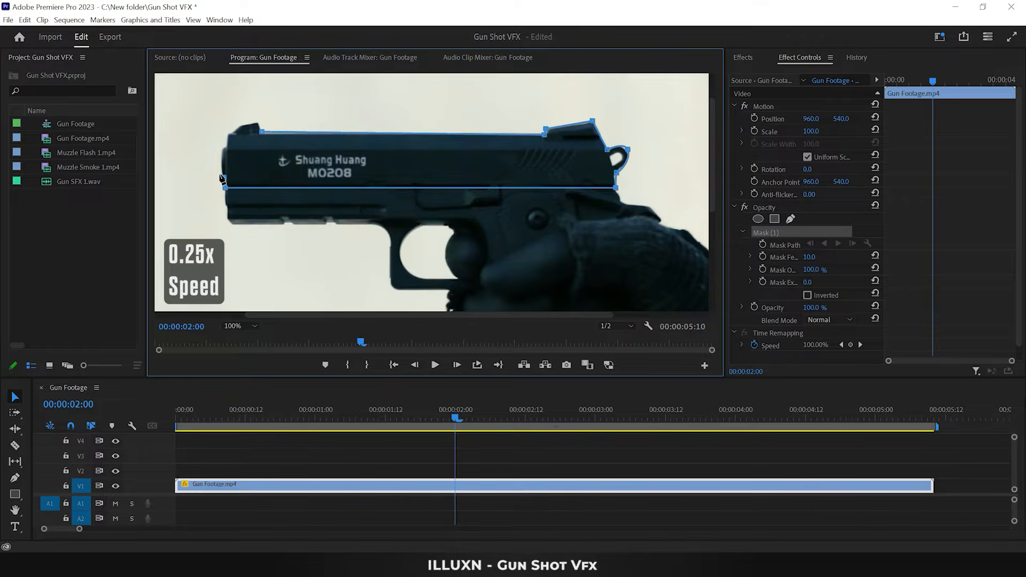
click(219, 158)
click(223, 147)
click(225, 135)
click(238, 124)
click(258, 120)
click(262, 131)
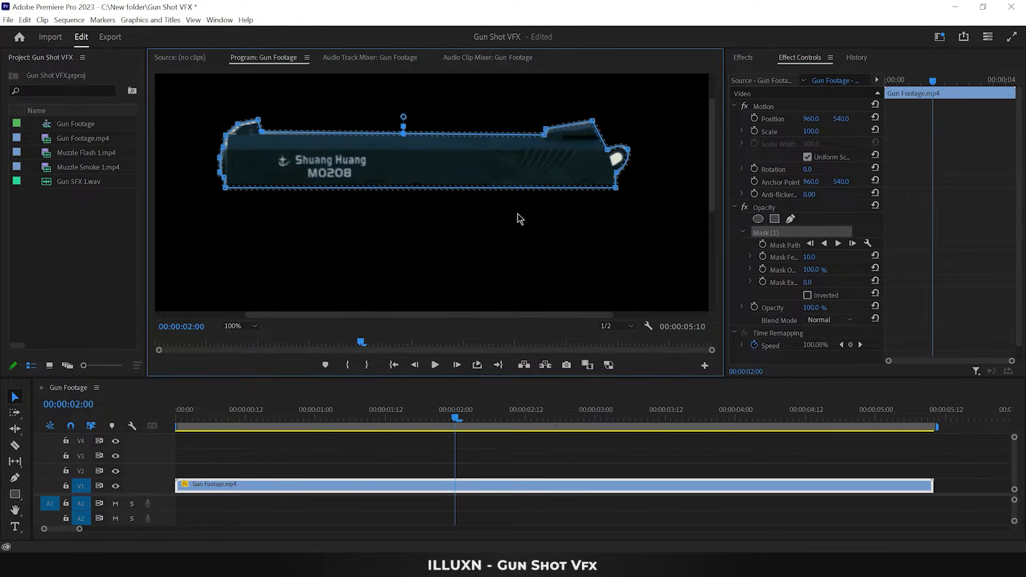
Step: Set the slide mask's feather to 5 and turn on keyframing for its mask path at 00:00:02:00
click(810, 258)
text(5)
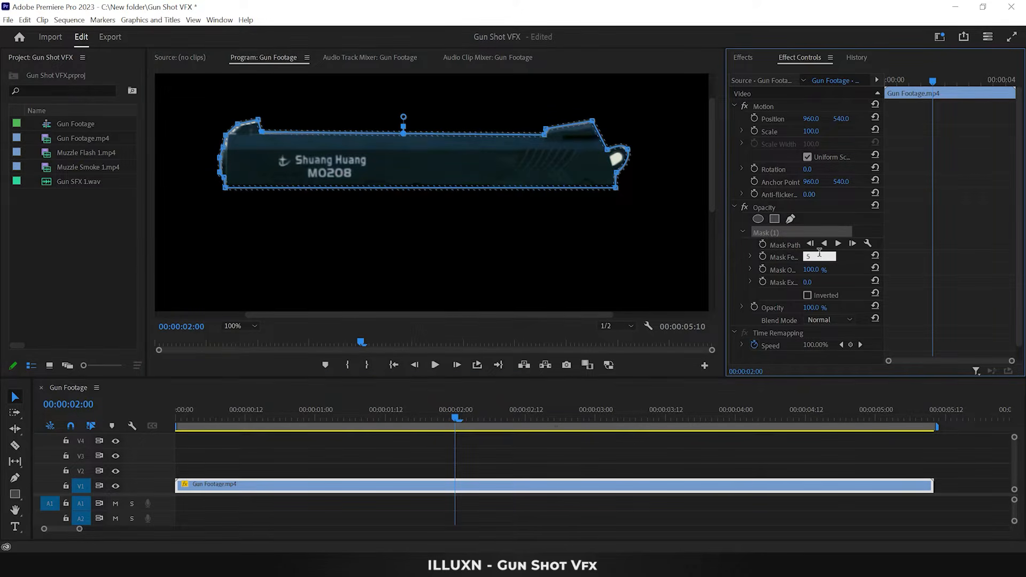
key(Return)
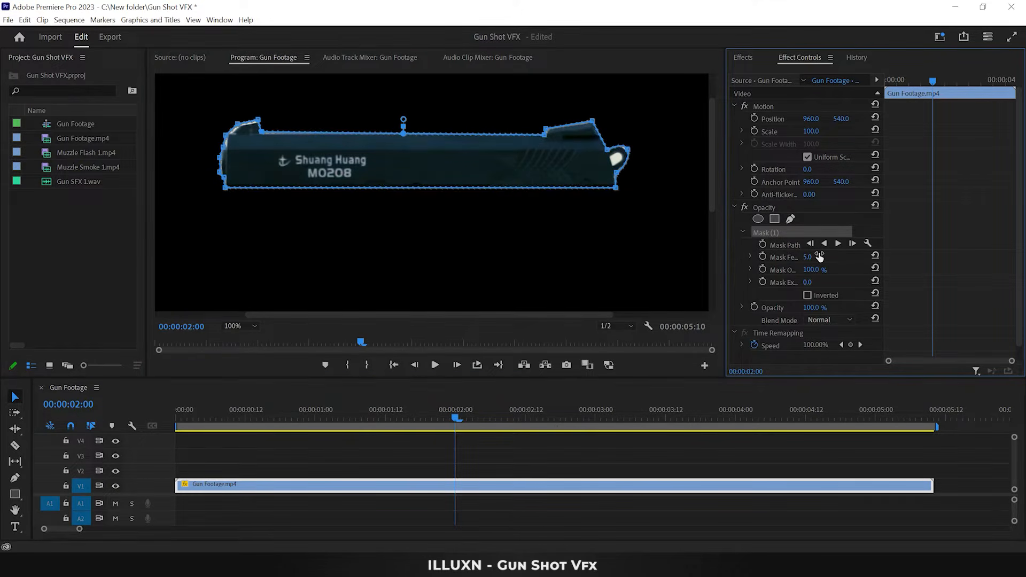
click(763, 244)
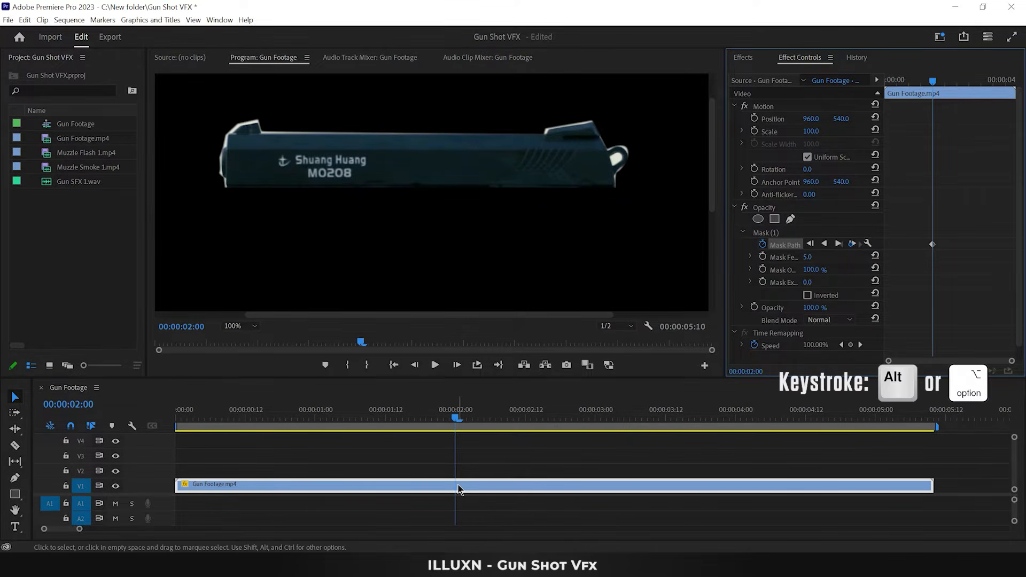
Step: Duplicate the masked Gun Footage clip onto V3 and cut the copy at 00:00:02:00 and 00:00:02:02
drag(458, 485, 453, 454)
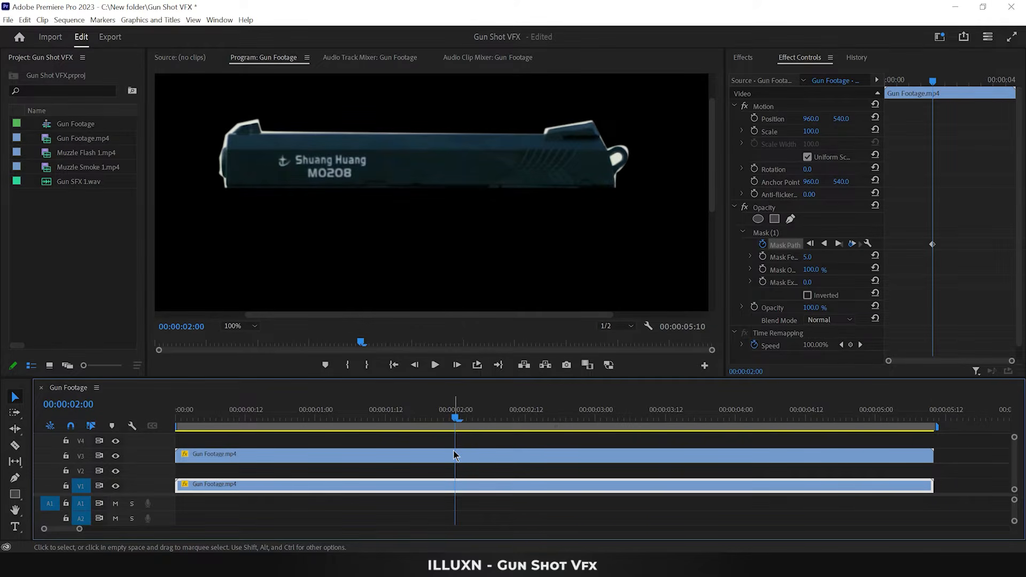
key(c)
click(454, 454)
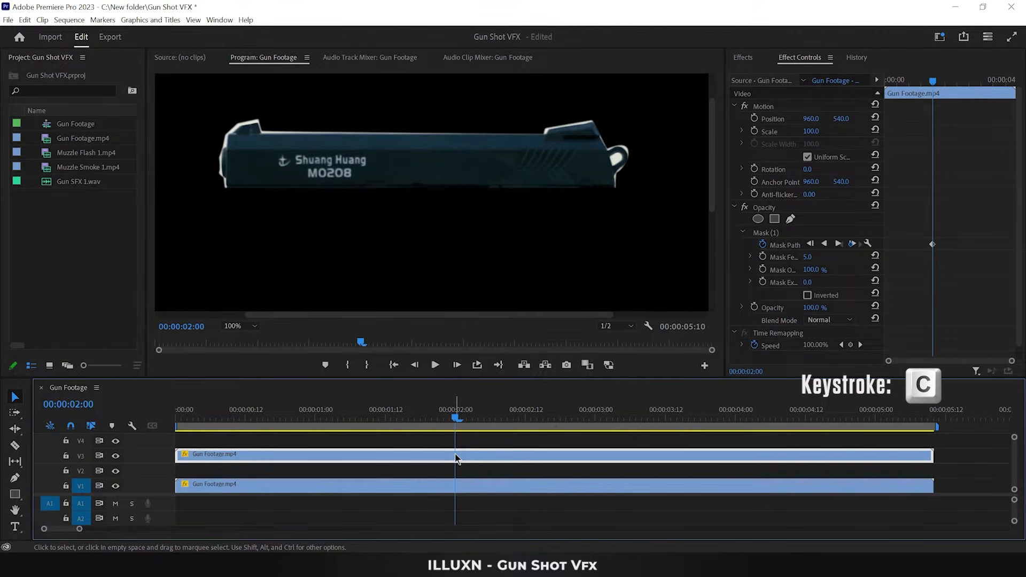
click(459, 454)
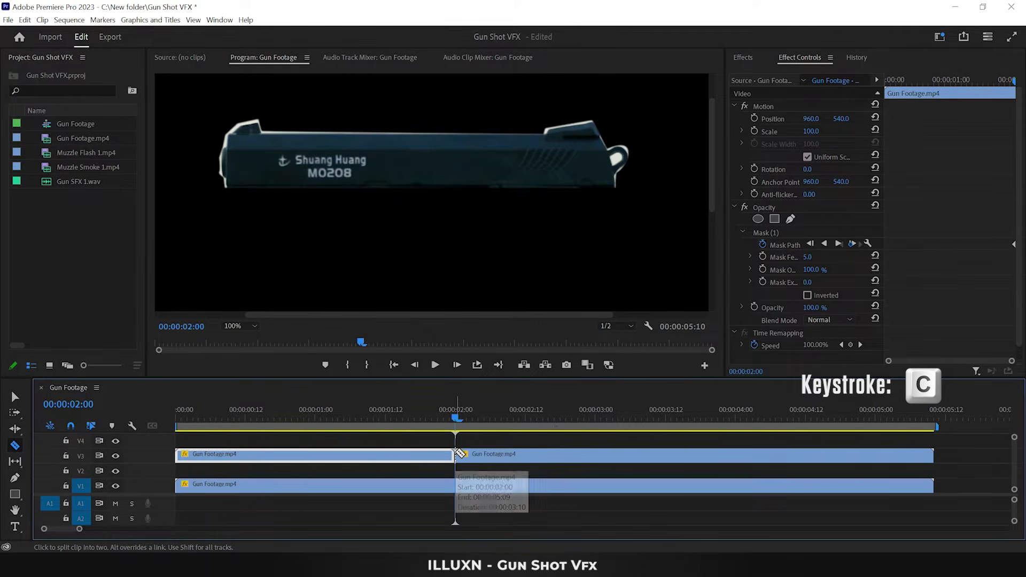
click(463, 420)
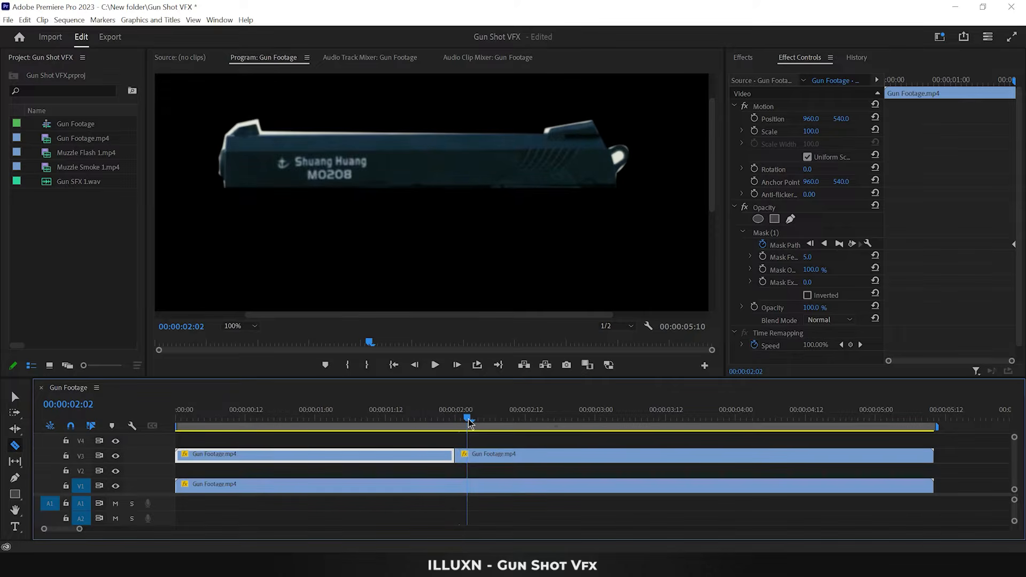
click(469, 421)
click(473, 455)
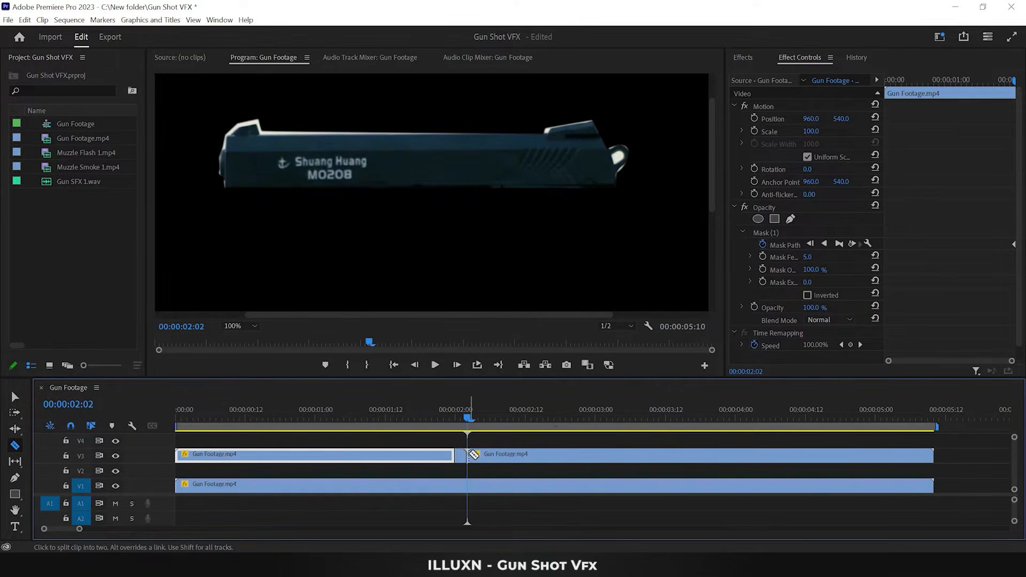
Step: Delete the V3 segments before and after the two-frame piece
key(v)
click(511, 454)
key(Delete)
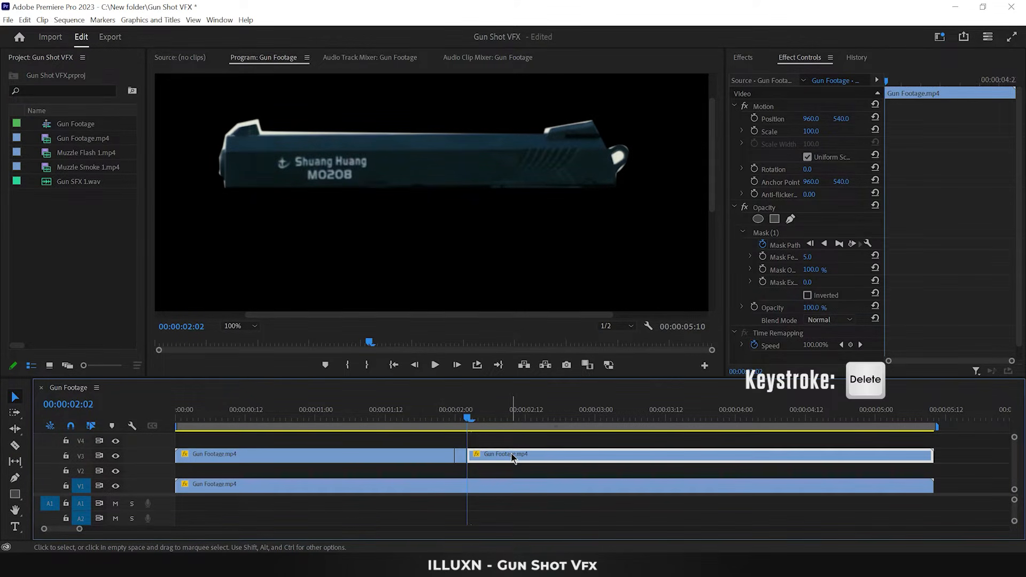
click(423, 459)
key(Delete)
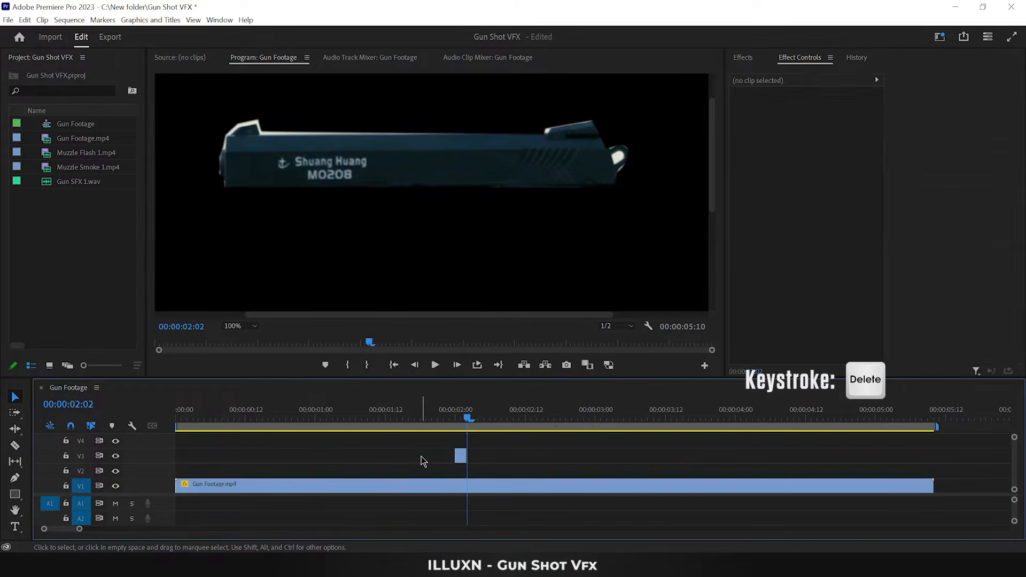
Step: Delete Mask (1) from the full-length Gun Footage clip on V1, with the playhead back at 00:00:02:00
click(457, 419)
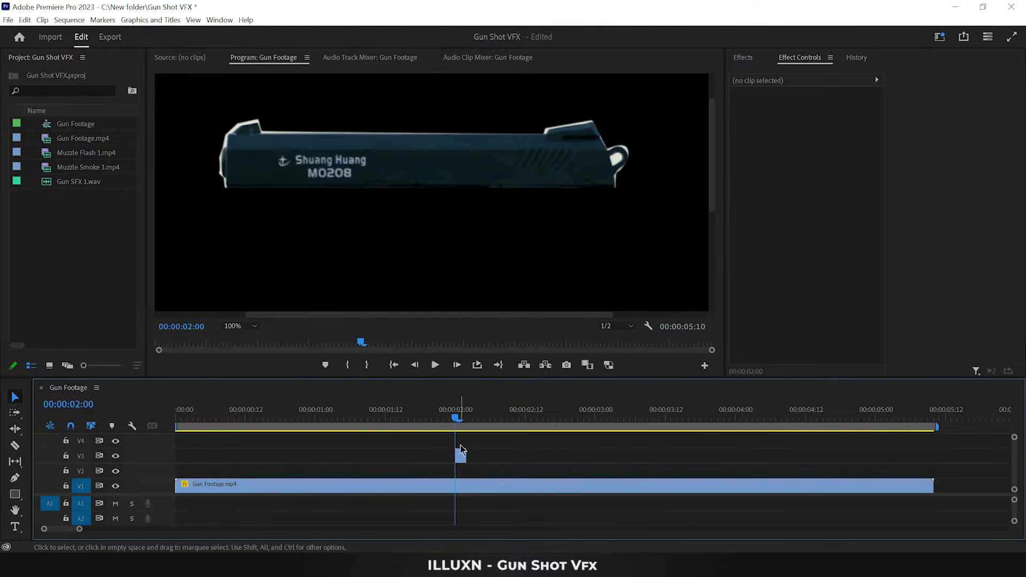
click(464, 485)
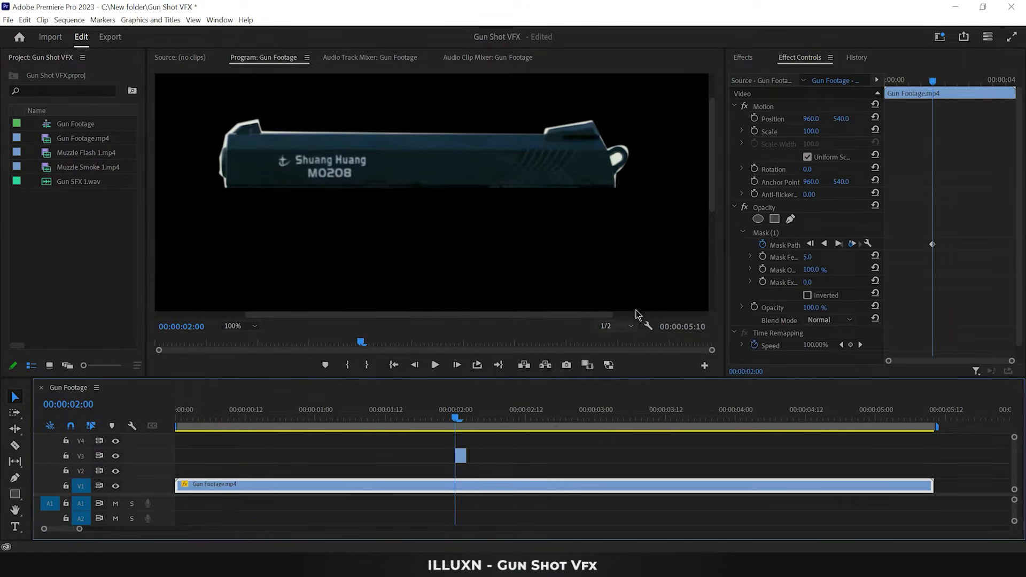
click(762, 236)
key(Delete)
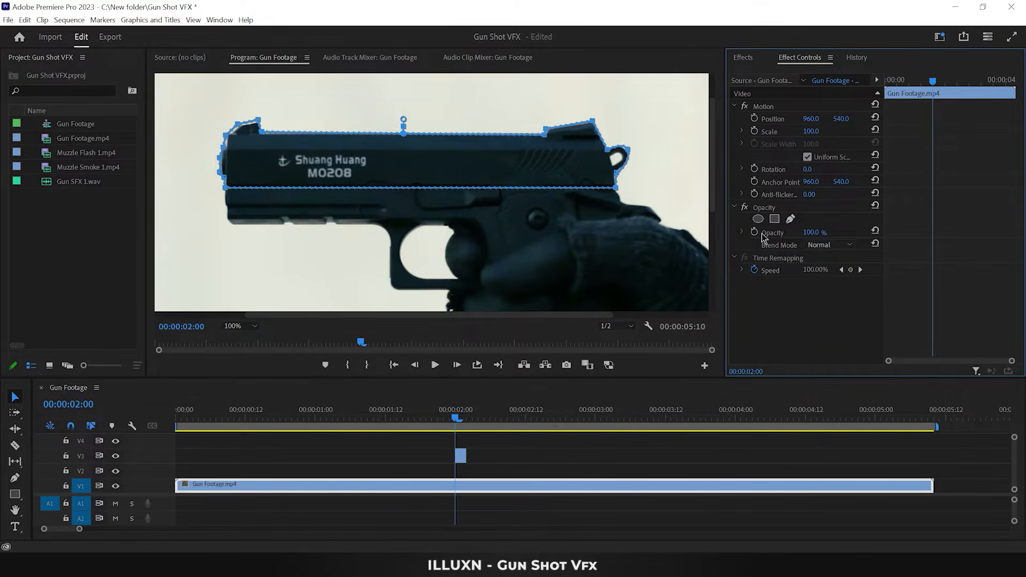
click(496, 458)
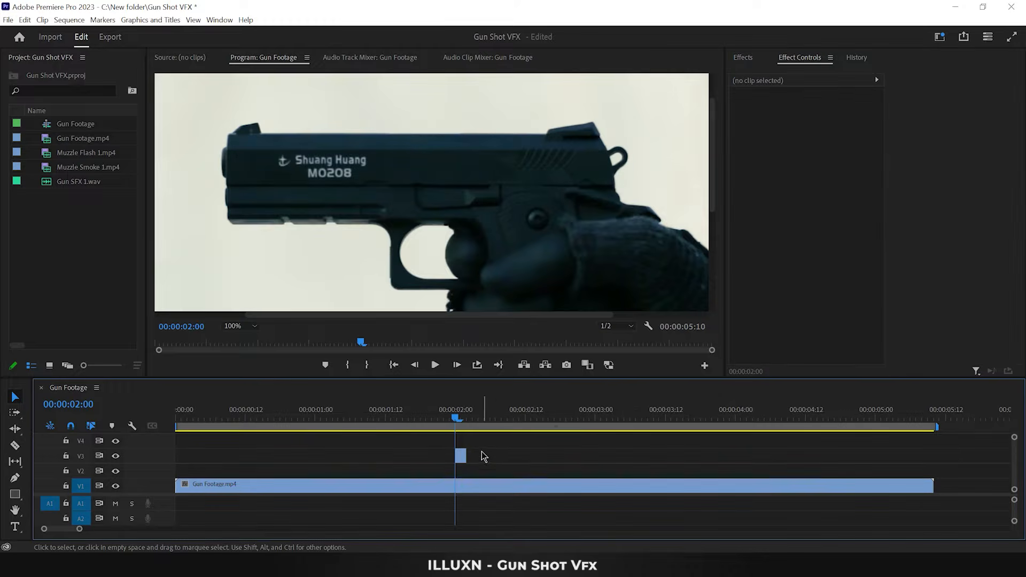
Step: Keyframe the short V3 clip's position at 00:00:02:00 and shift the slide backward to X 1160
click(462, 457)
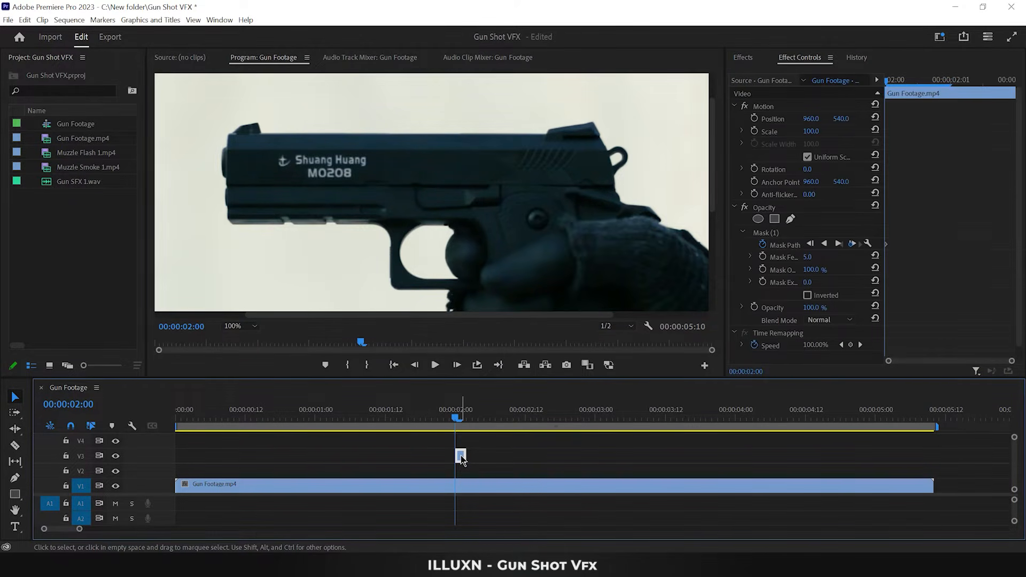
click(764, 119)
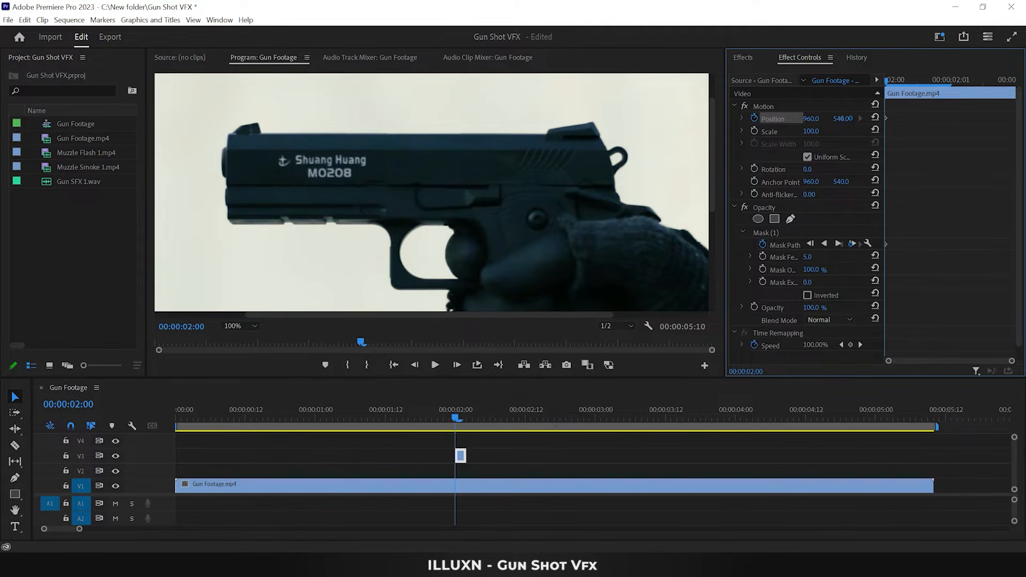
drag(811, 118, 918, 118)
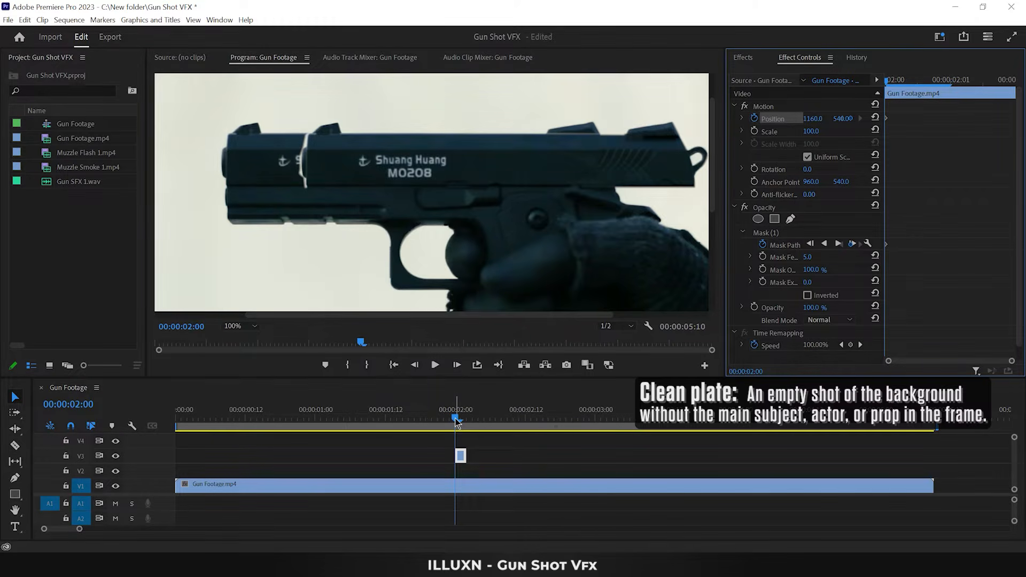
Step: Duplicate the V1 clip onto V2 and add a frame hold at 00:00:00:00 to make a clean background plate
drag(457, 423, 155, 416)
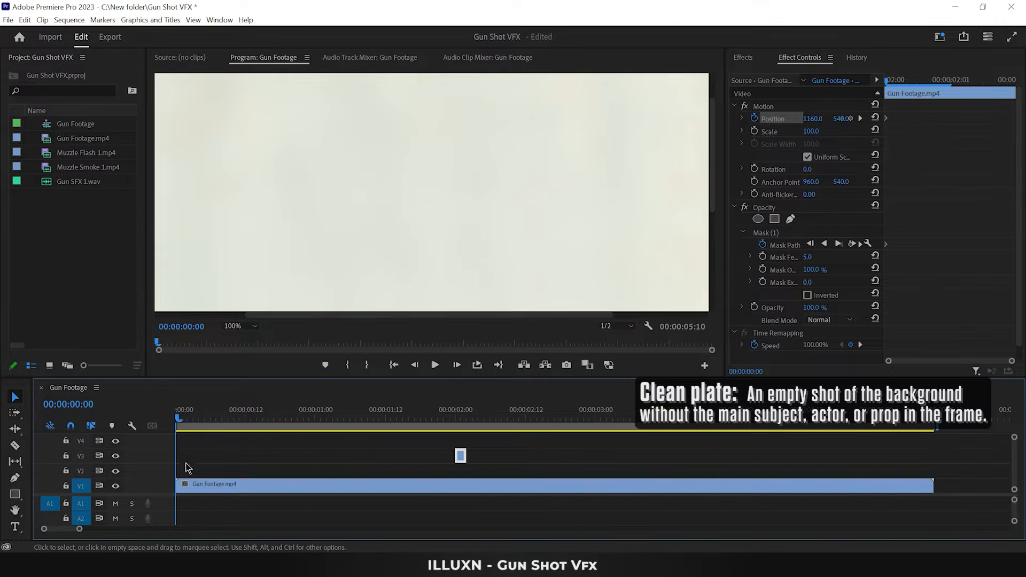
drag(194, 486, 191, 470)
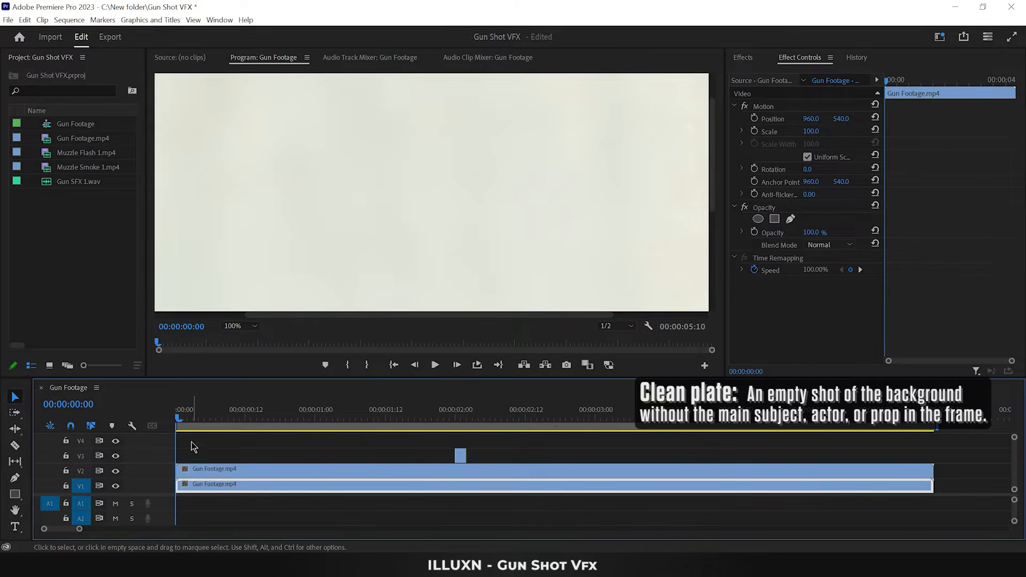
right_click(191, 470)
click(226, 377)
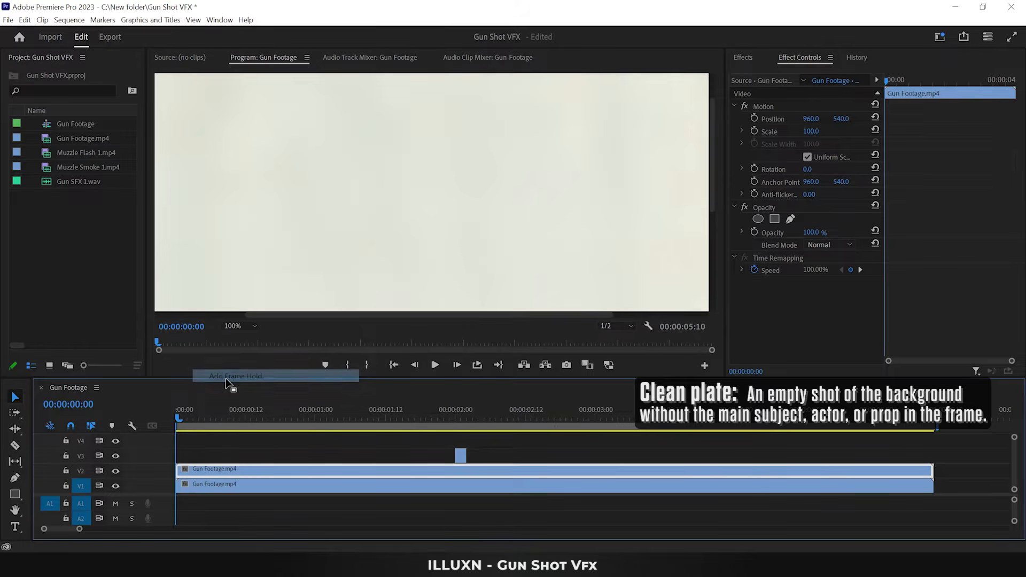
Step: Cut the V2 clean plate at 00:00:02:00 and at the end of the short V3 clip
click(210, 424)
drag(210, 426, 454, 425)
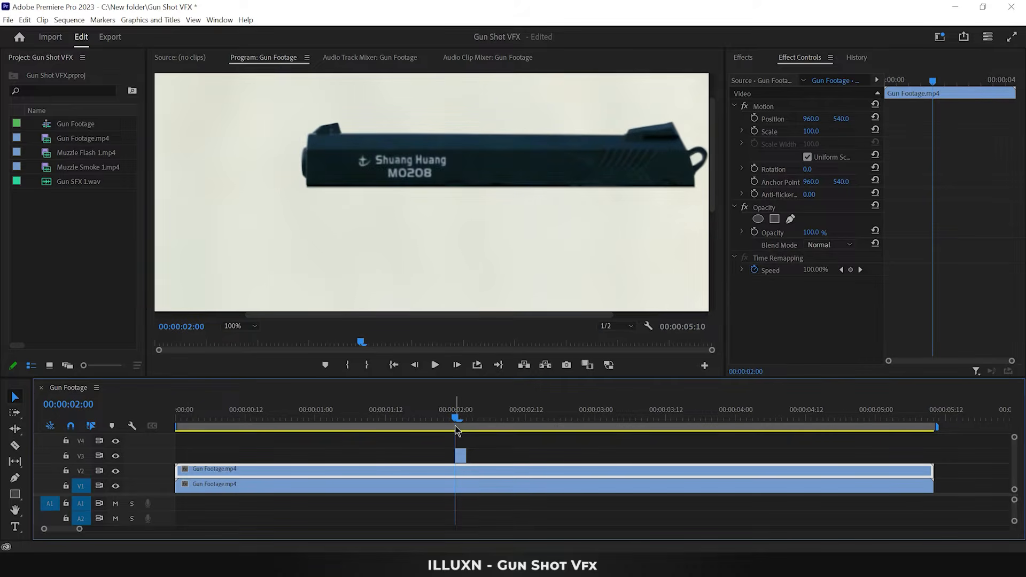
key(c)
click(460, 469)
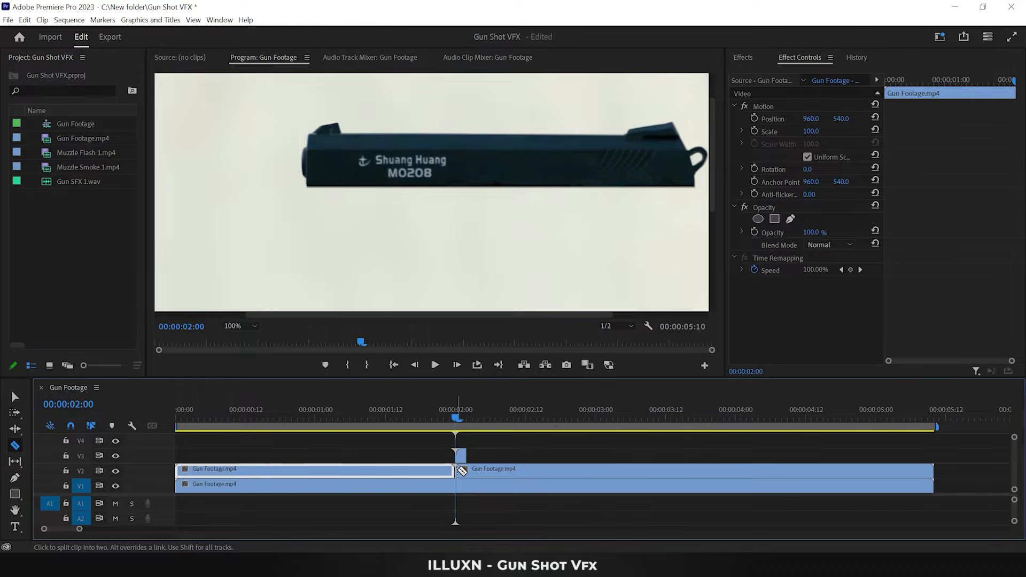
click(466, 470)
key(v)
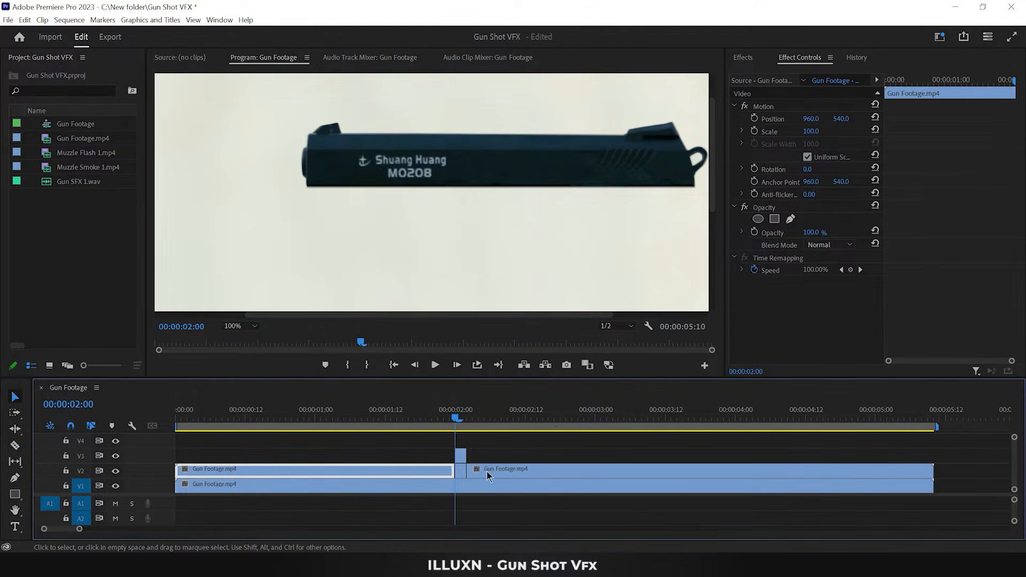
Step: Delete the clean plate segments on V2 after and before the two-frame piece
click(487, 471)
key(Delete)
click(418, 470)
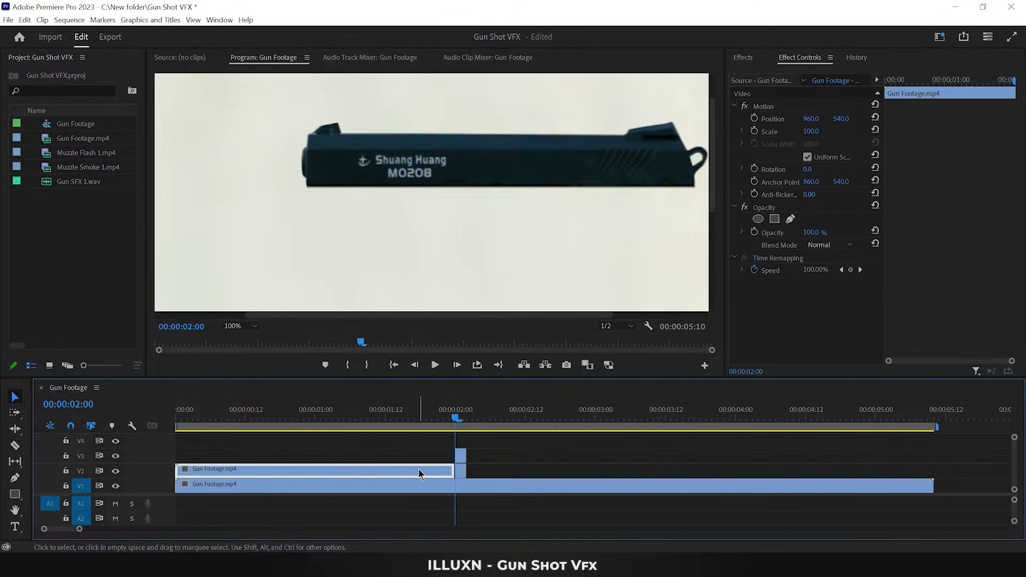
key(Delete)
Step: Copy the slide mask from the short V3 clip and paste it into the opacity of the V2 clean plate piece
click(463, 461)
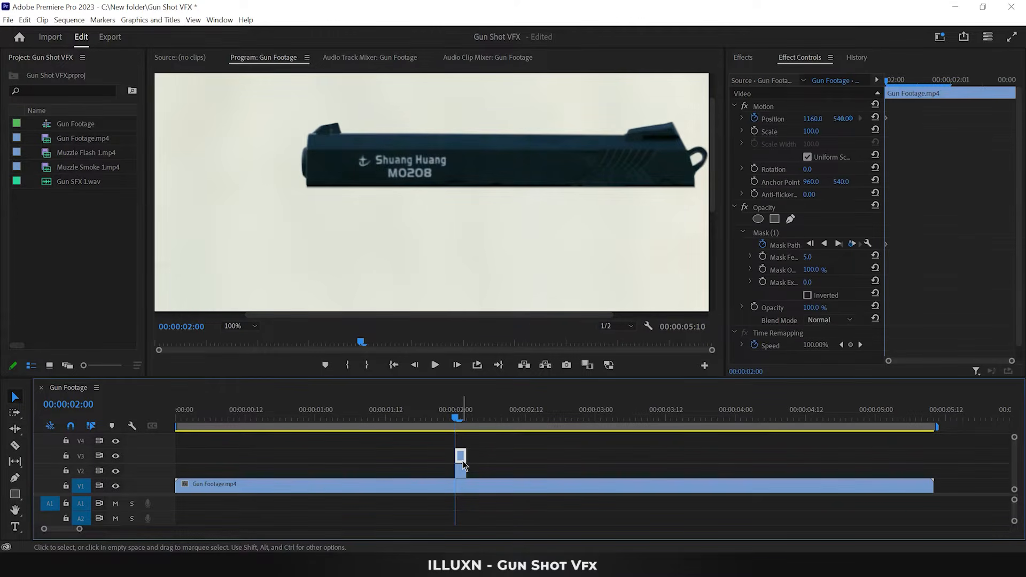
right_click(763, 235)
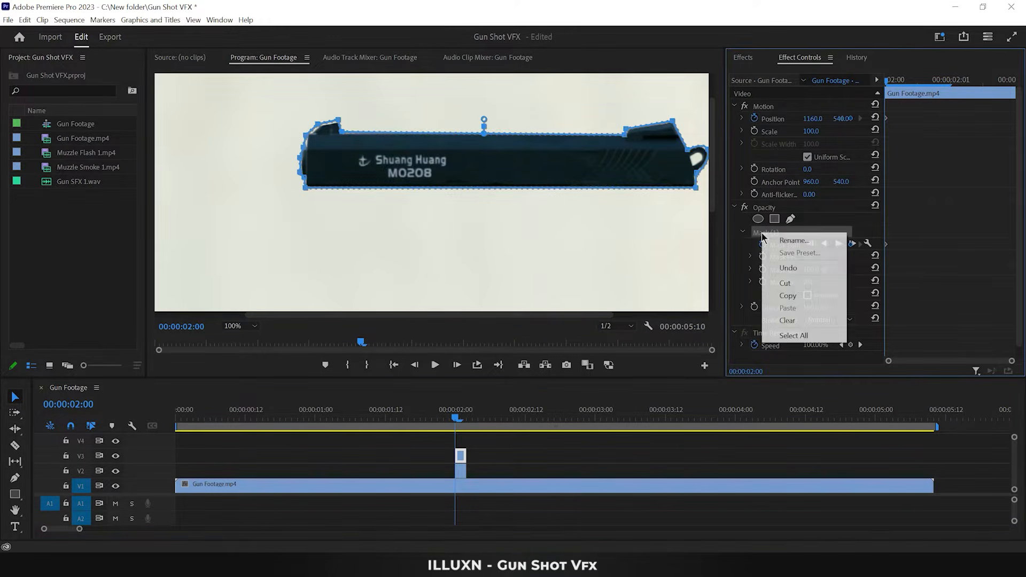
click(788, 296)
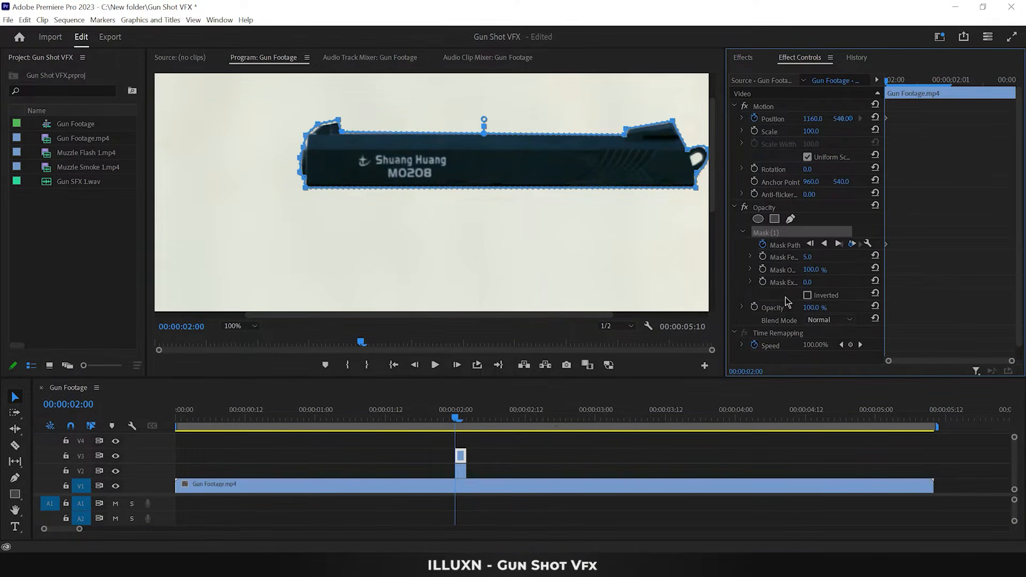
click(461, 473)
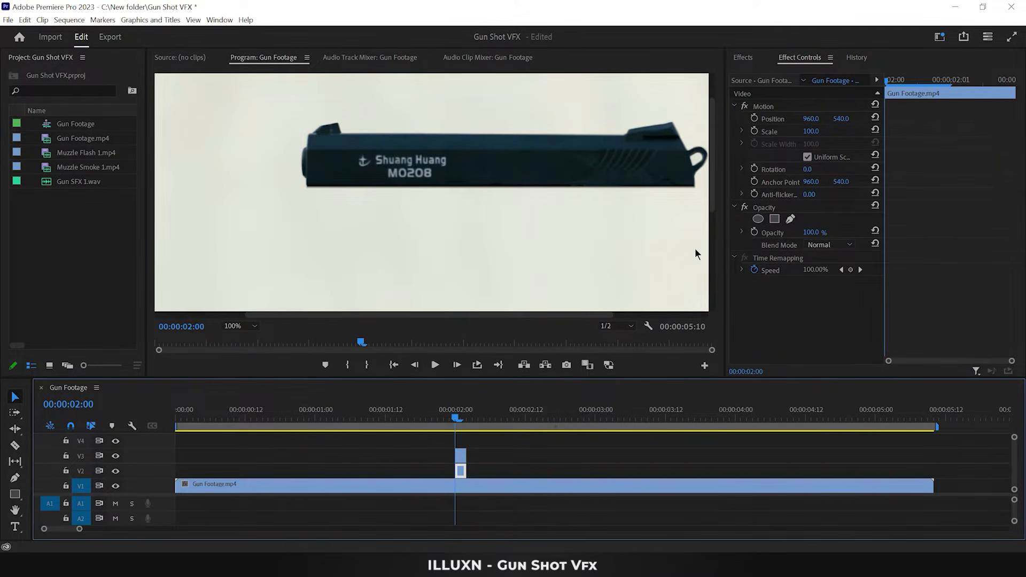
right_click(759, 210)
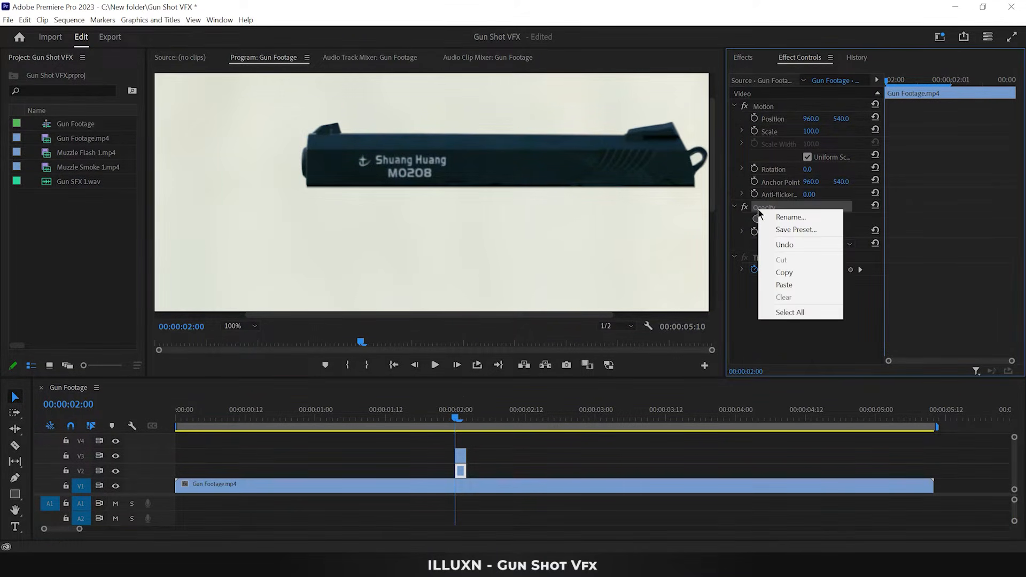
click(786, 285)
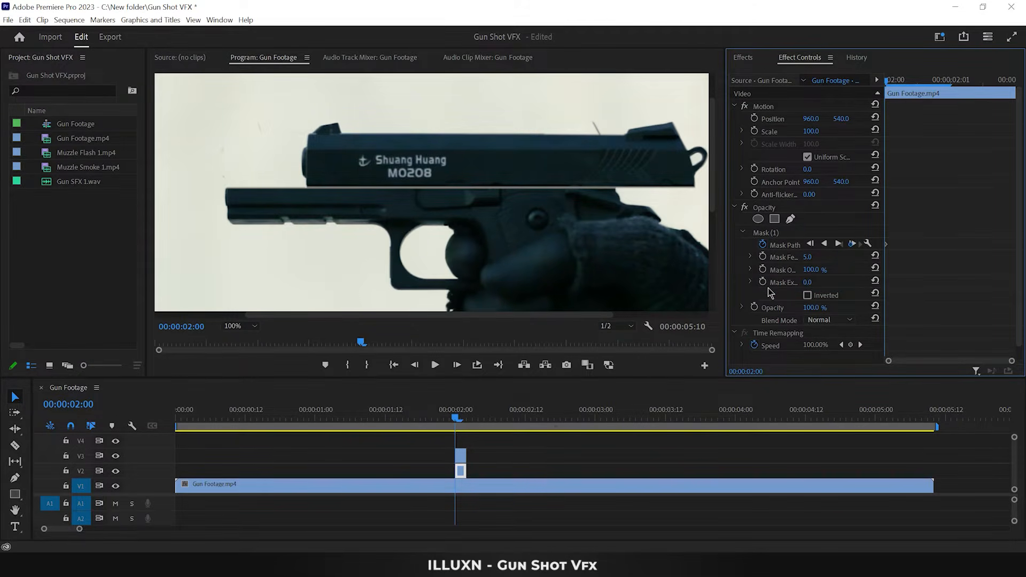
click(767, 233)
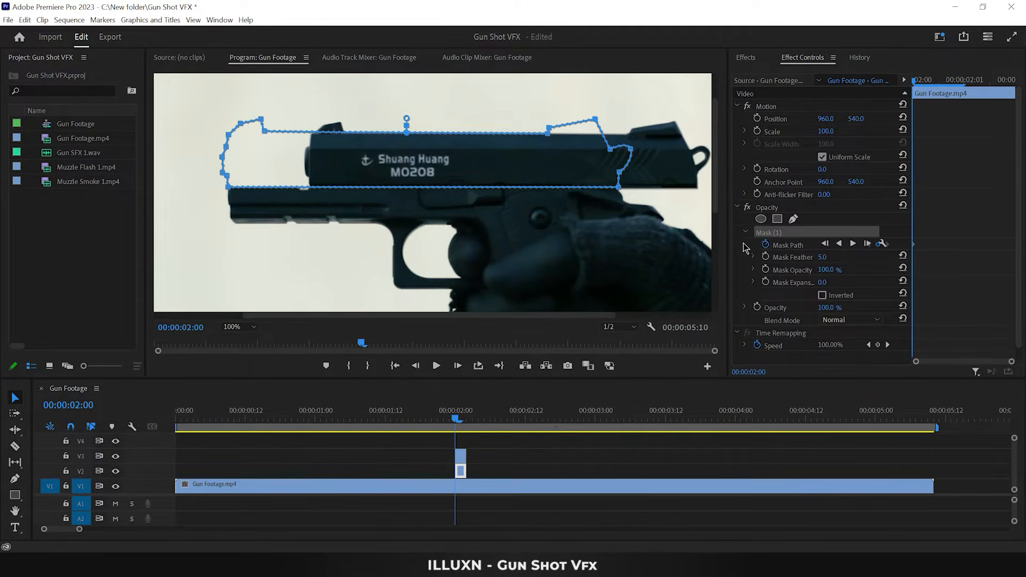
Step: Toggle the visibility of track V2 off and on to compare the shot with and without the clean plate
click(116, 471)
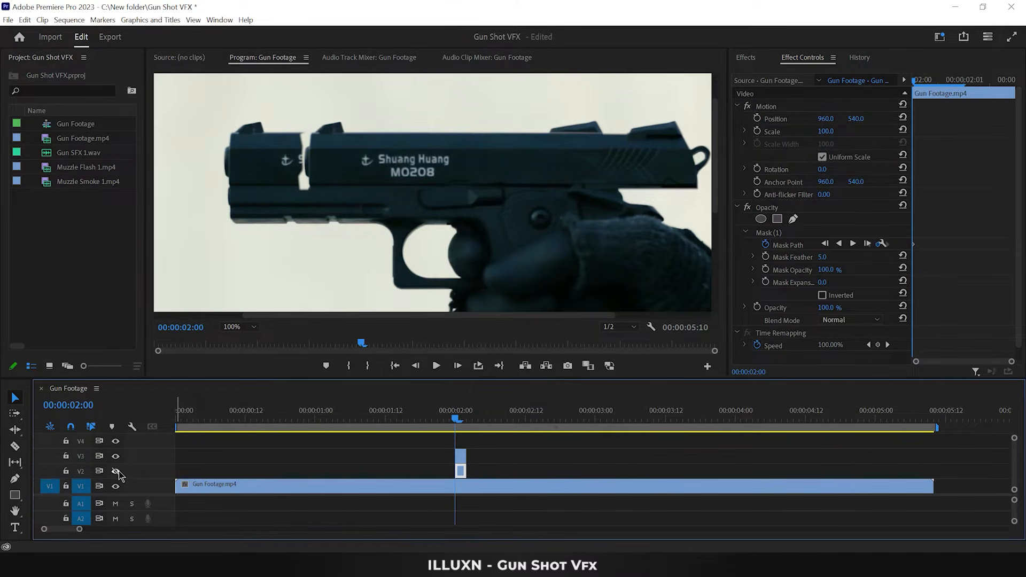
click(116, 472)
click(116, 471)
click(116, 472)
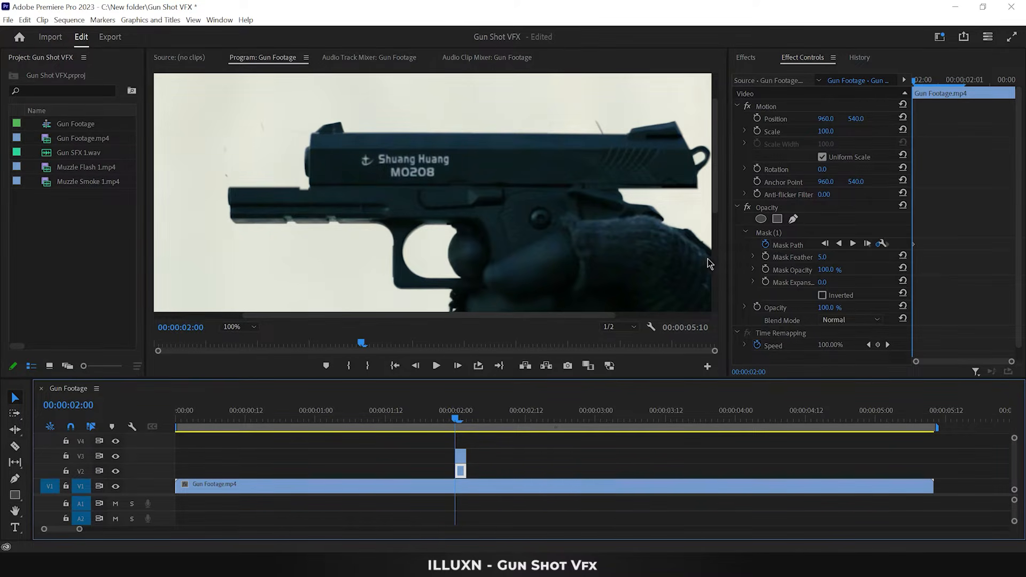
Step: Reshape the V2 clean plate mask by raising its rear sight corner and pulling its front edge points inward to expose a barrel
click(768, 234)
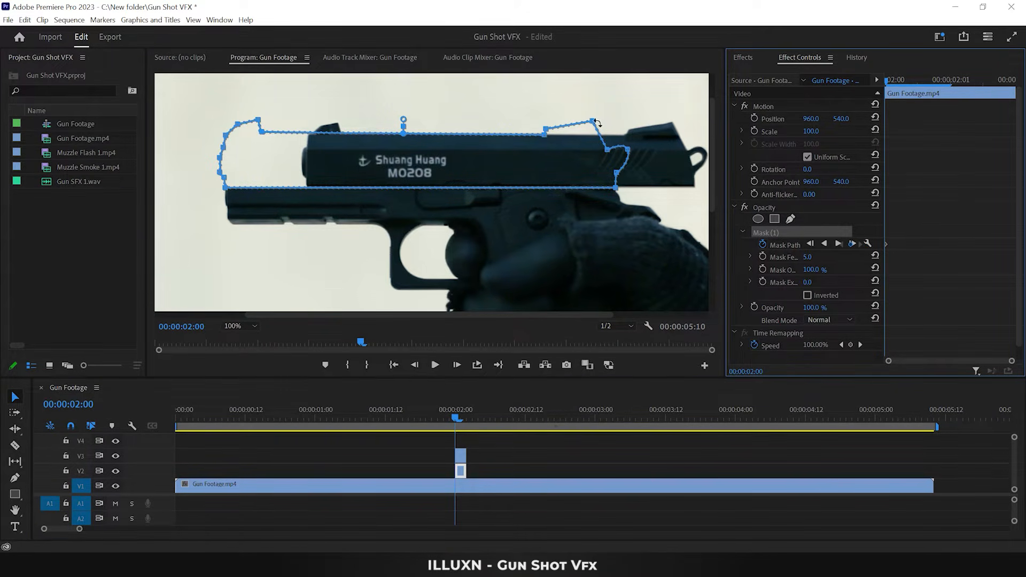
drag(593, 120, 600, 117)
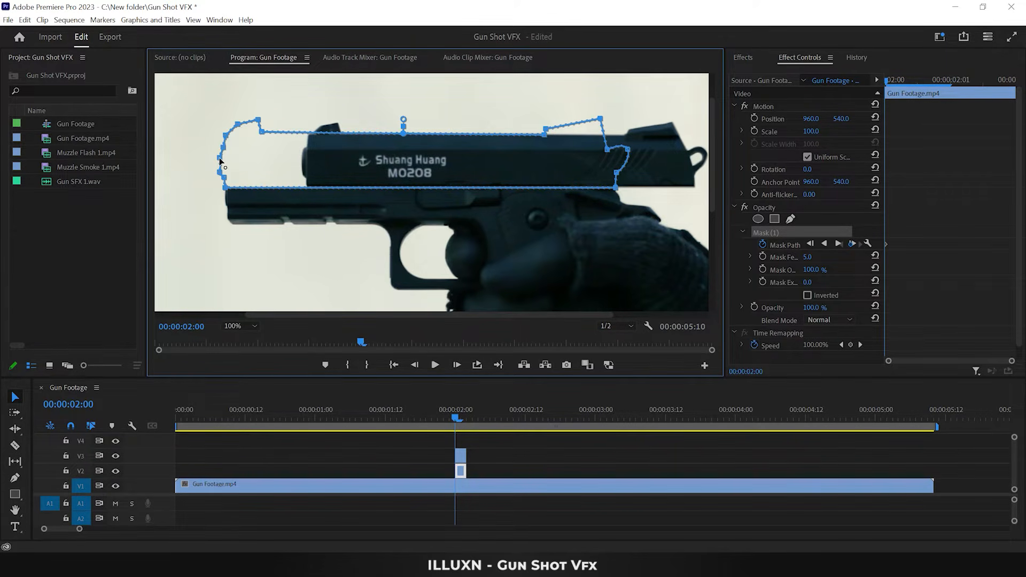
drag(220, 159, 329, 148)
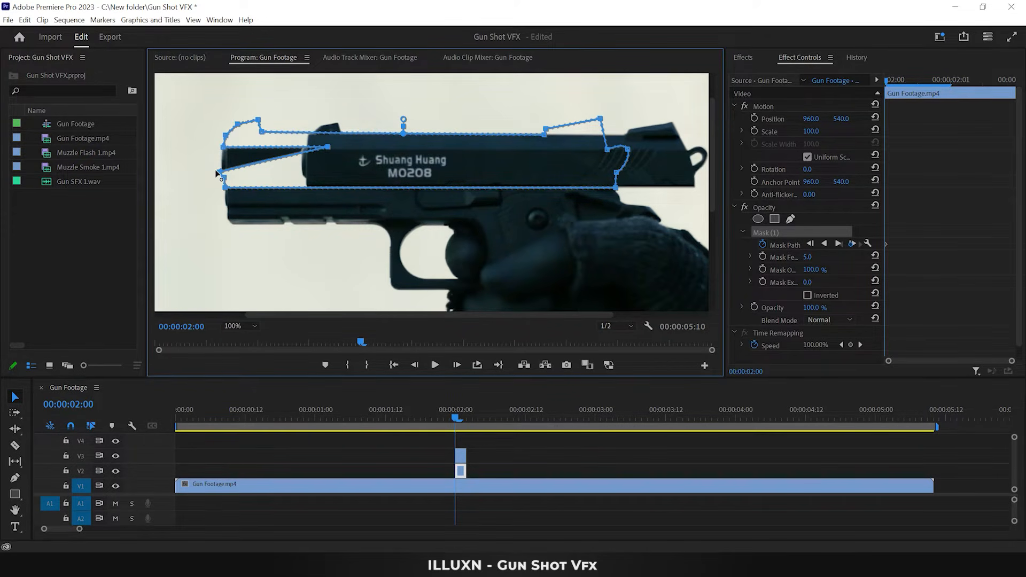
drag(216, 170, 349, 147)
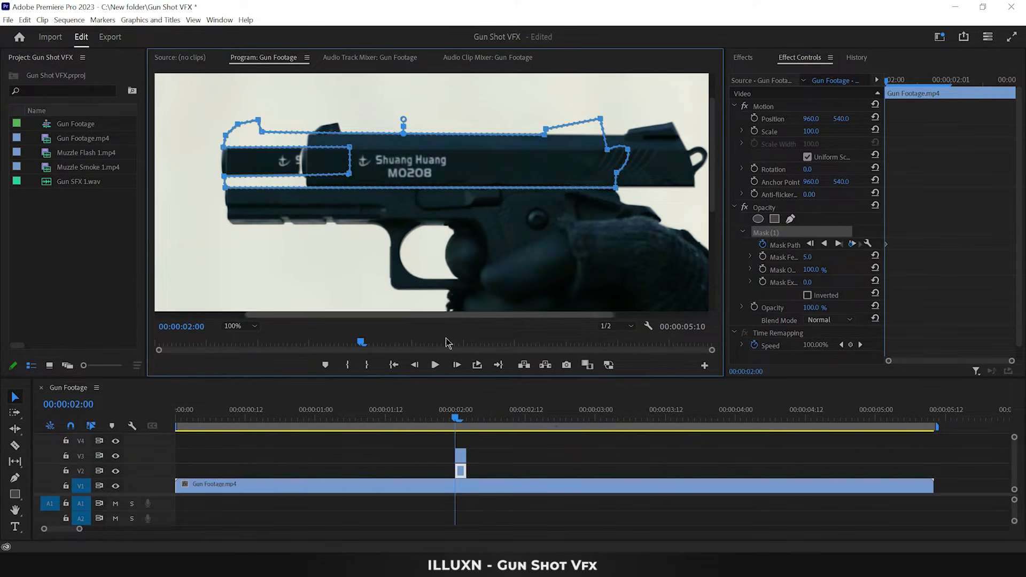
click(465, 444)
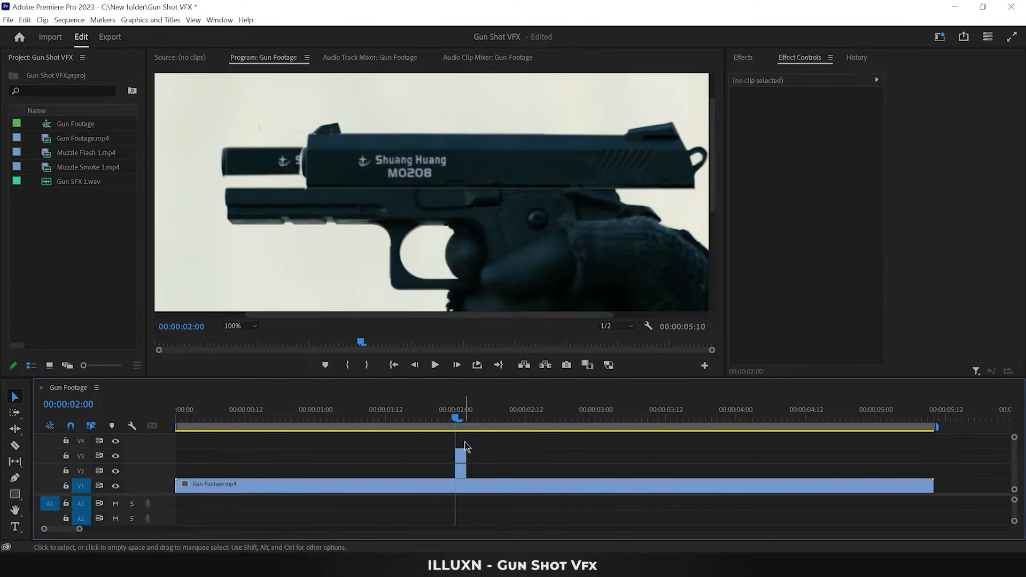
Step: Adjust the front edge of the V3 slide mask inward so it fits the muzzle end of the slide
click(463, 458)
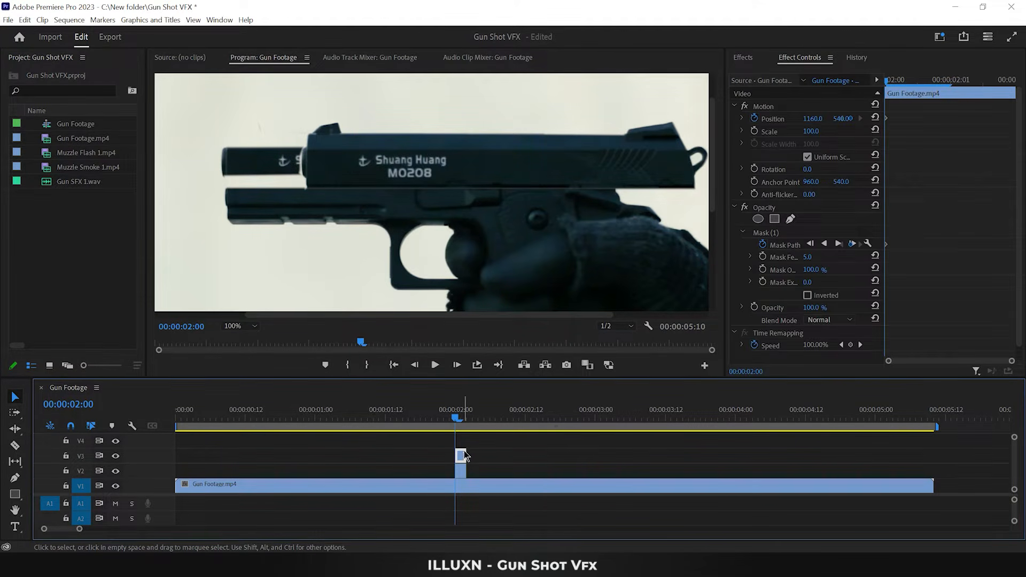
click(757, 234)
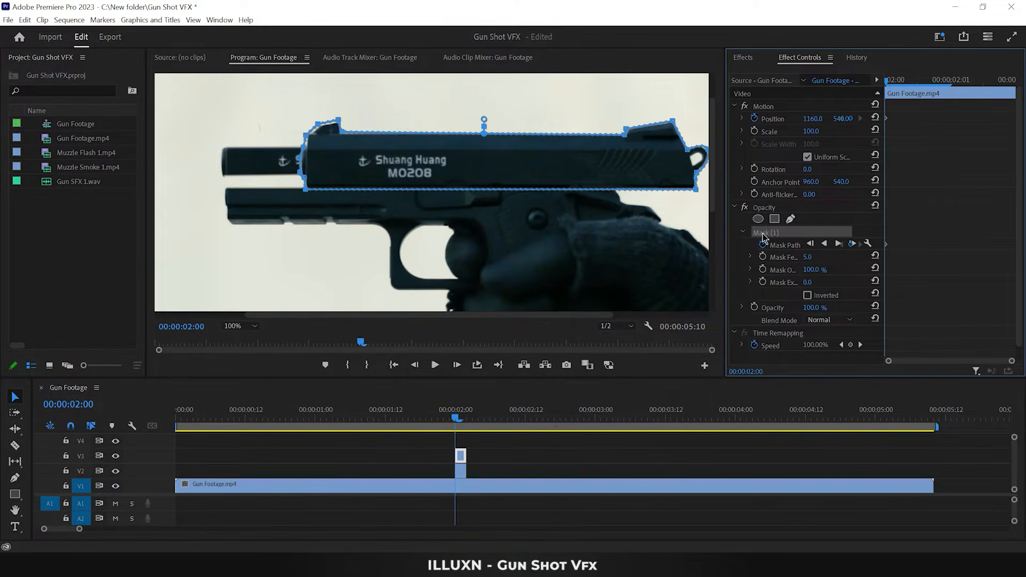
click(305, 155)
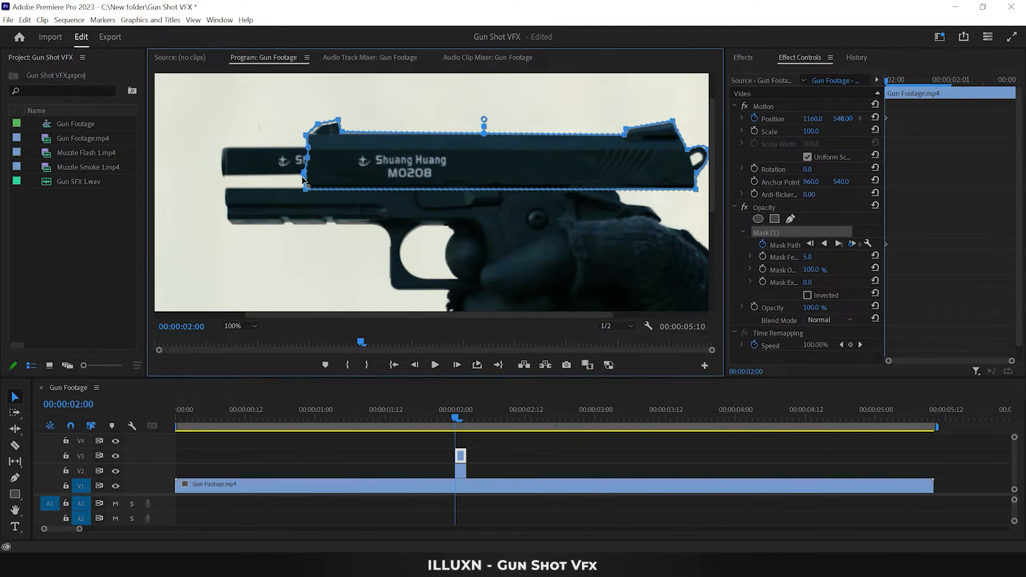
scroll(320, 199, up, 1)
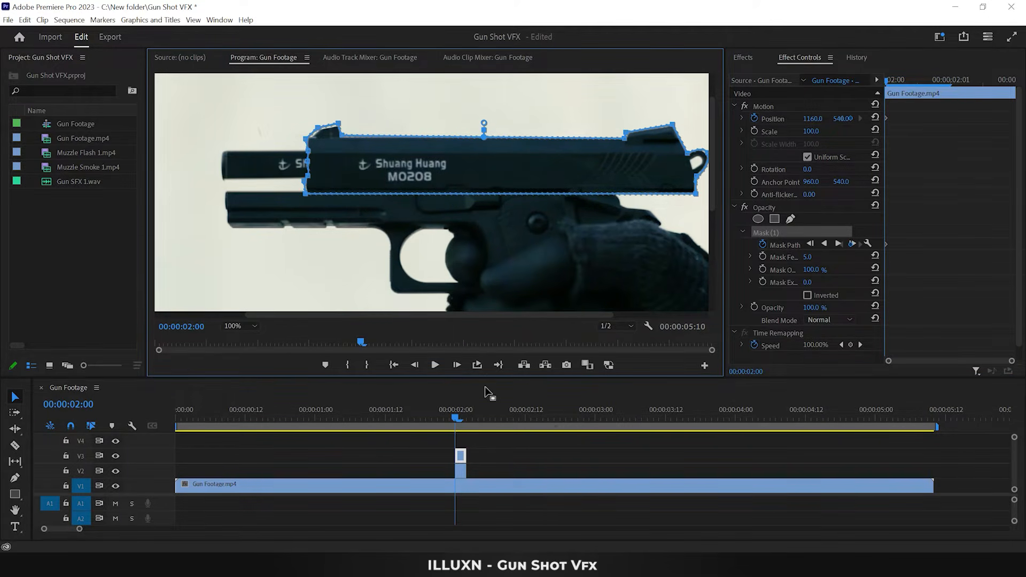
click(502, 455)
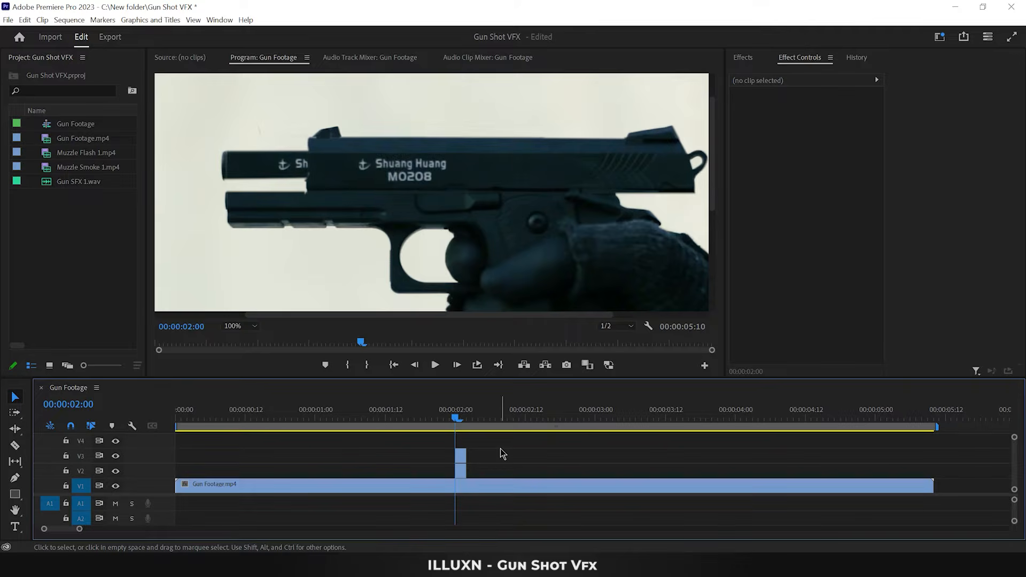
Step: Add points along the top edge of the V3 slide mask and pull them down to cut a rounded ejection port notch
click(461, 455)
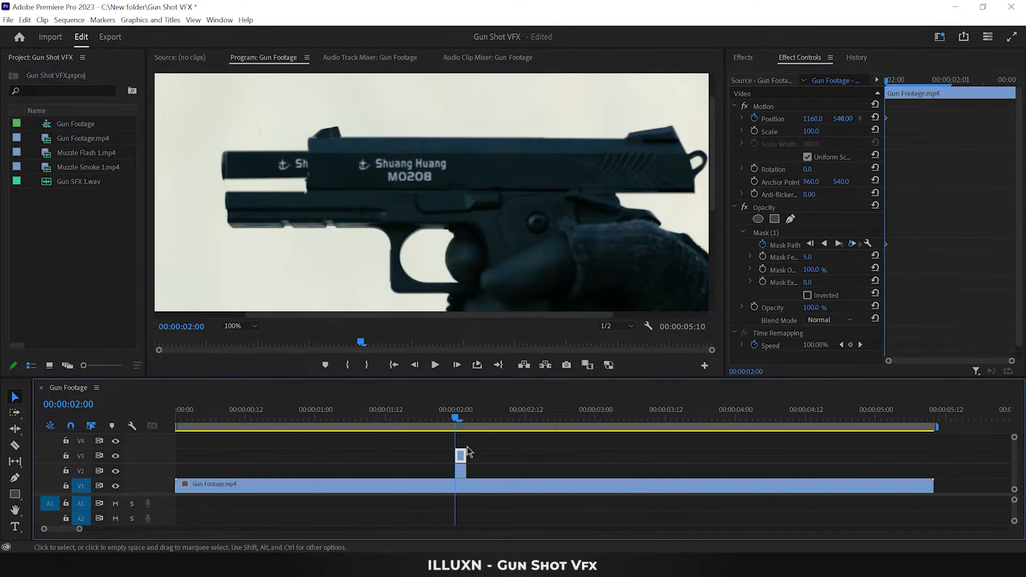
click(776, 234)
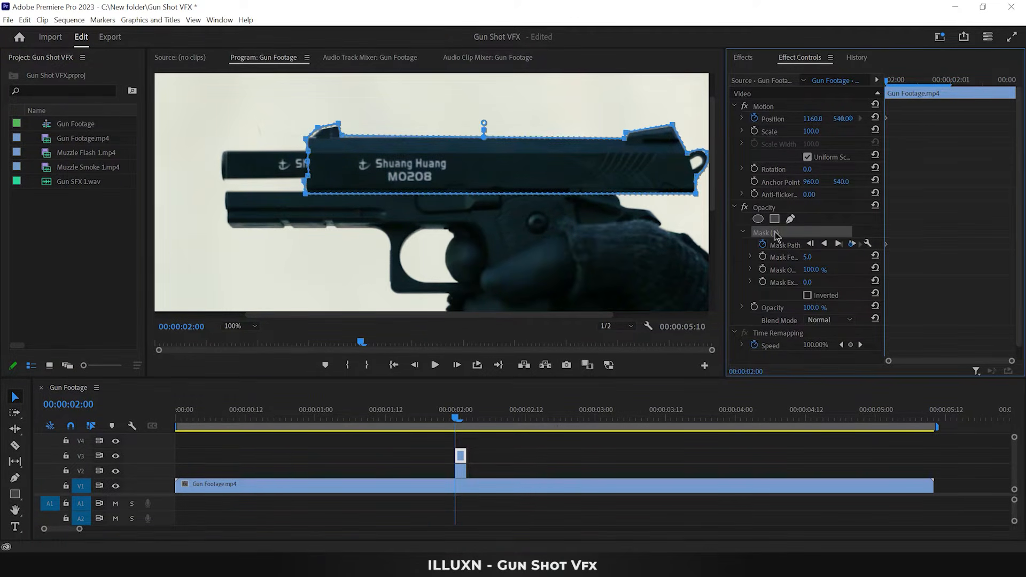
click(476, 137)
click(476, 137)
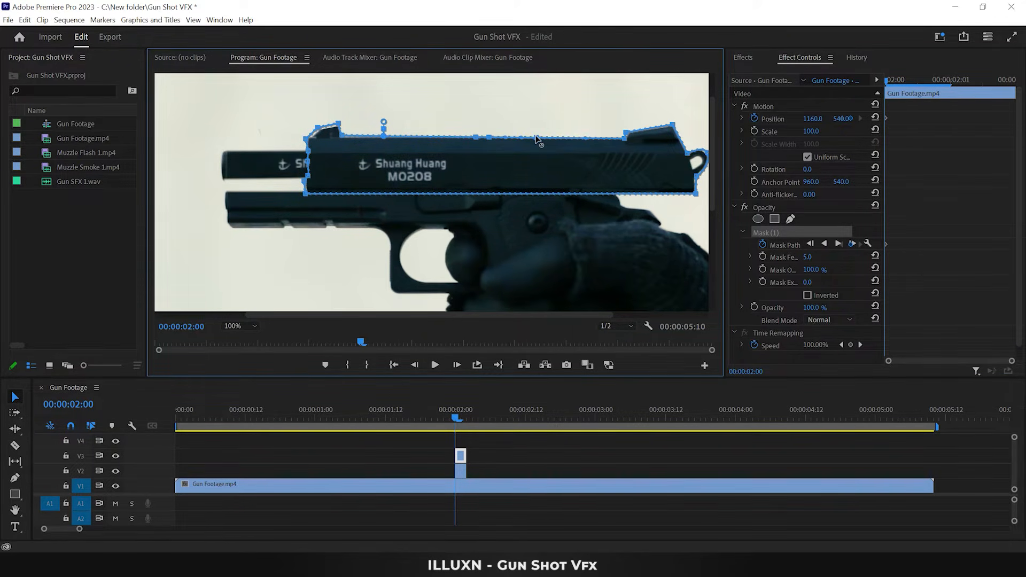
click(537, 137)
drag(490, 138, 483, 159)
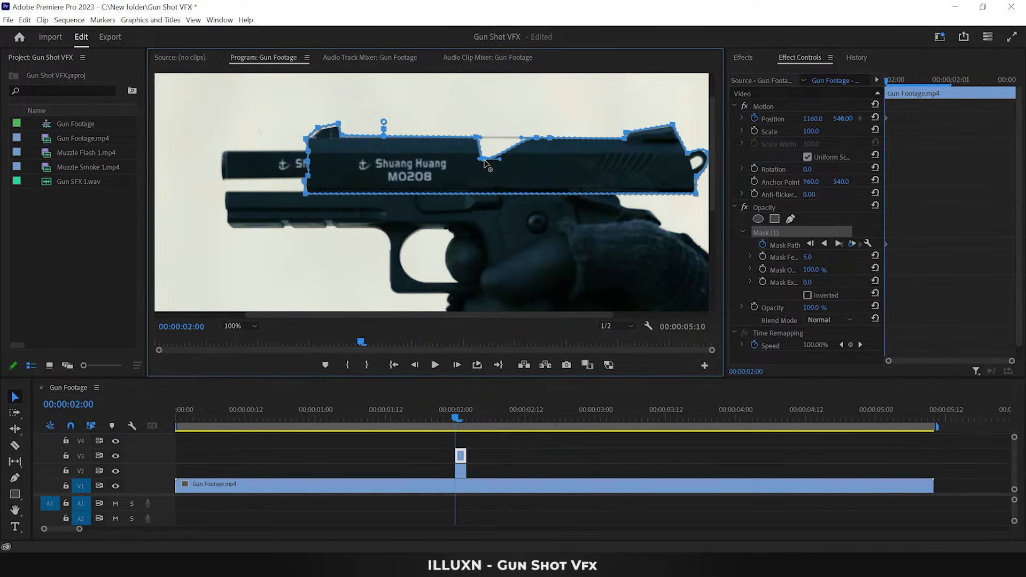
drag(537, 138, 550, 154)
drag(484, 160, 541, 163)
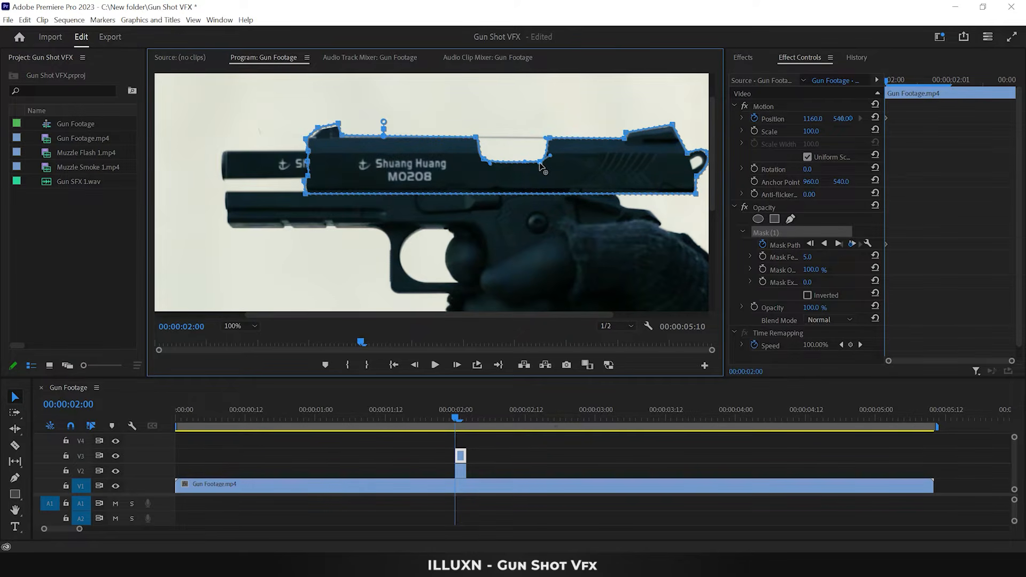
click(504, 448)
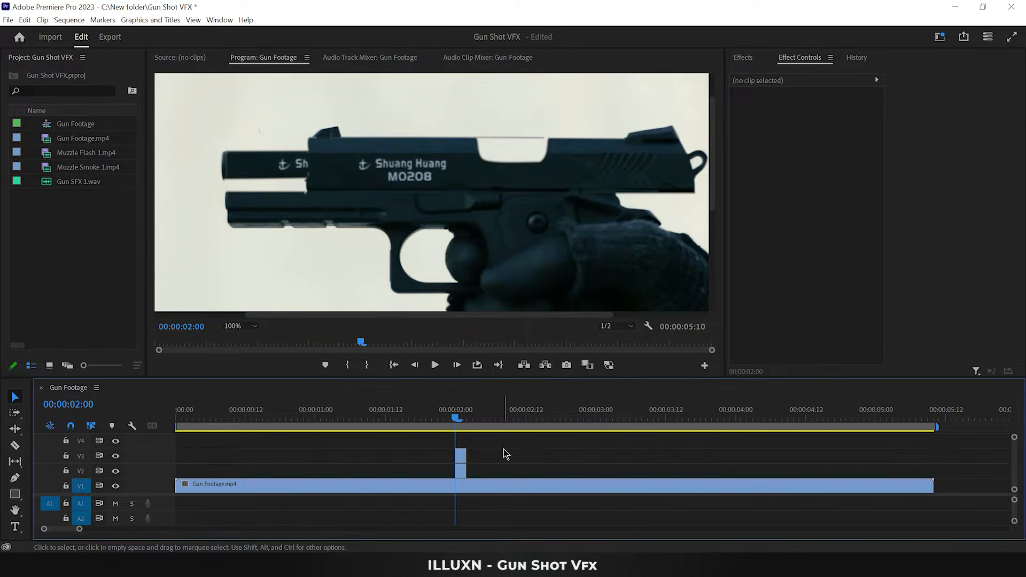
Step: Raise the top edge of the V2 clean plate mask slightly to cover the leftover slide line above the ejection port
click(461, 471)
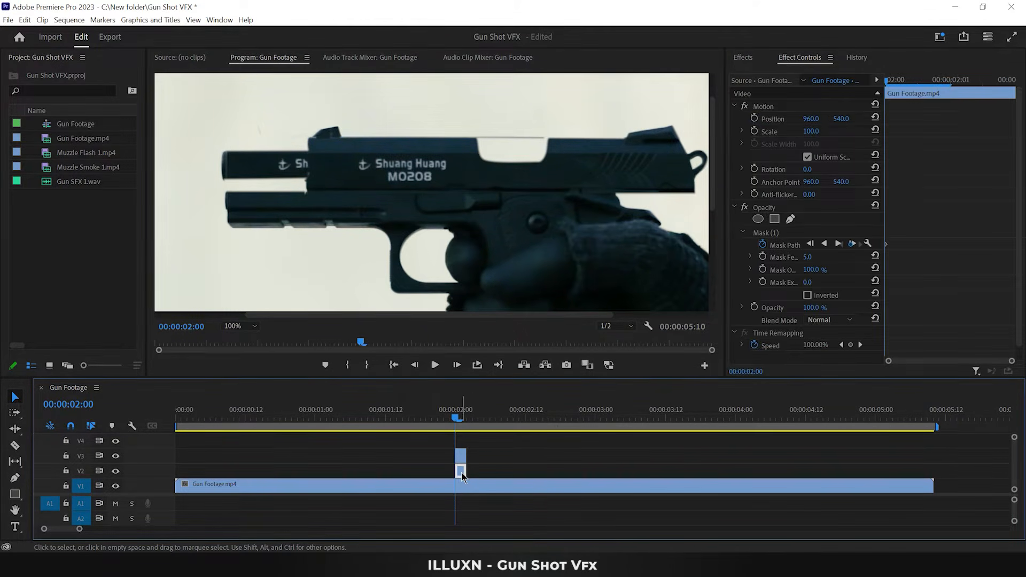
click(773, 233)
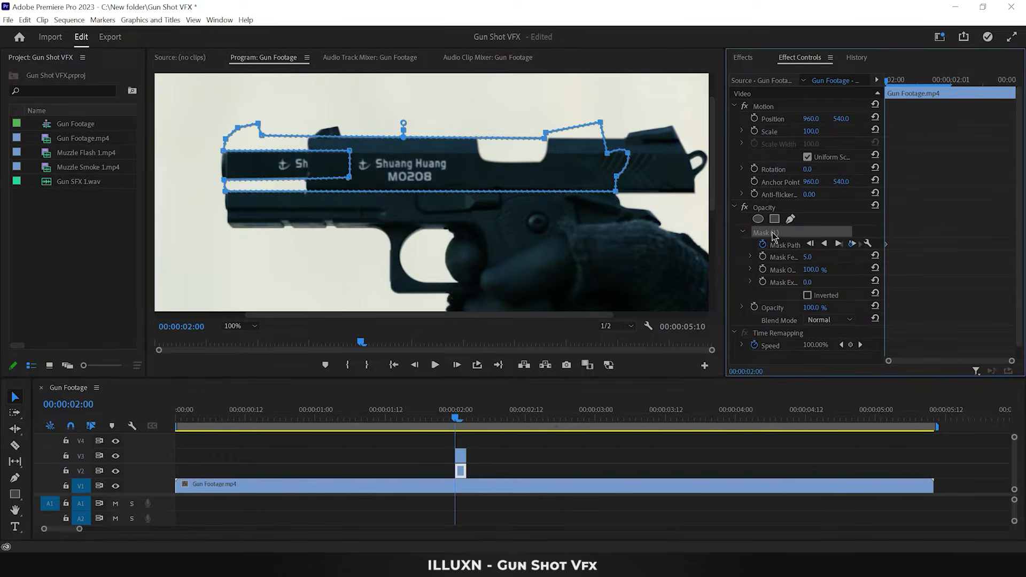
click(545, 135)
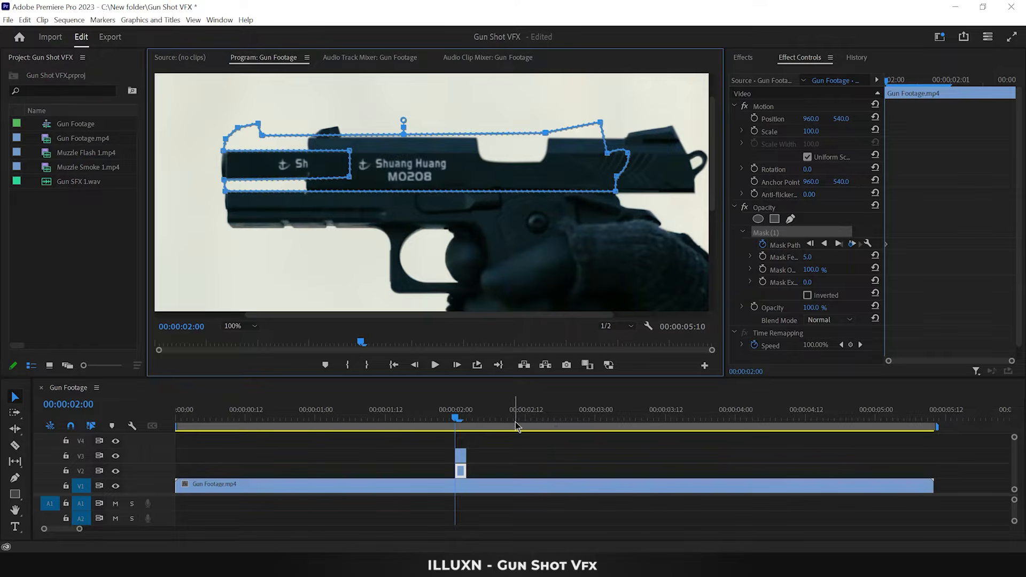
click(508, 457)
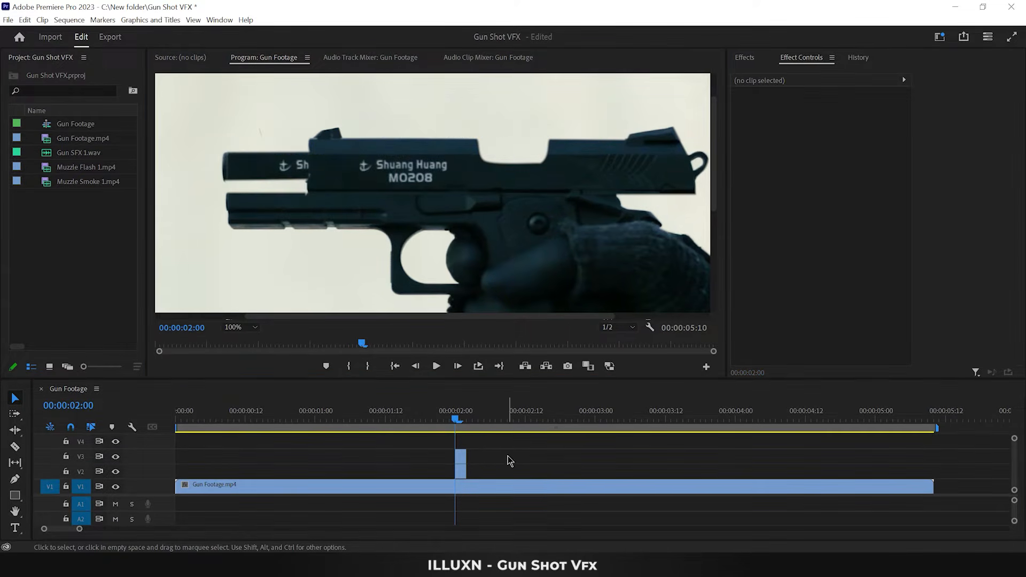
Step: Set the V3 clip's position X to 1032 at 00:00:02:01 to move the slide partway forward
click(461, 456)
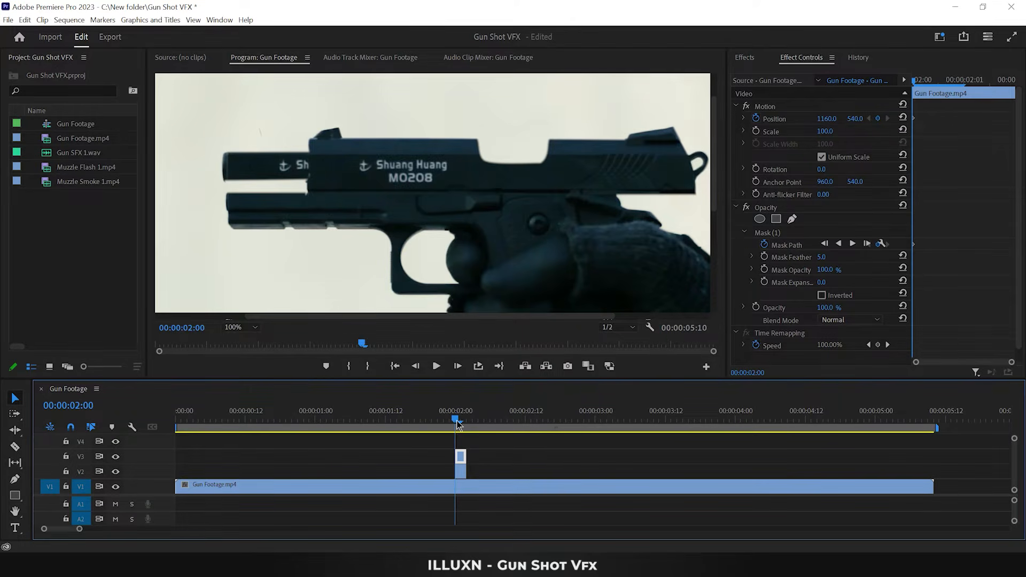
drag(457, 420, 461, 420)
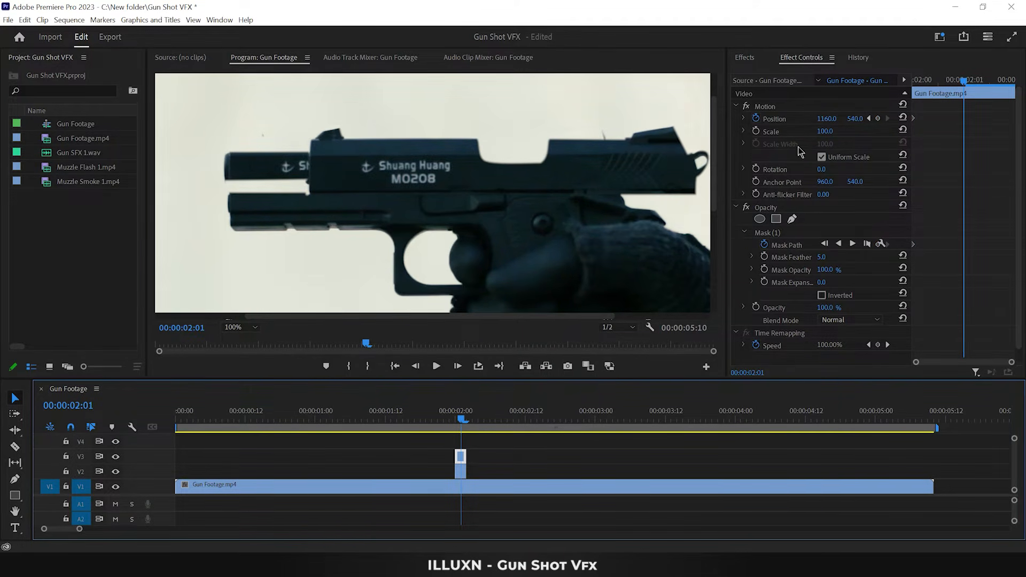
drag(825, 119, 756, 119)
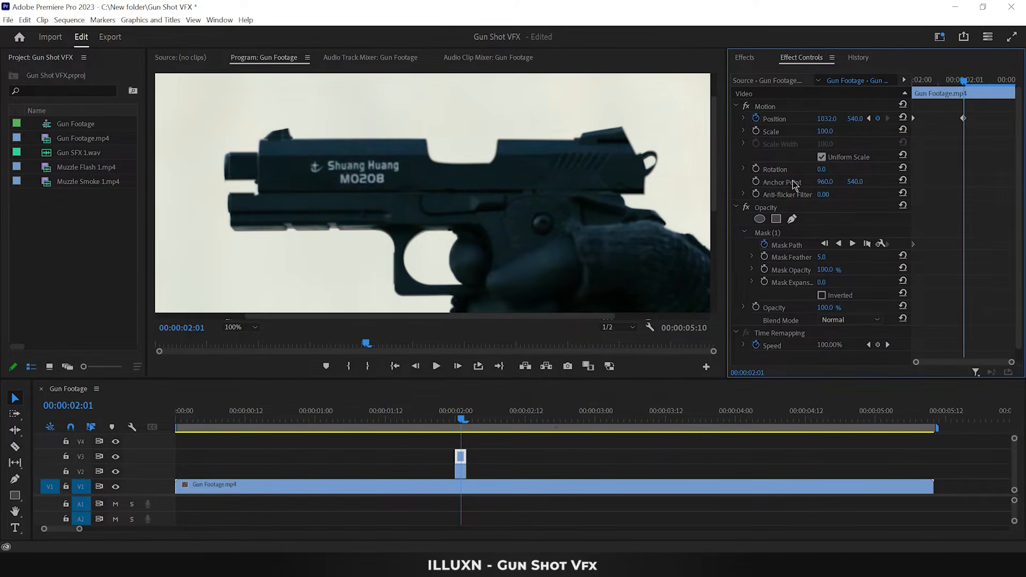
Step: Select the ejection port notch points of the V3 mask and shift them toward the rear of the slide at 00:00:02:01
click(767, 235)
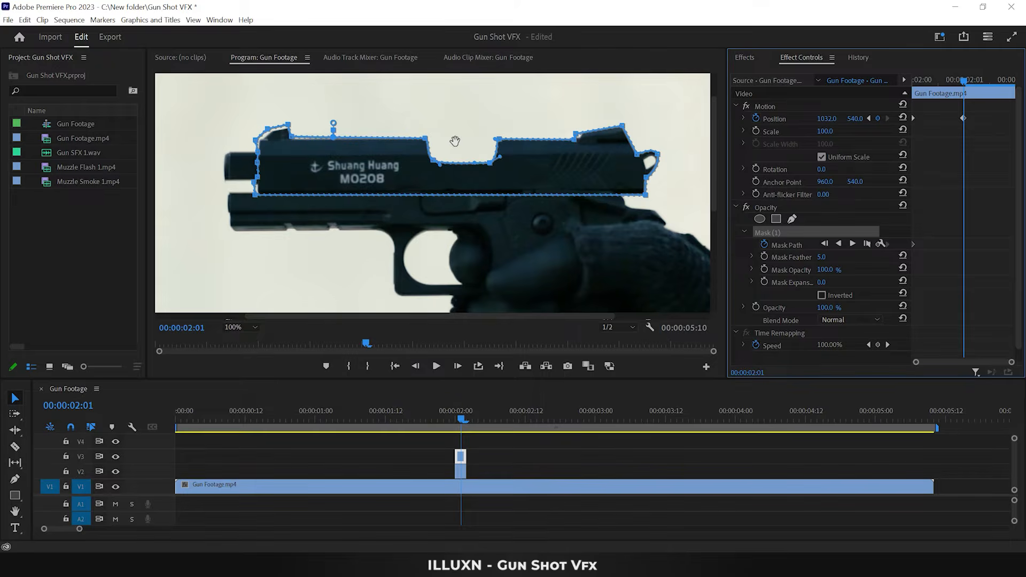
drag(412, 117, 515, 177)
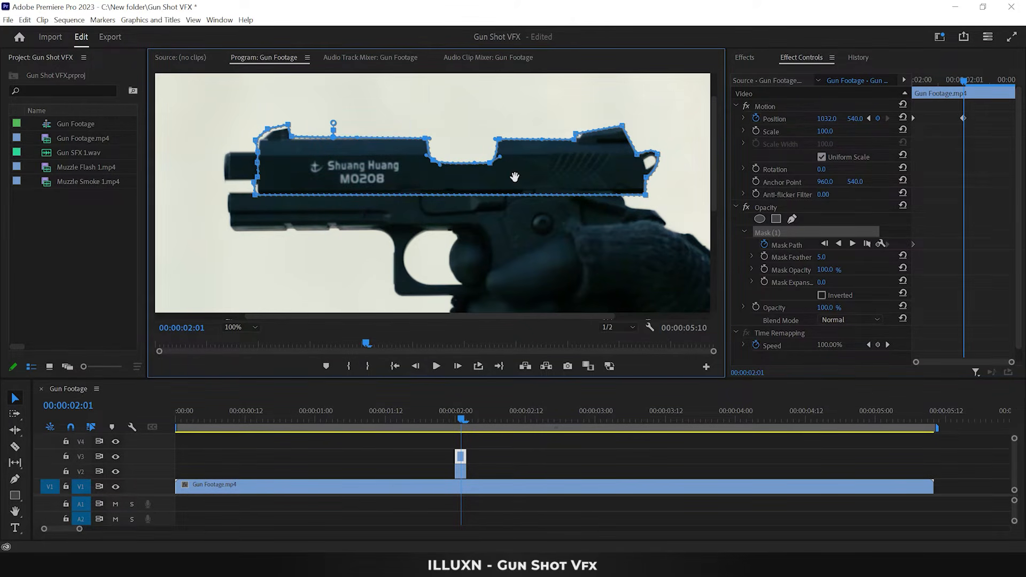
key(shift+Right)
key(shift+Right)
key(shift+Right)
key(shift+Right)
key(shift+Right)
key(shift+Right)
key(shift+Right)
key(shift+Right)
key(shift+Right)
key(shift+Right)
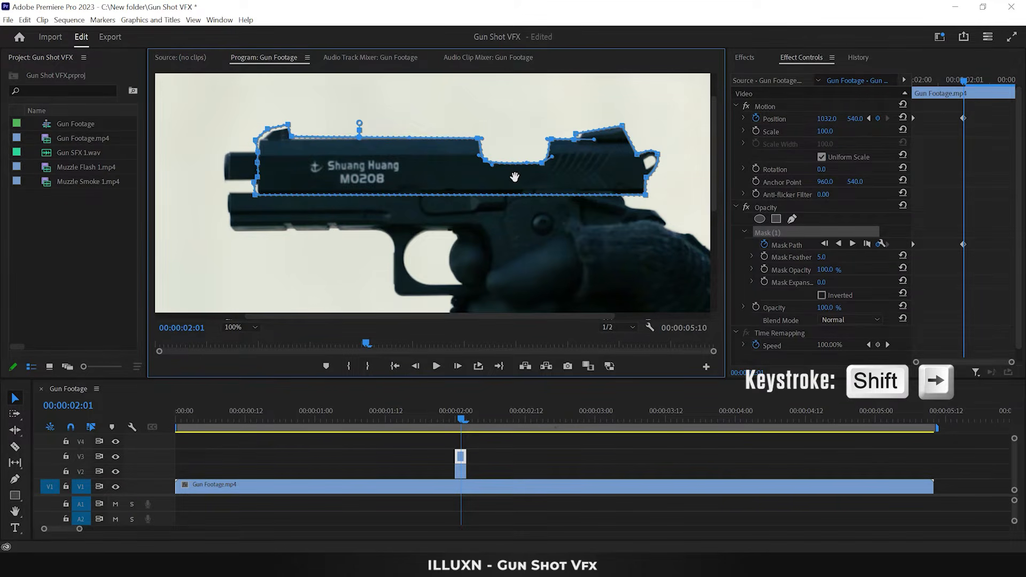
Step: Nudge the ejection port notch points of the V3 mask further toward the rear of the slide at 00:00:02:01
key(shift+Right)
key(shift+Right)
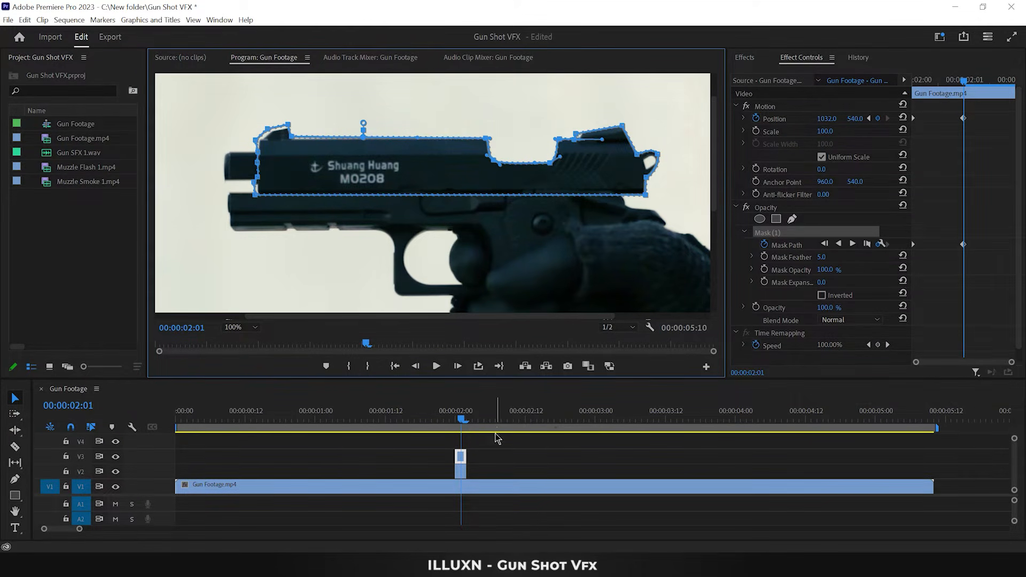
click(487, 457)
Step: Go back and forth frame by frame around 00:00:02:00 to check the slide's recoil motion
key(Left)
key(Right)
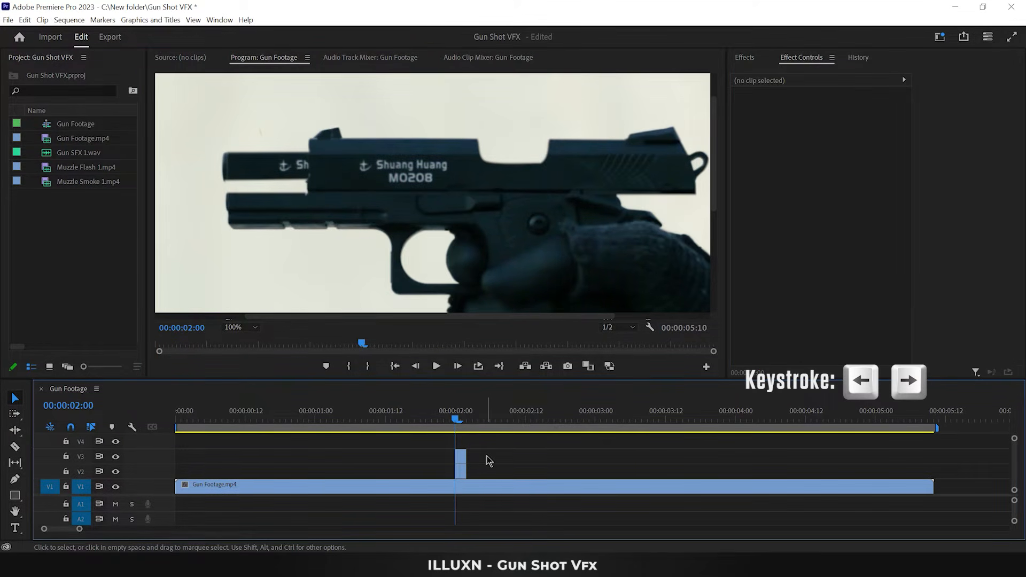
key(Right)
key(Left)
key(Right)
key(Left)
key(Left)
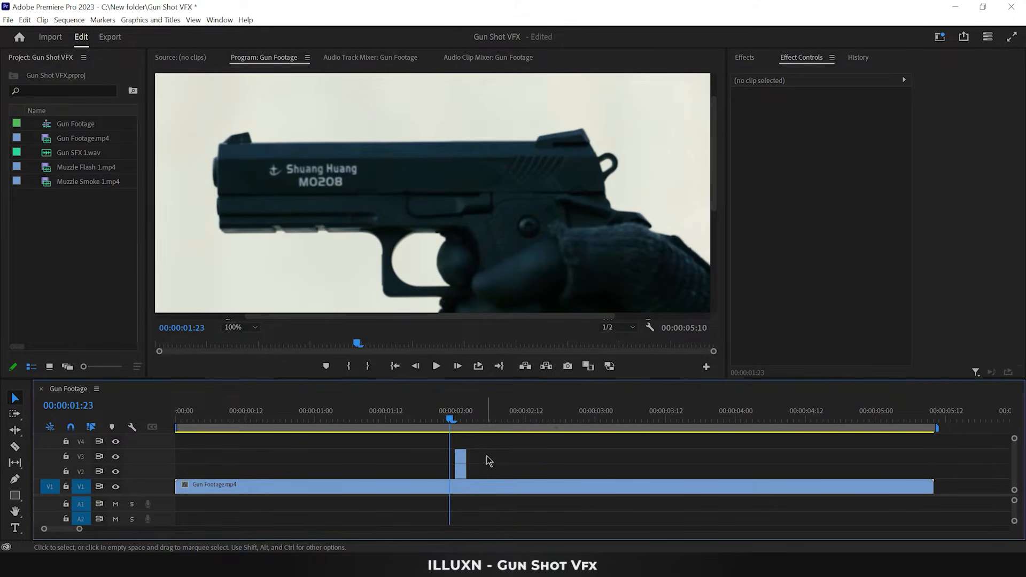
Step: Fit the whole frame in the preview, then place Muzzle Flash 1.mp4 on V4 at 00:00:02:00 with the Screen blend mode
click(247, 329)
click(246, 340)
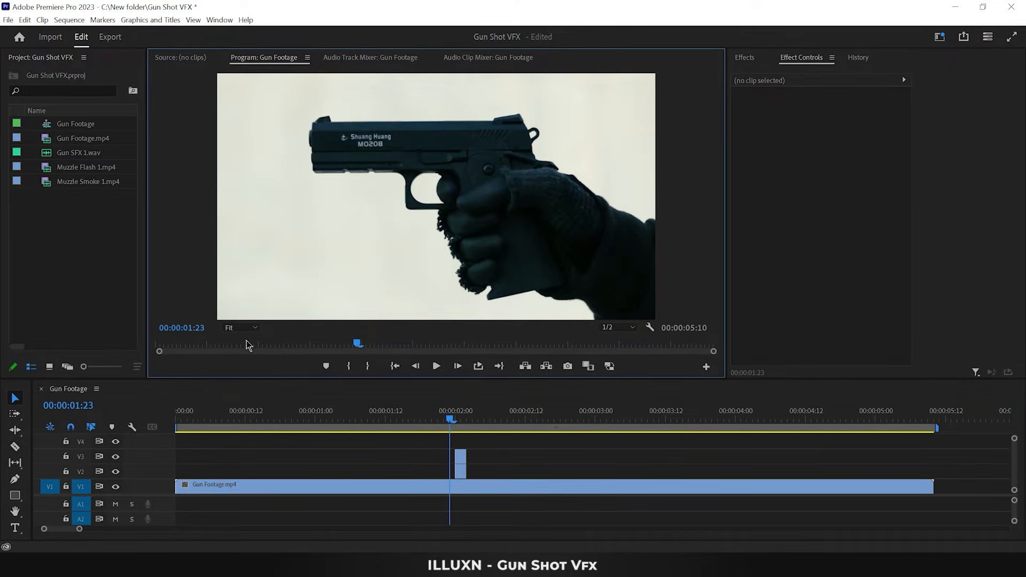
mouse_move(451, 420)
mouse_down()
mouse_move(473, 425)
mouse_move(451, 425)
mouse_up()
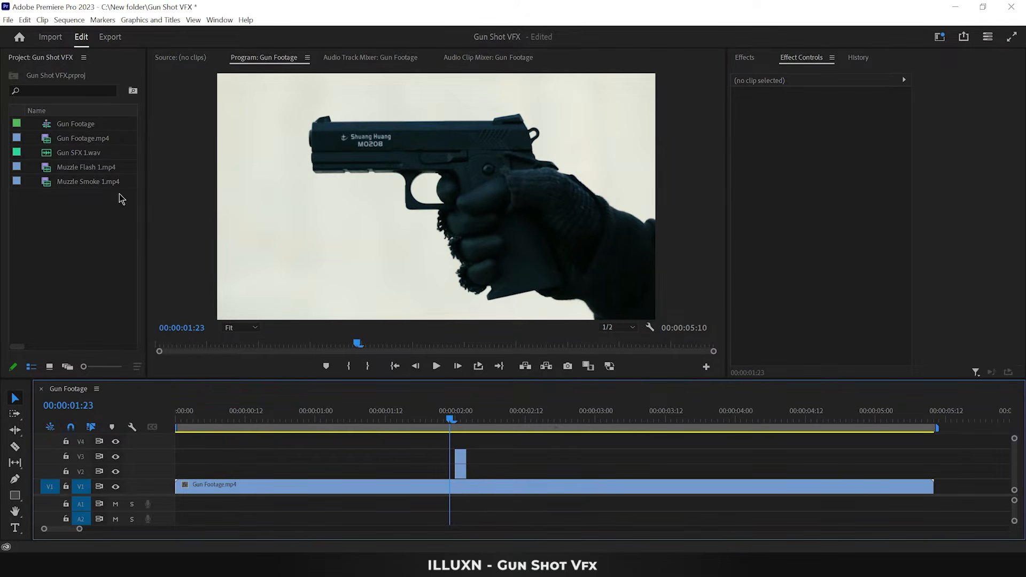
drag(89, 170, 456, 442)
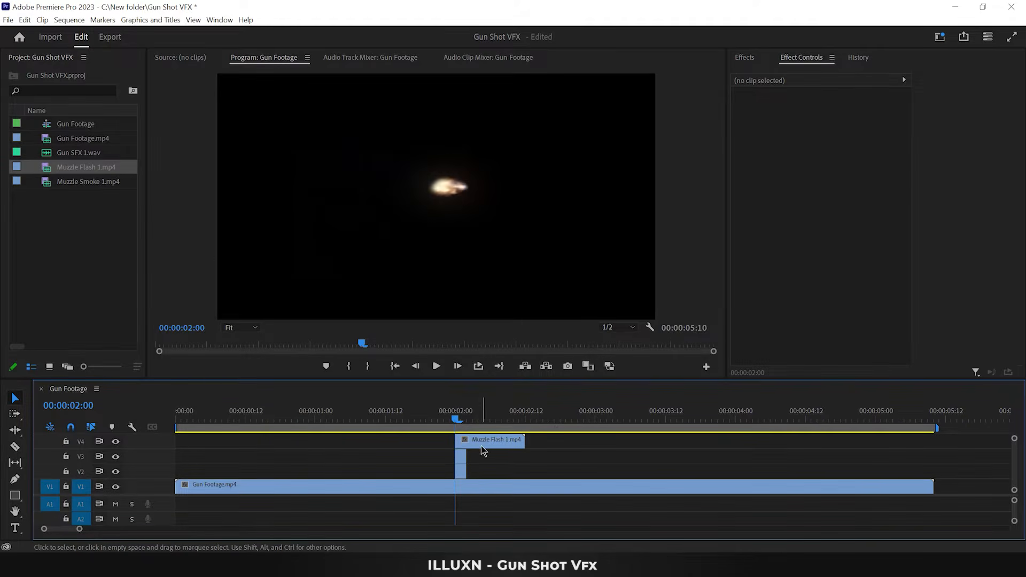
click(482, 444)
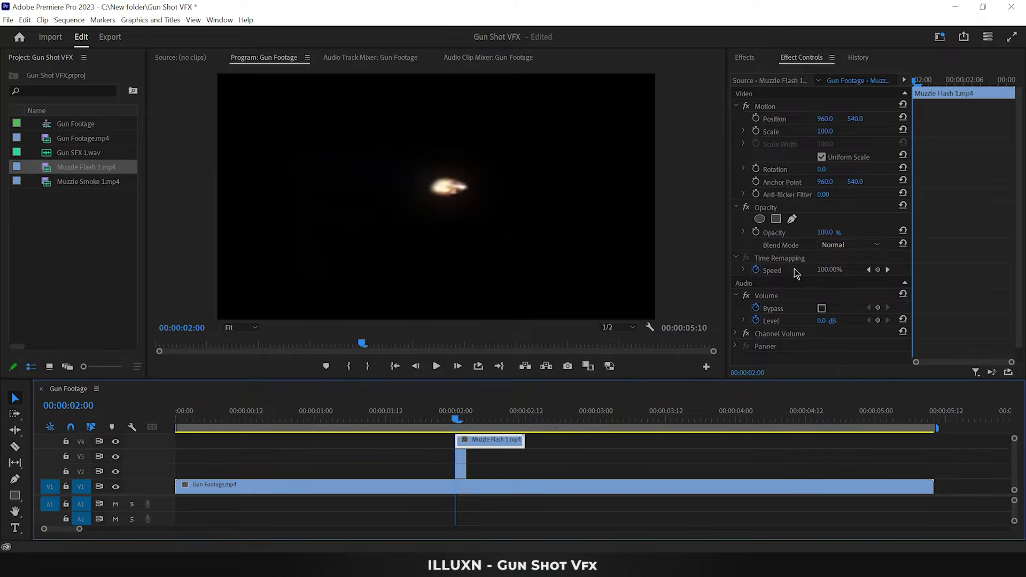
click(837, 245)
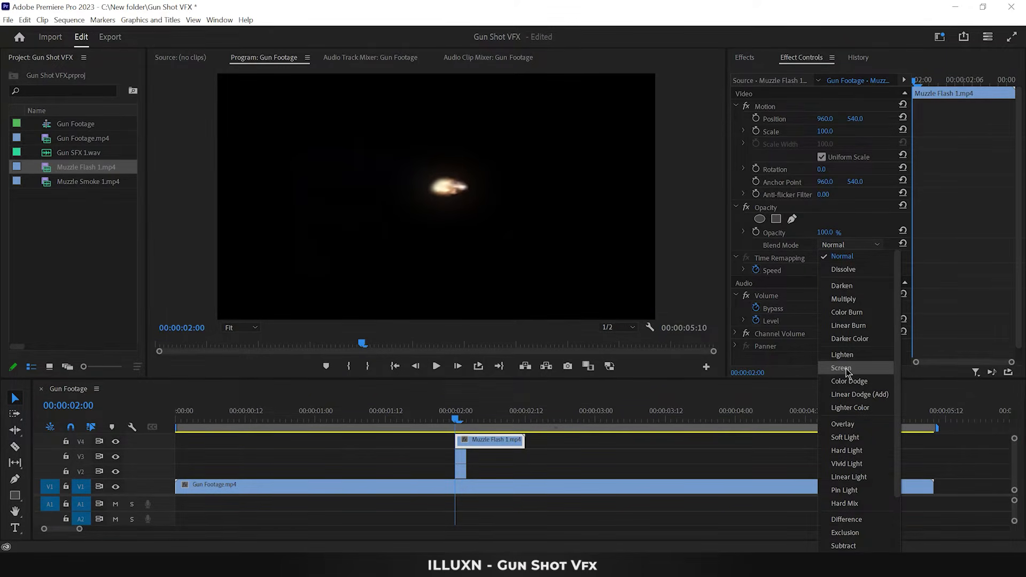
click(847, 368)
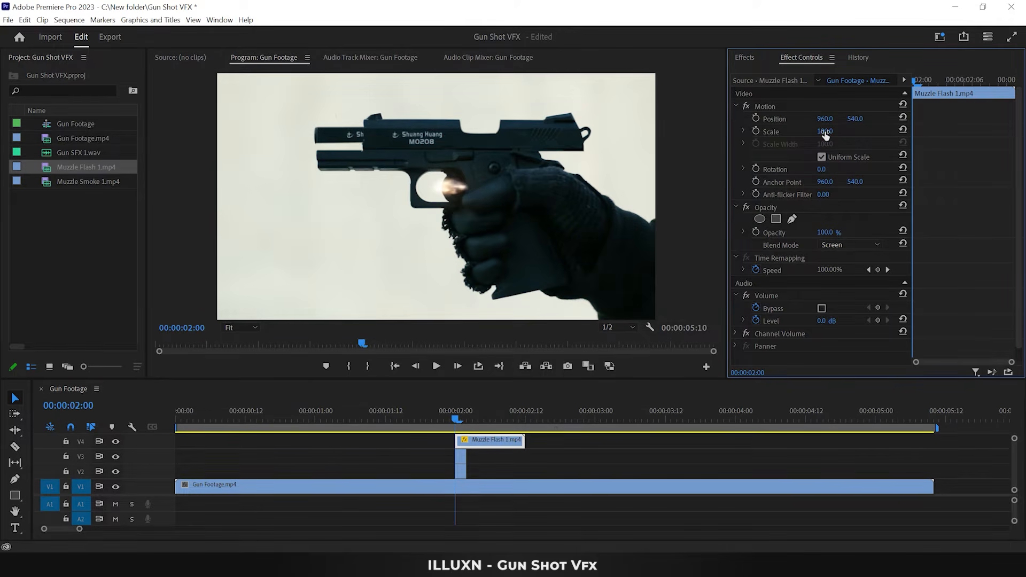
Step: Scale the muzzle flash clip to 301 and set its position to 62, 392 so it sits at the barrel's muzzle
drag(825, 131, 933, 131)
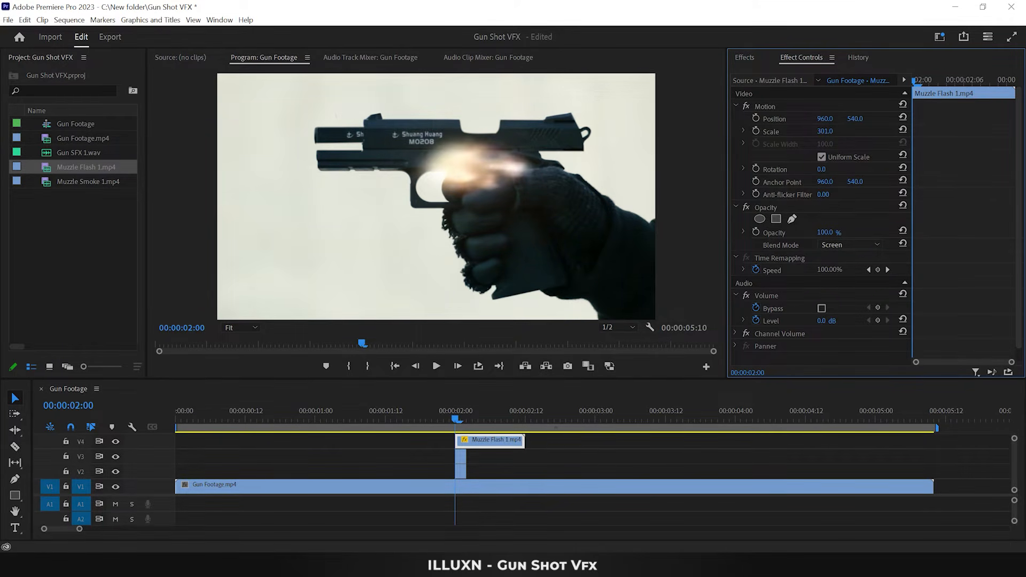
drag(825, 118, 345, 119)
drag(860, 118, 780, 119)
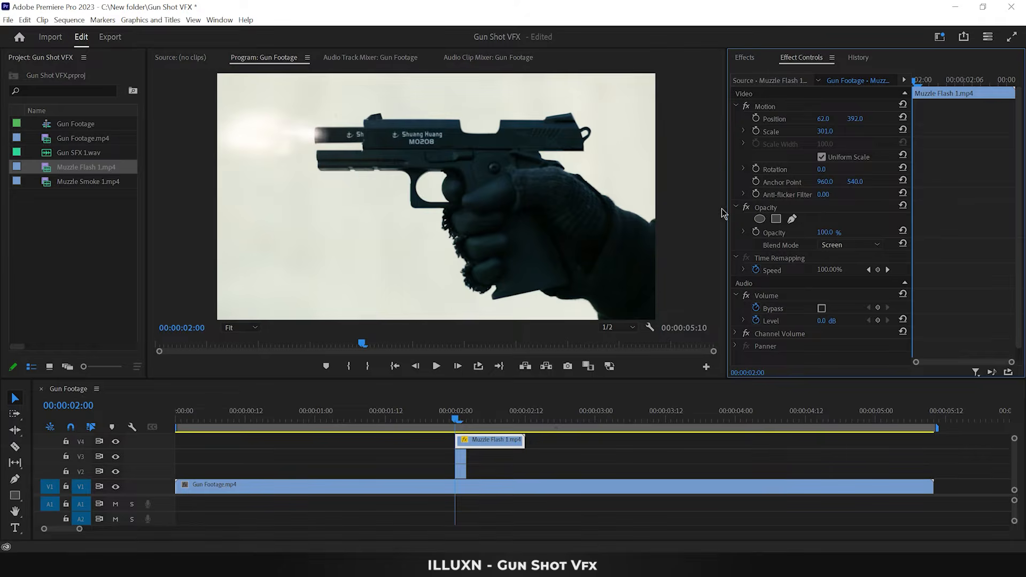
Step: Duplicate the V4 muzzle flash clip onto V5 and apply the Lumetri Color effect to the copy
drag(513, 380, 510, 356)
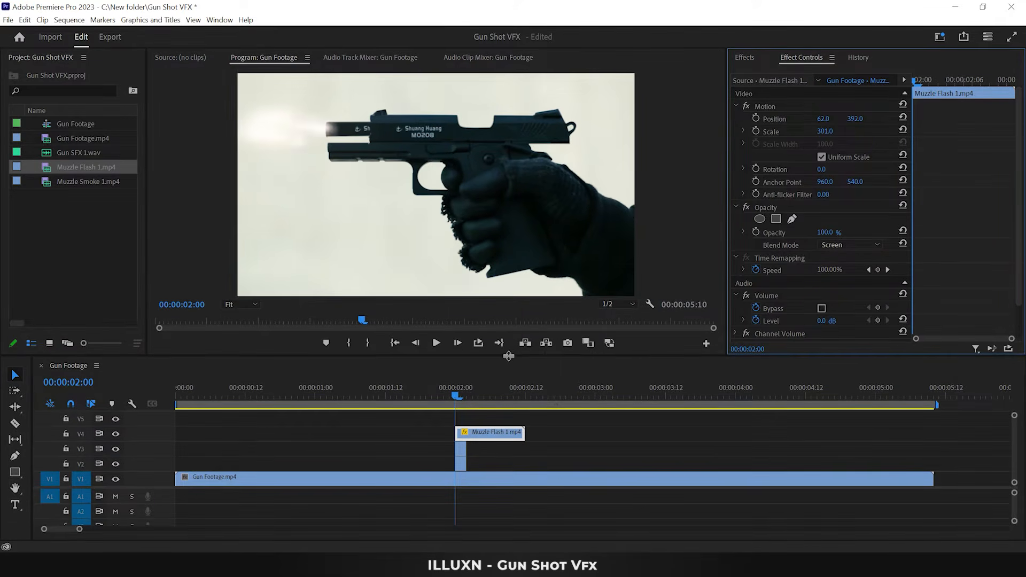
drag(486, 432, 488, 418)
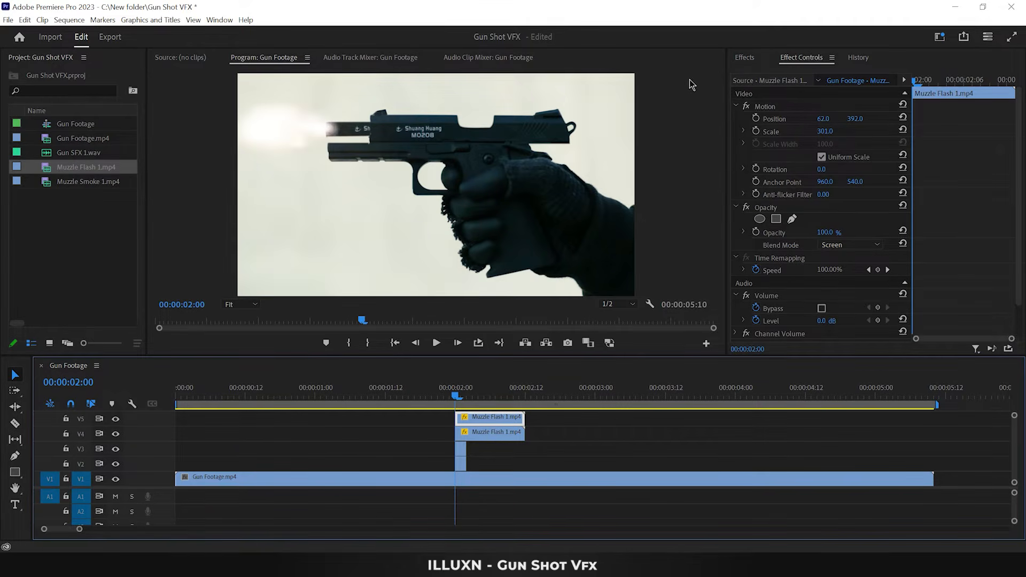
click(753, 58)
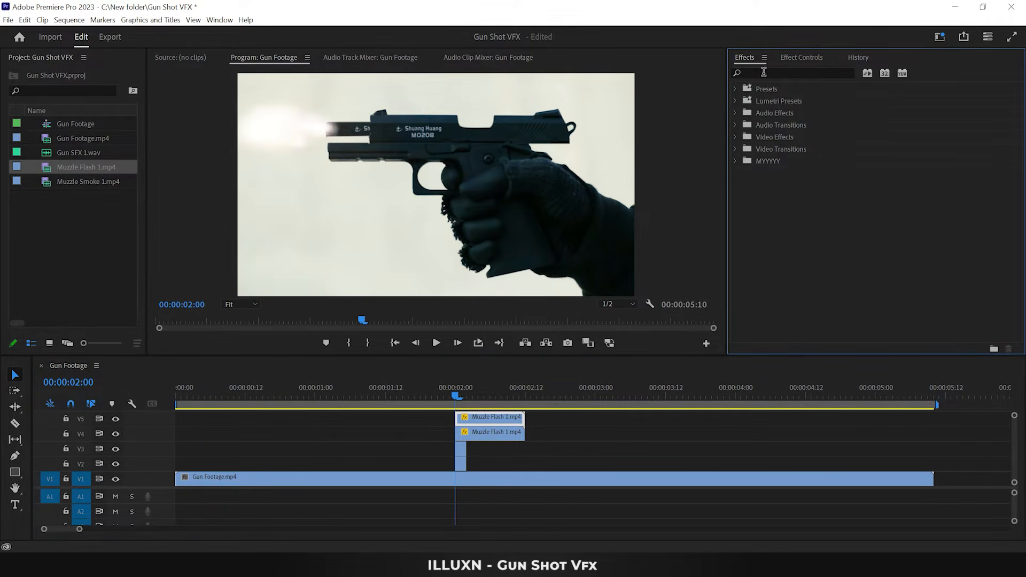
click(764, 72)
text(lumetr)
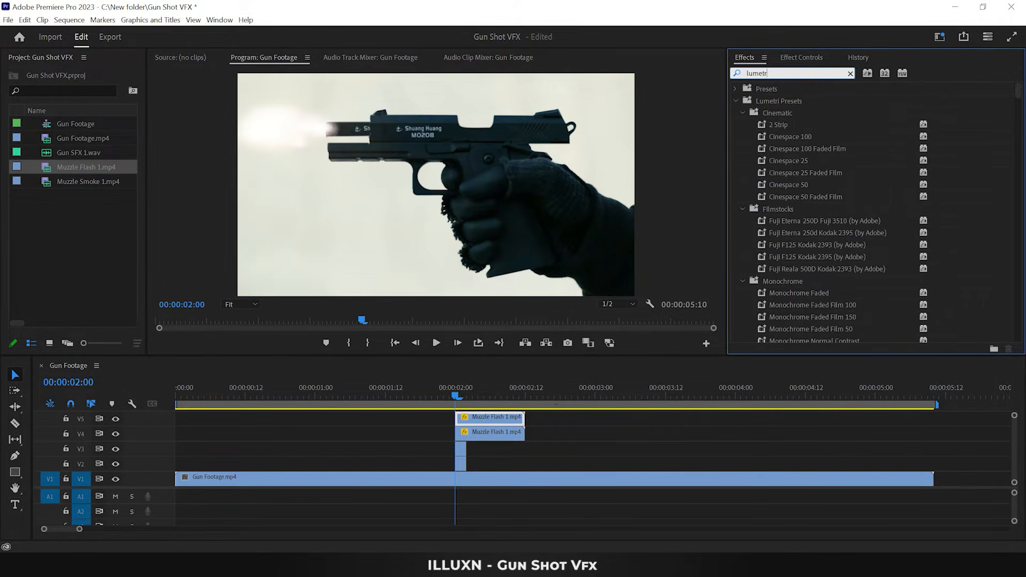
text(i color)
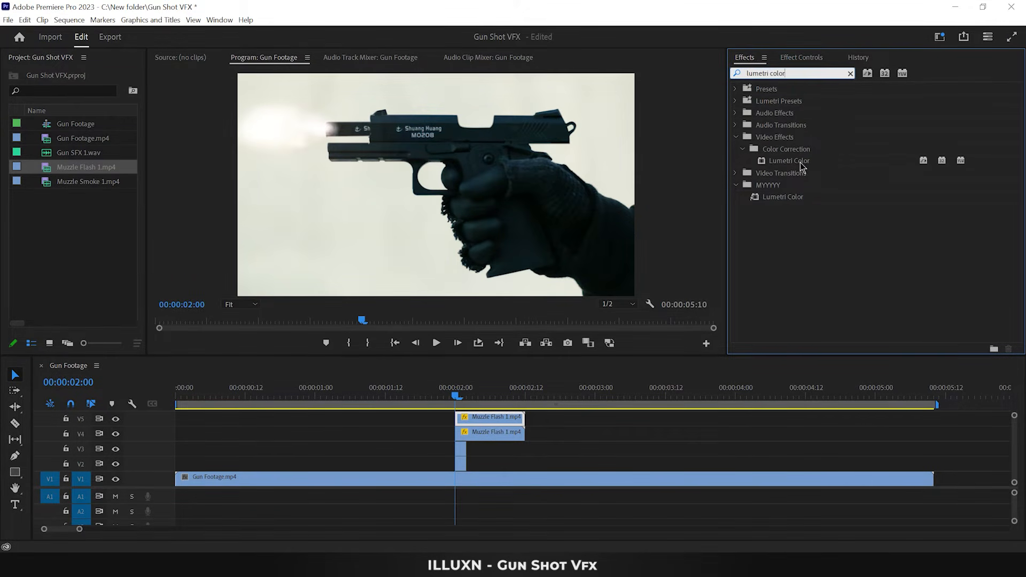
drag(802, 167, 493, 421)
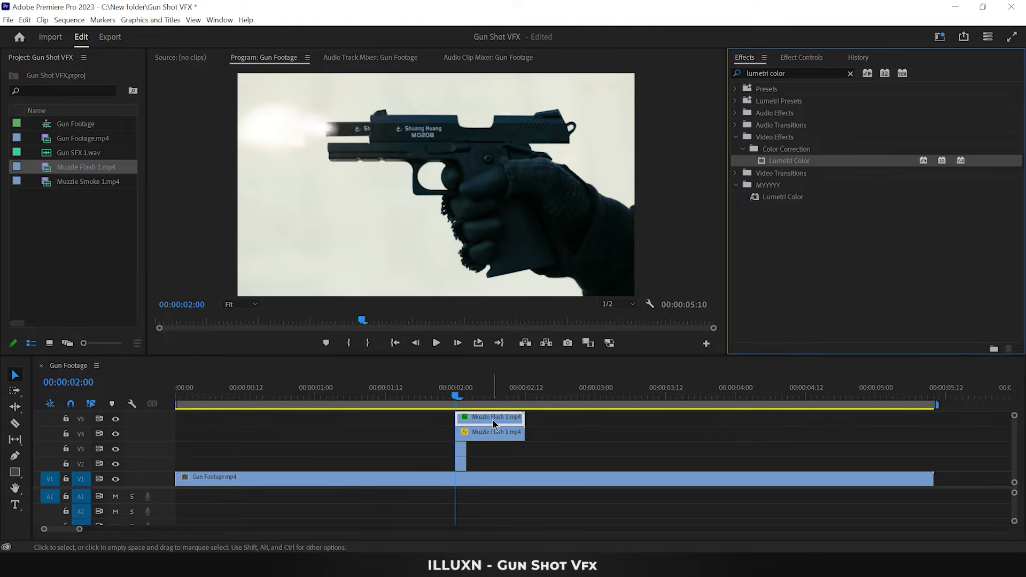
Step: Set the Lumetri Color saturation of the V5 muzzle flash clip to 300 in Basic Correction
click(807, 57)
scroll(946, 257, down, 3)
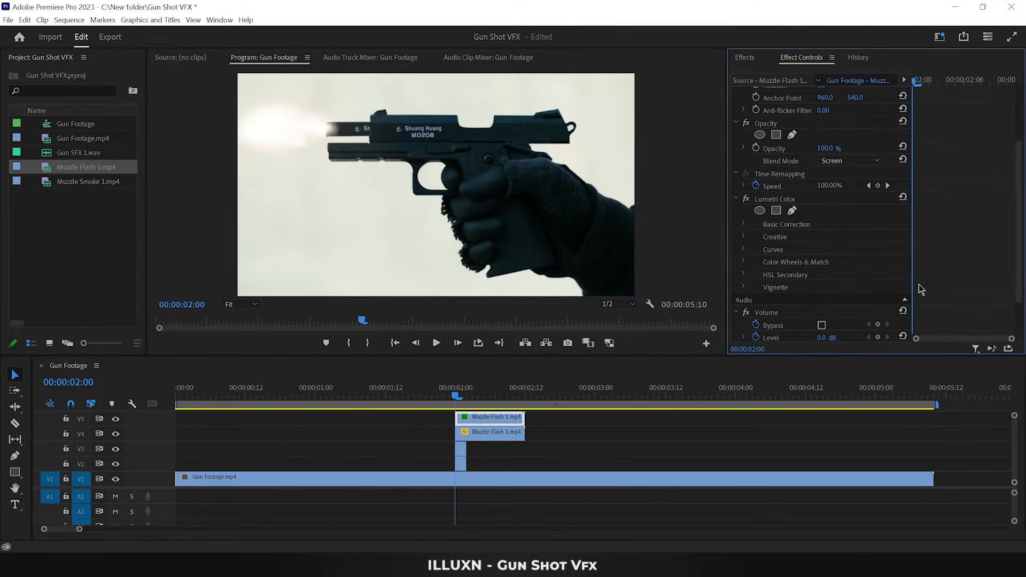
click(744, 225)
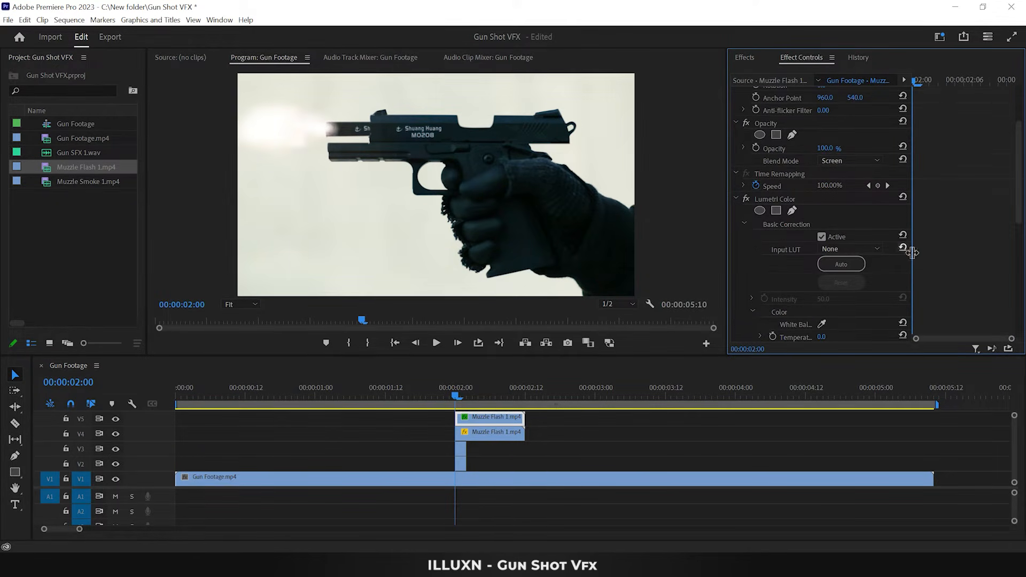
scroll(922, 255, down, 5)
scroll(922, 255, down, 1)
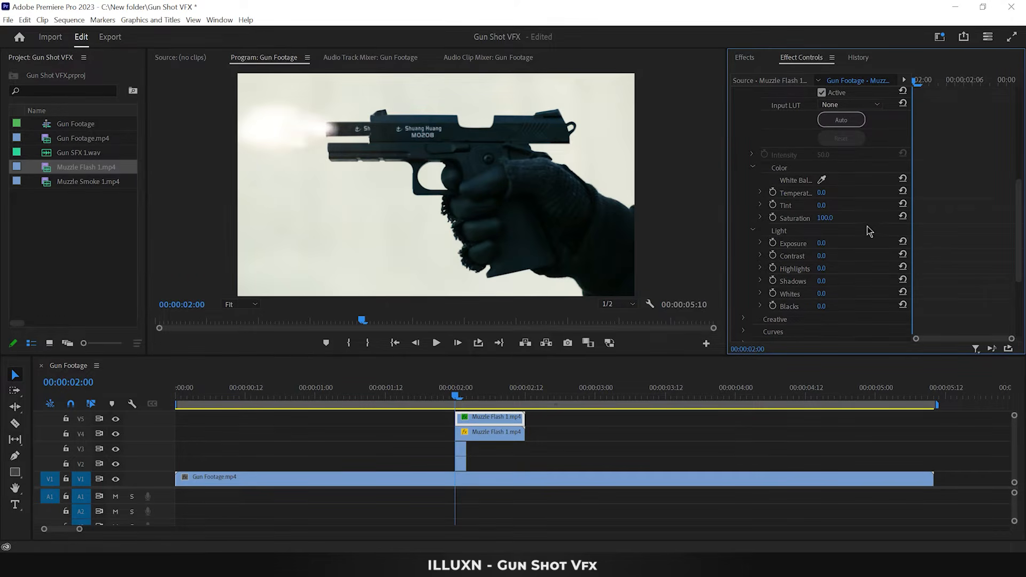
drag(825, 218, 877, 218)
Step: Create a 1920 x 1080 adjustment layer at 23.976 fps with square pixels
drag(145, 217, 242, 223)
click(227, 343)
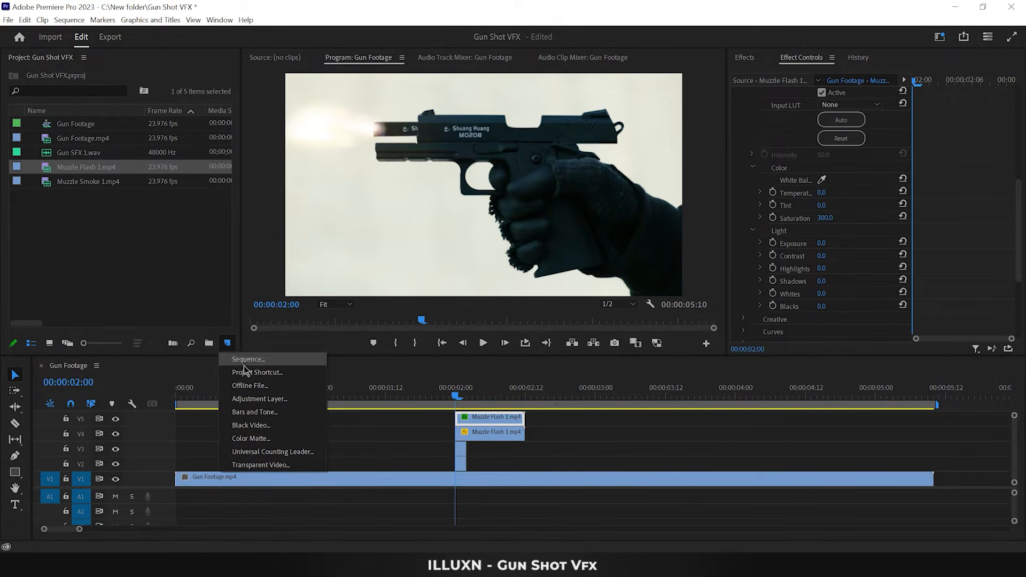
click(259, 400)
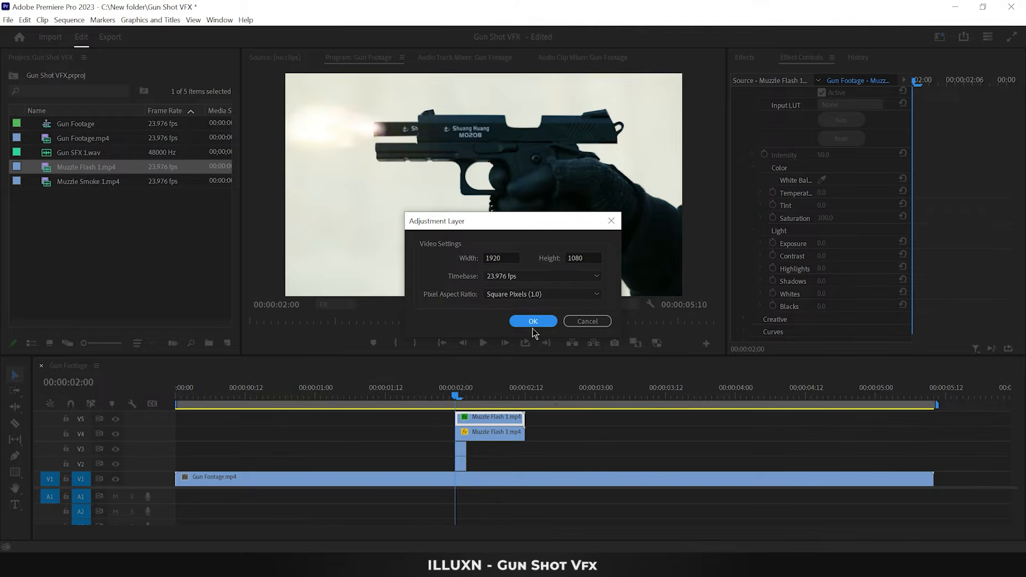
click(533, 322)
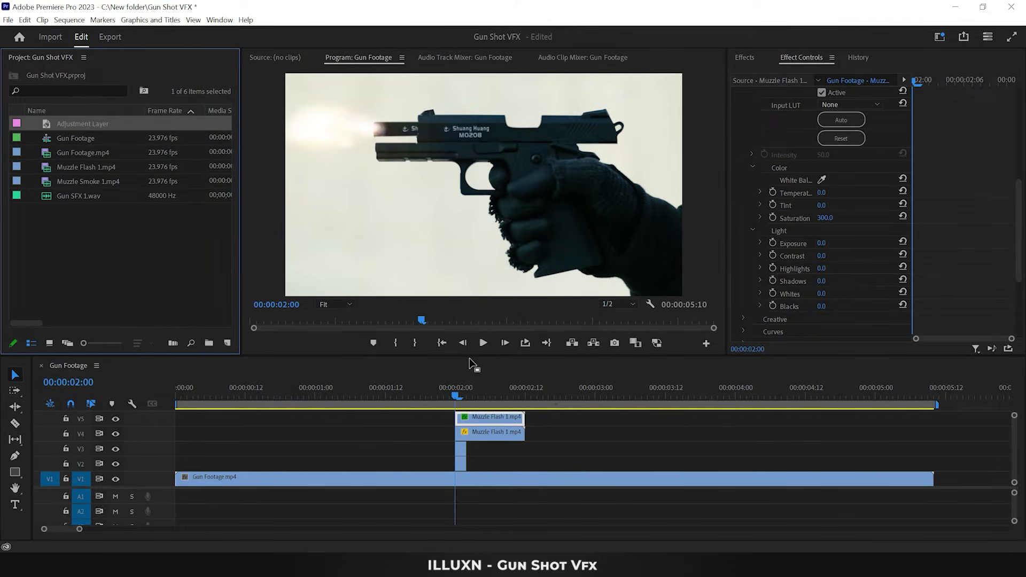
Step: Place the adjustment layer on V6 at 00:00:02:00, split it at 00:00:02:02 and remove the part after the cut
drag(471, 355, 473, 323)
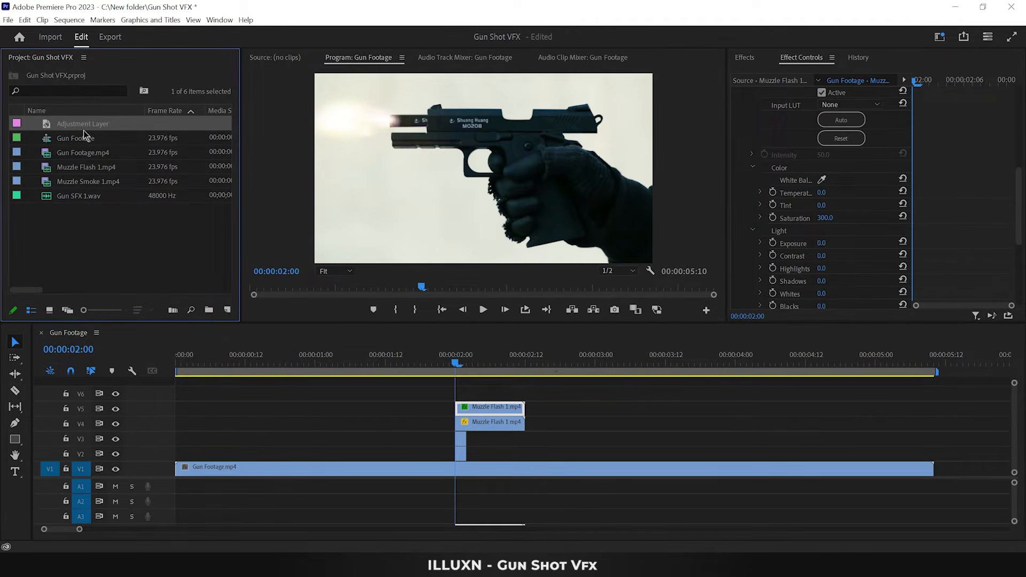
drag(79, 124, 467, 365)
click(461, 363)
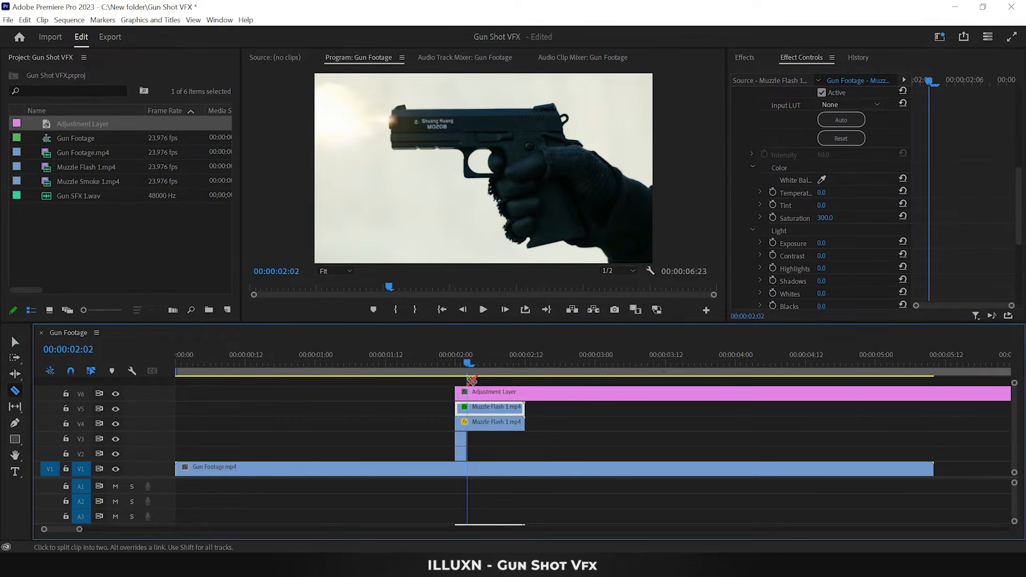
click(496, 392)
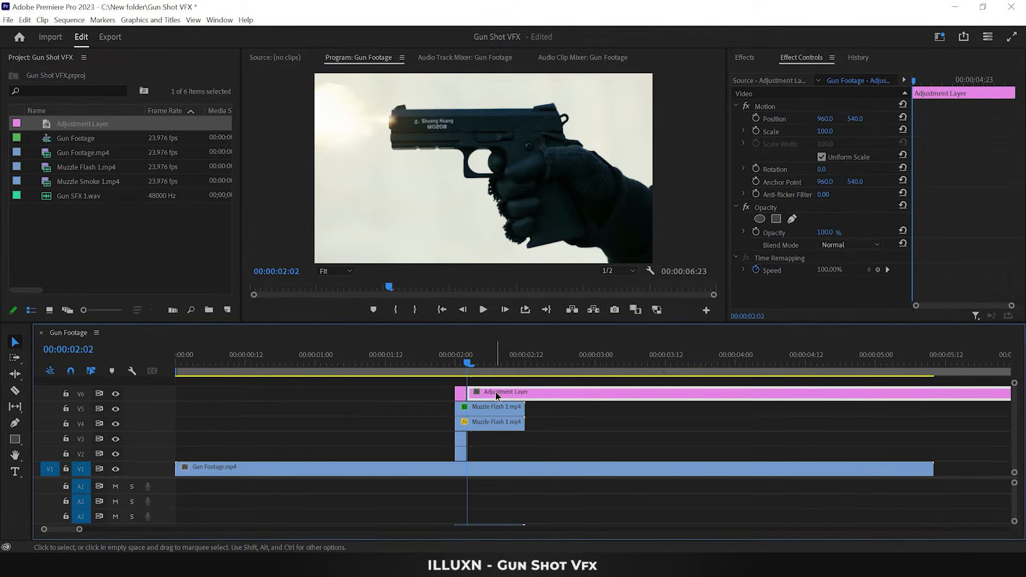
key(w)
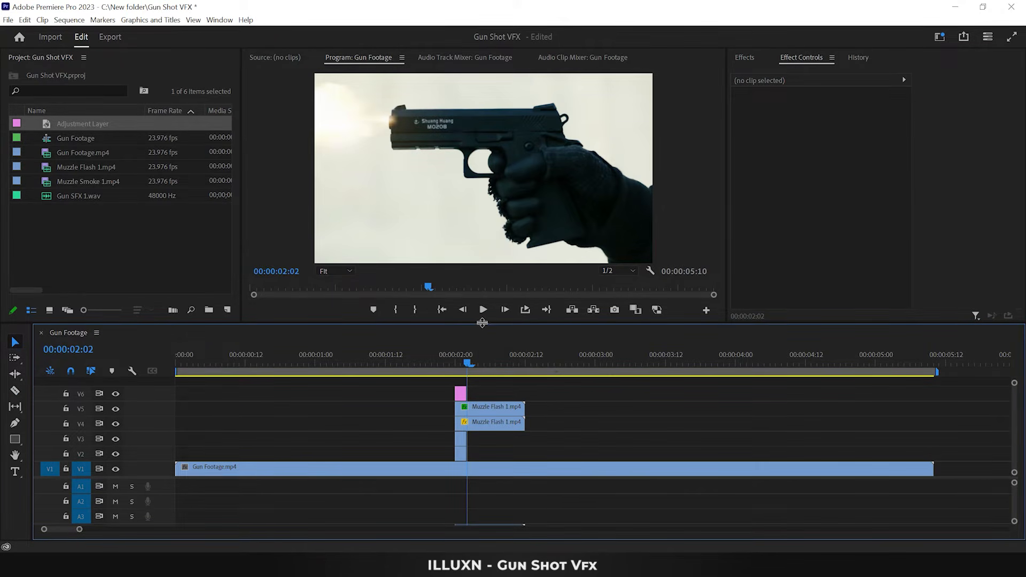
Step: Return to 00:00:02:00 and apply the Lumetri Color effect to the two-frame adjustment layer on V6
drag(482, 325, 481, 331)
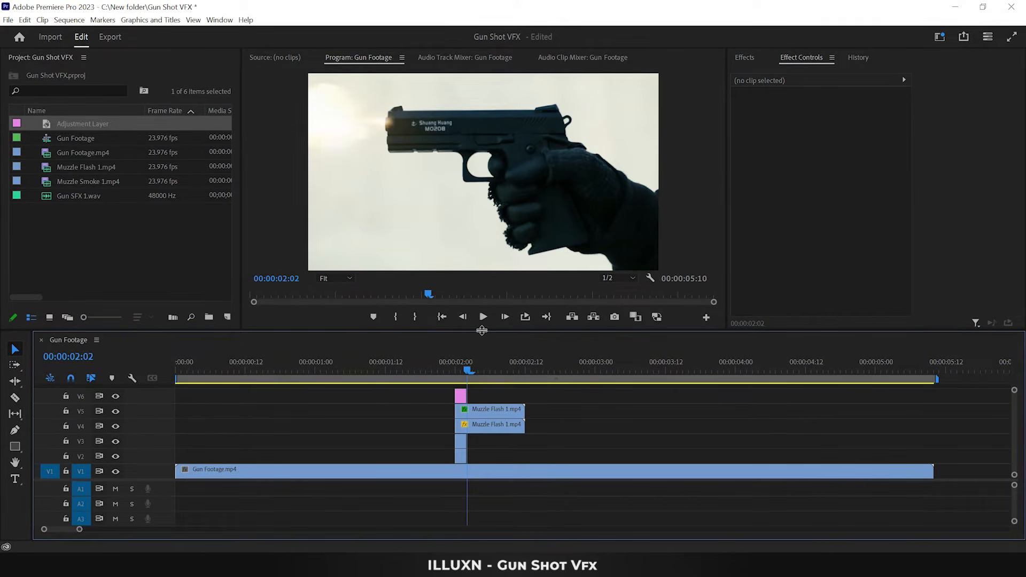
click(457, 367)
click(460, 400)
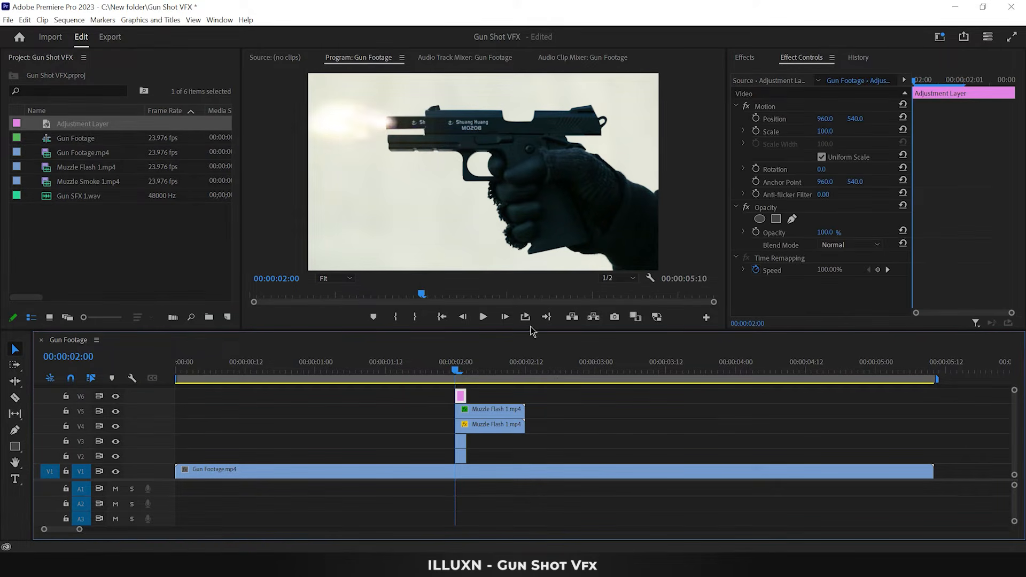
click(760, 59)
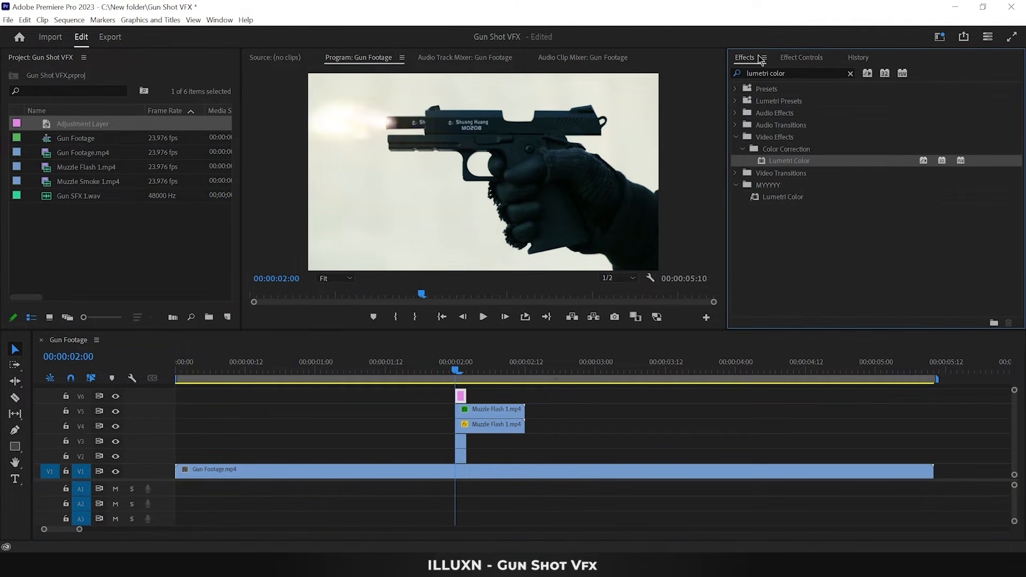
drag(785, 164, 463, 399)
Step: Set the adjustment layer's Lumetri Color temperature to 151 in Basic Correction
click(794, 60)
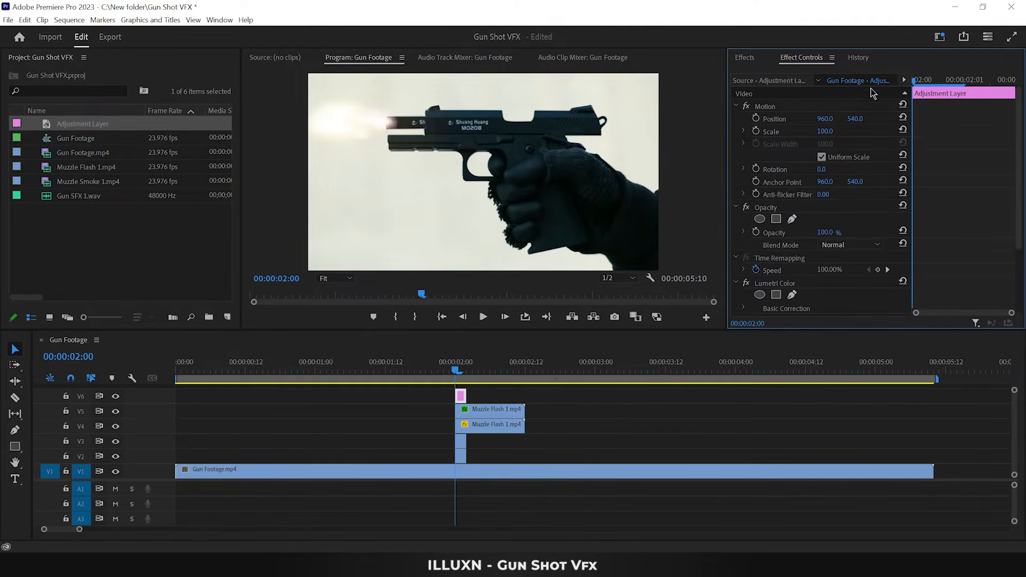
scroll(939, 231, down, 3)
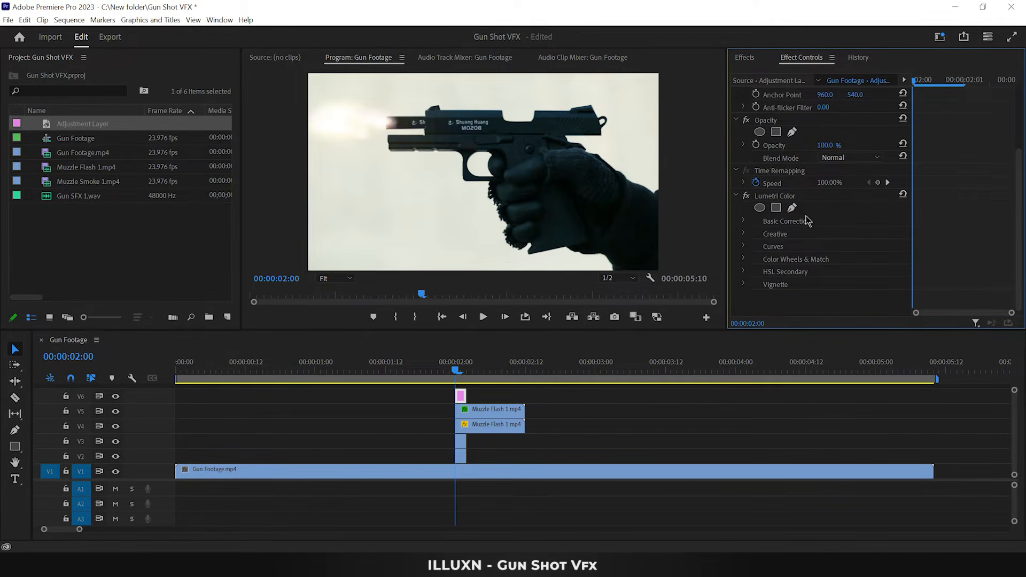
click(749, 223)
scroll(932, 260, down, 2)
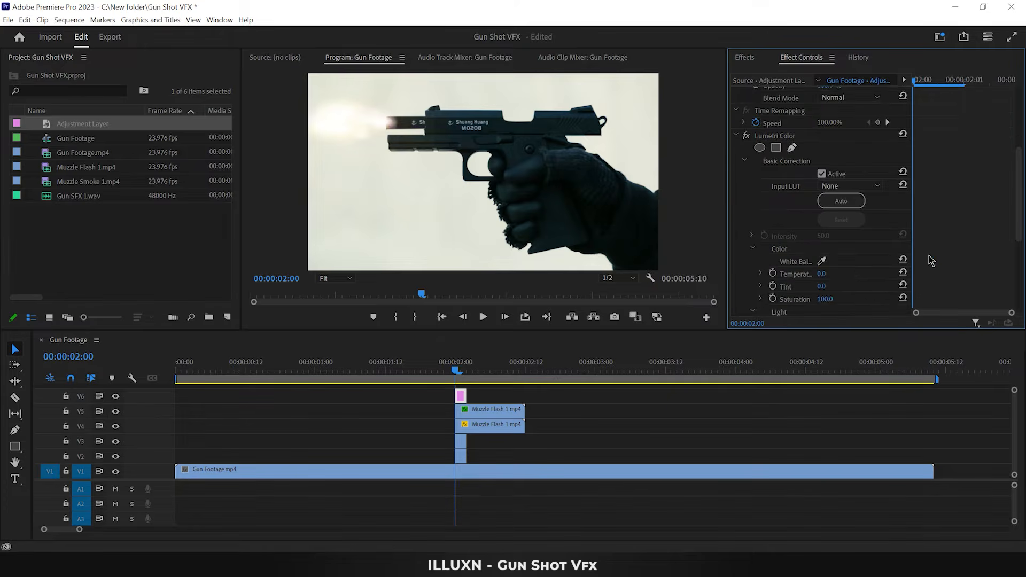
scroll(932, 260, down, 3)
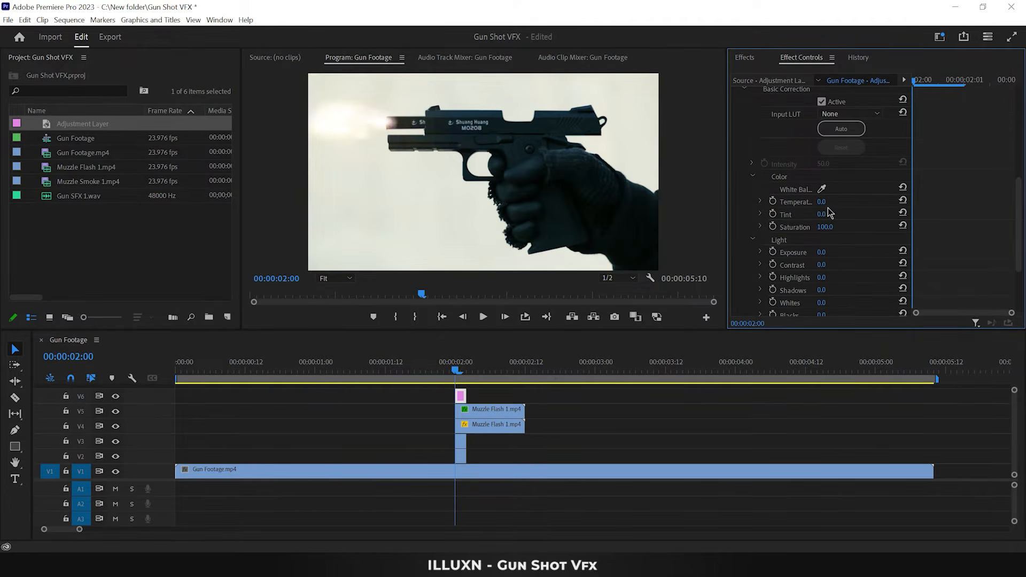
drag(821, 202, 876, 202)
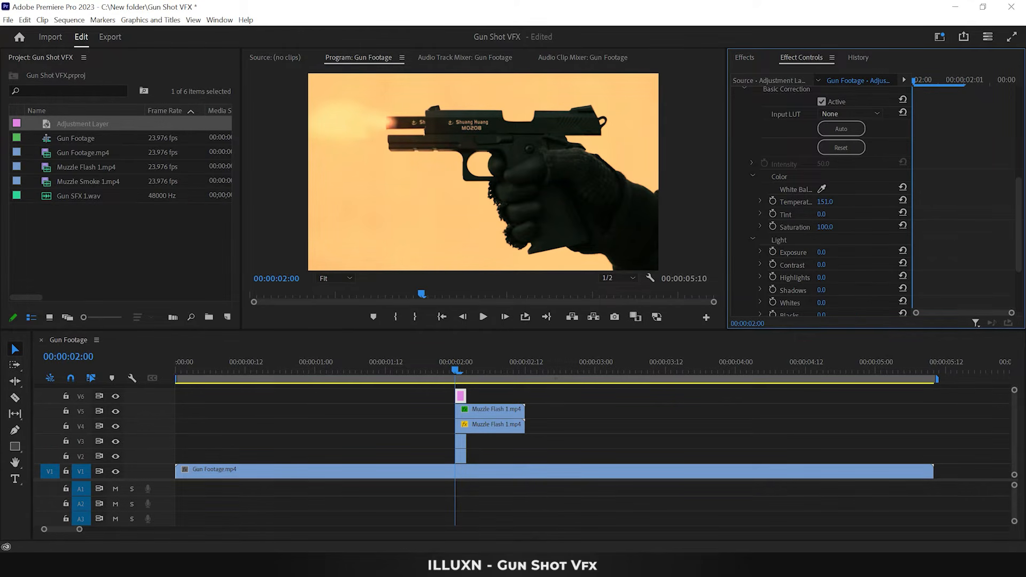
Step: Set the adjustment layer's Lumetri Color exposure to 3.0 and add an ellipse mask to the effect
drag(822, 252, 855, 252)
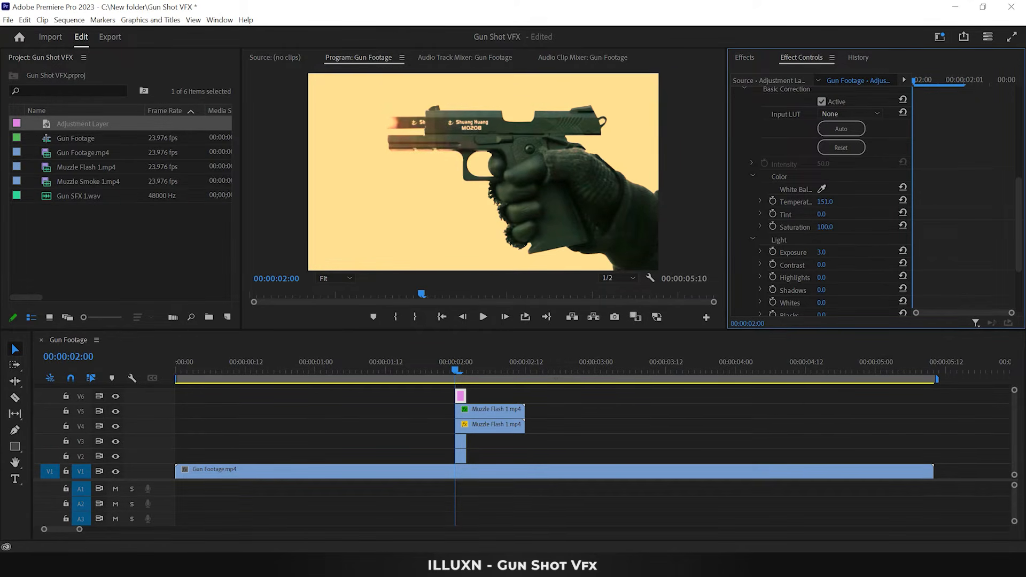
scroll(944, 203, up, 3)
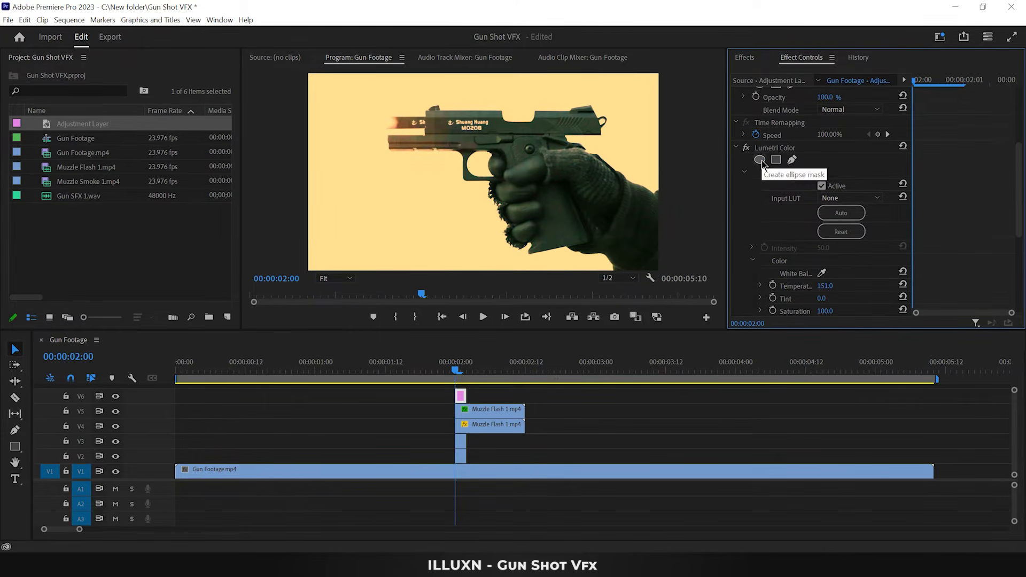
click(761, 161)
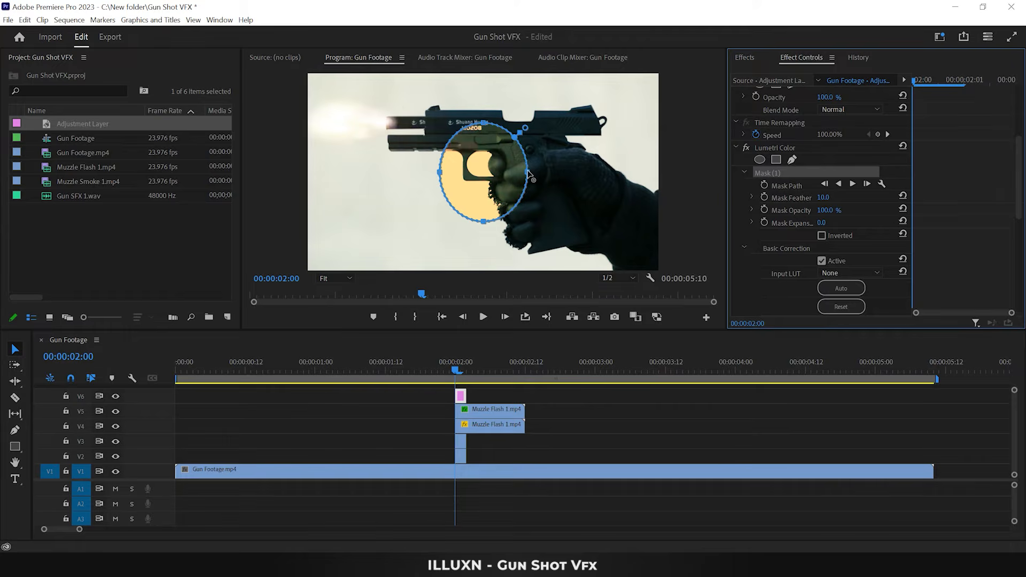
Step: Stretch and tilt the ellipse mask around the pistol from muzzle to trigger hand and set its feather to about 500
drag(529, 172, 573, 172)
drag(440, 173, 385, 172)
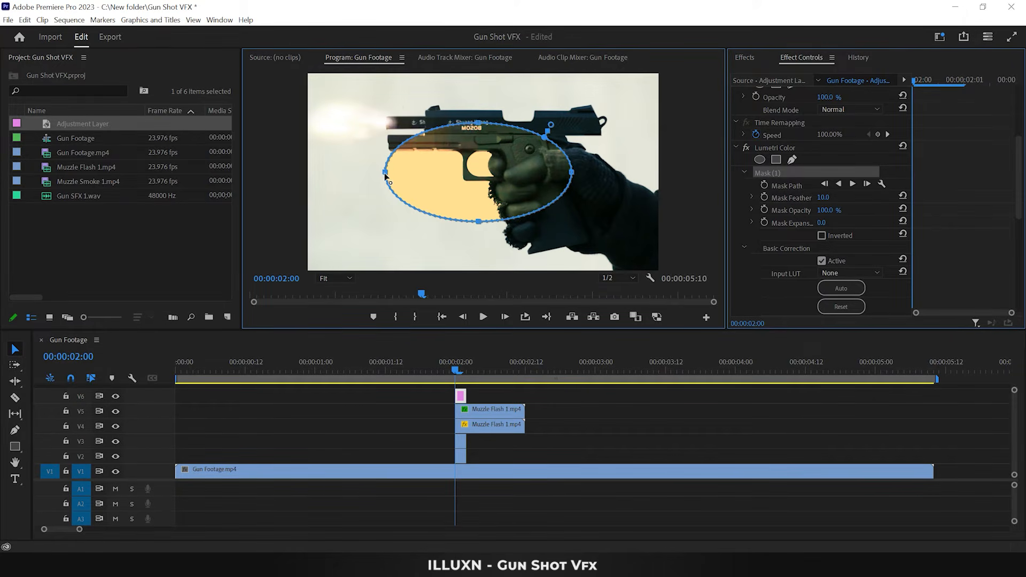
drag(576, 167, 597, 216)
drag(495, 124, 495, 105)
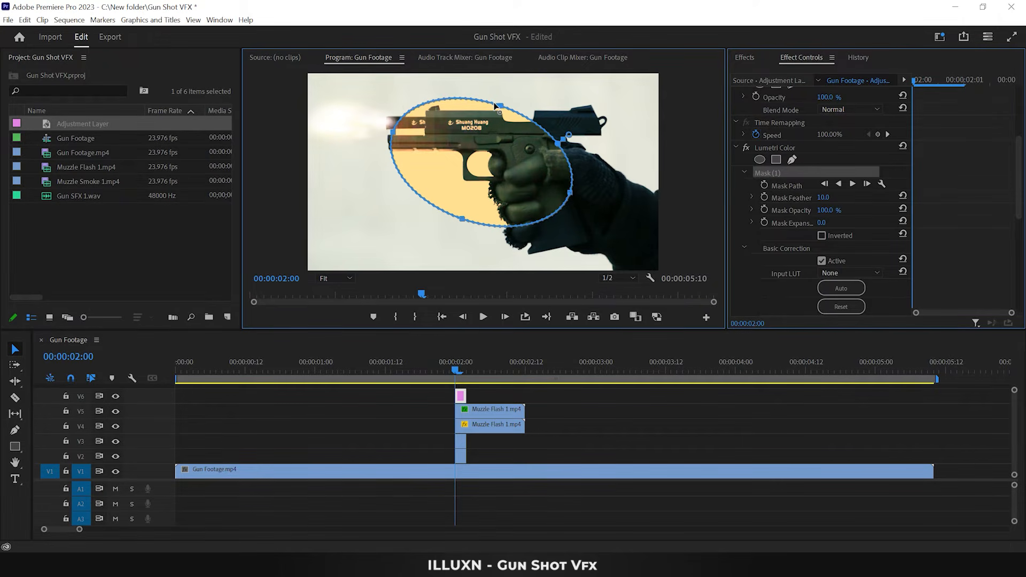
drag(455, 212, 457, 240)
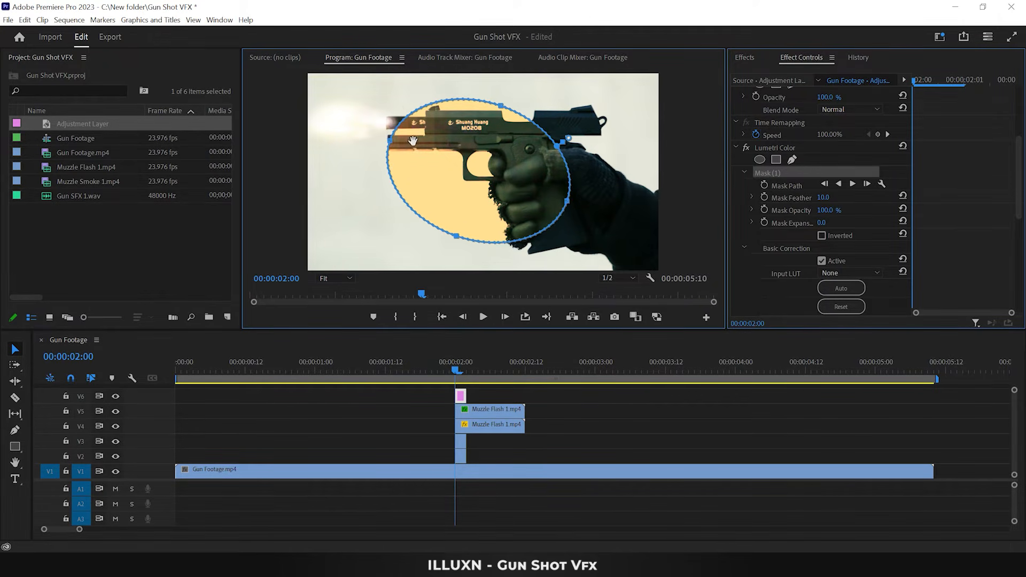
drag(391, 141, 375, 133)
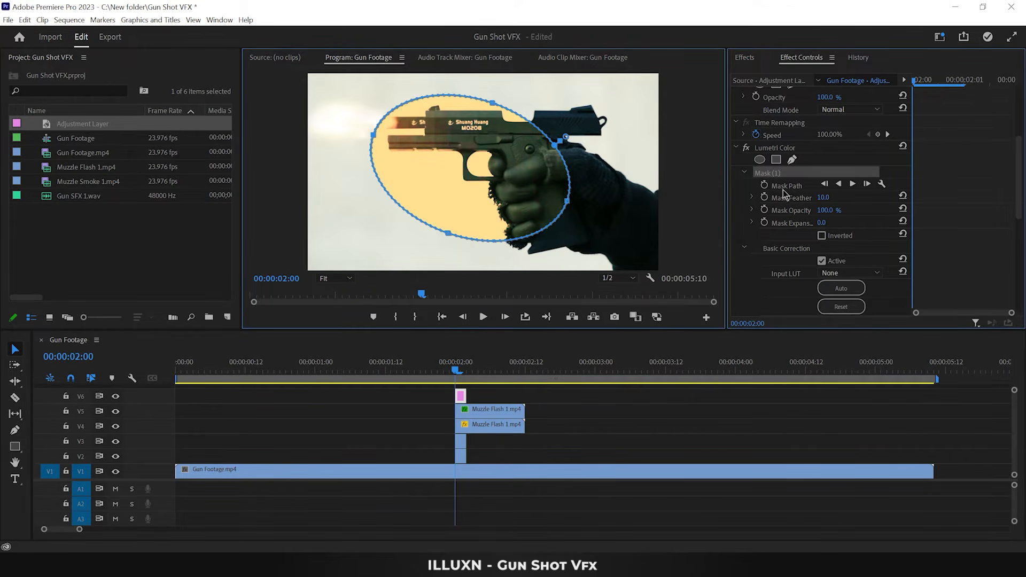
drag(820, 197, 944, 198)
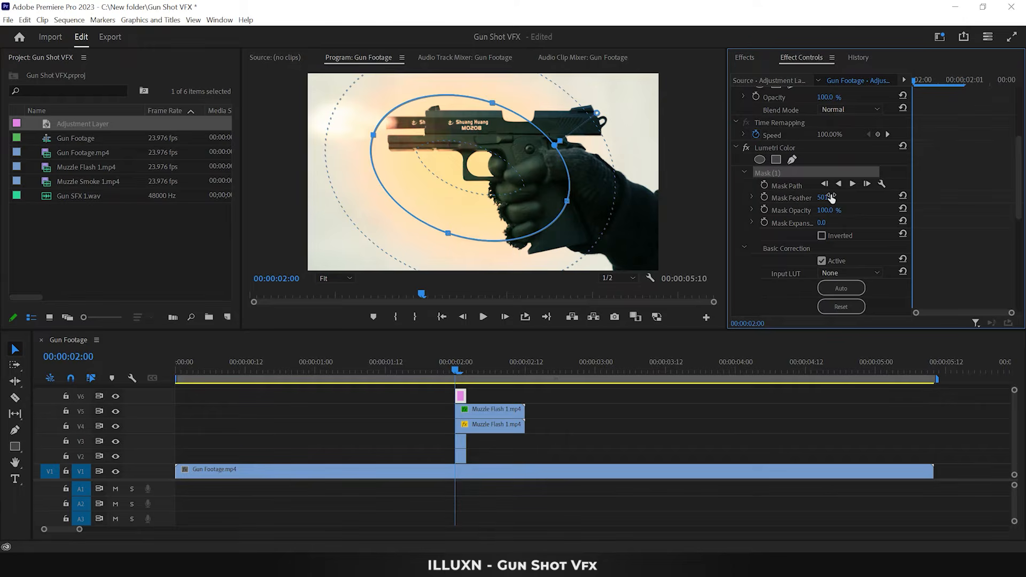
click(563, 405)
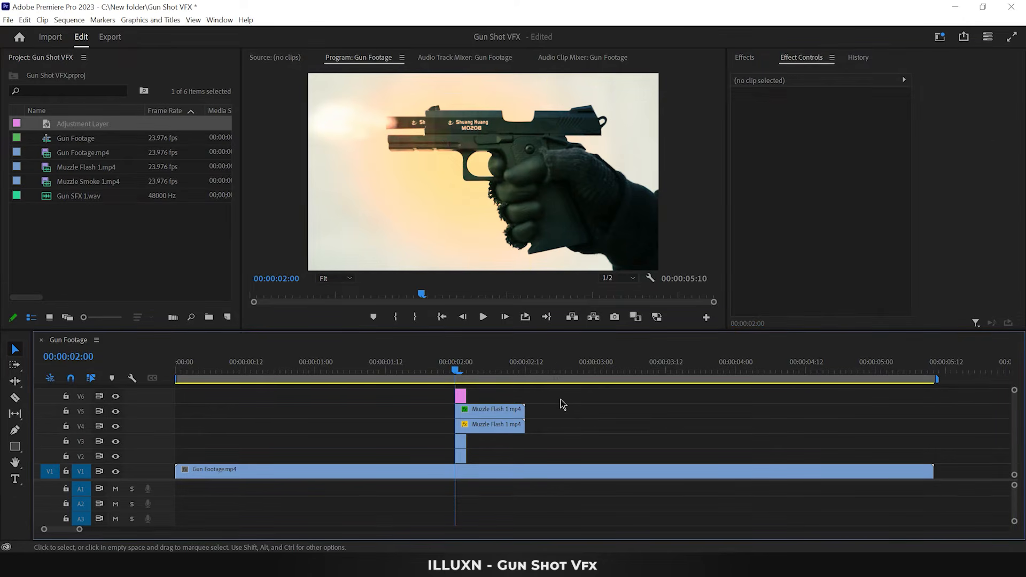
Step: Add short Cross Dissolve transitions to the ends of the Muzzle Flash 1.mp4 clips on V5 and V4
click(750, 60)
click(791, 74)
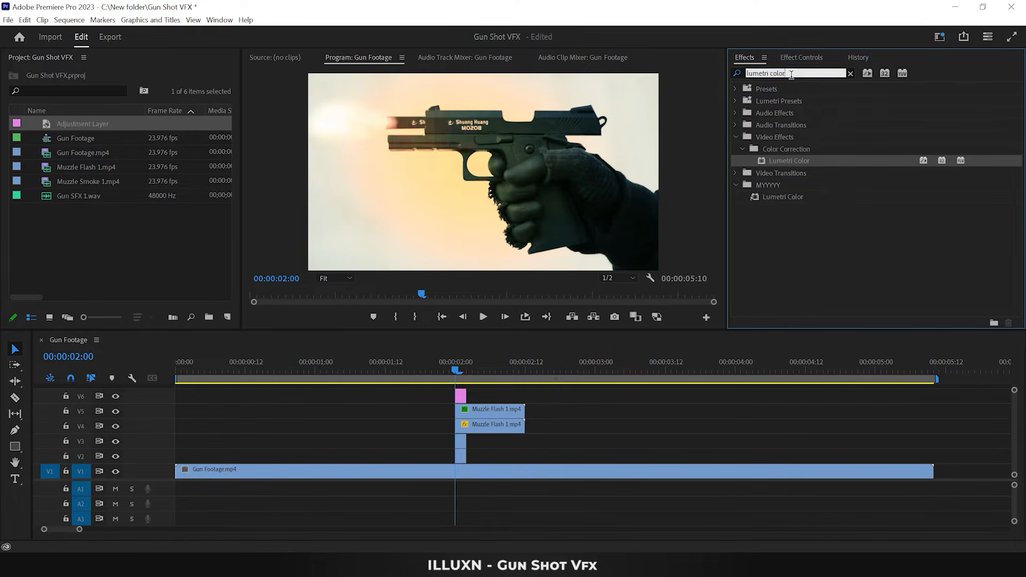
text(cr)
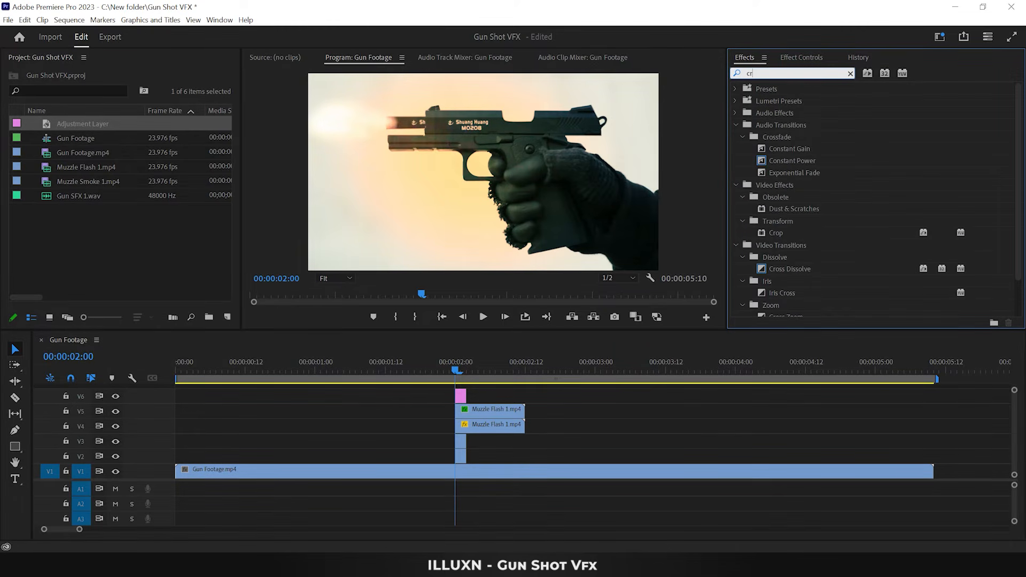
text(oss)
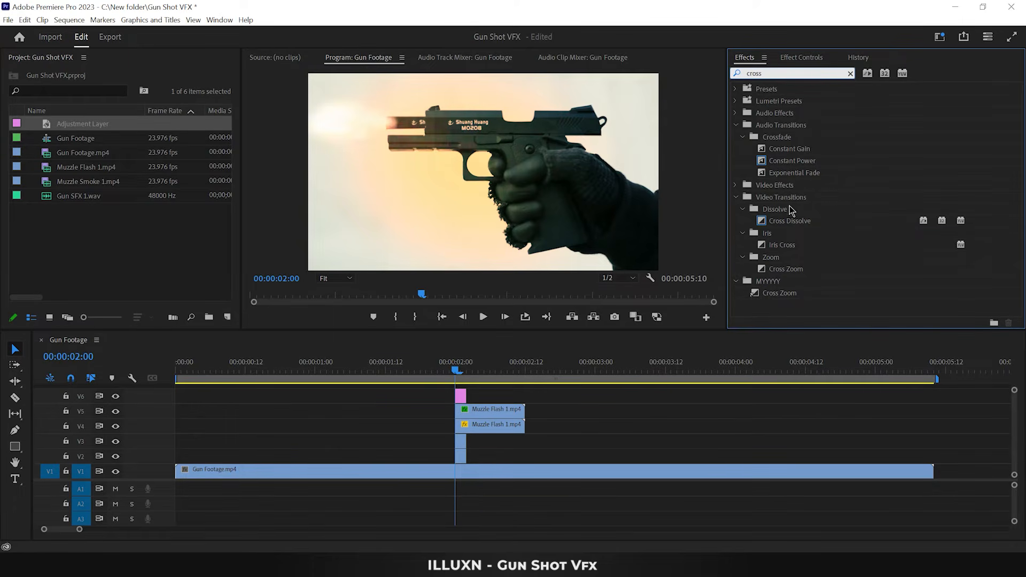
drag(790, 222, 519, 410)
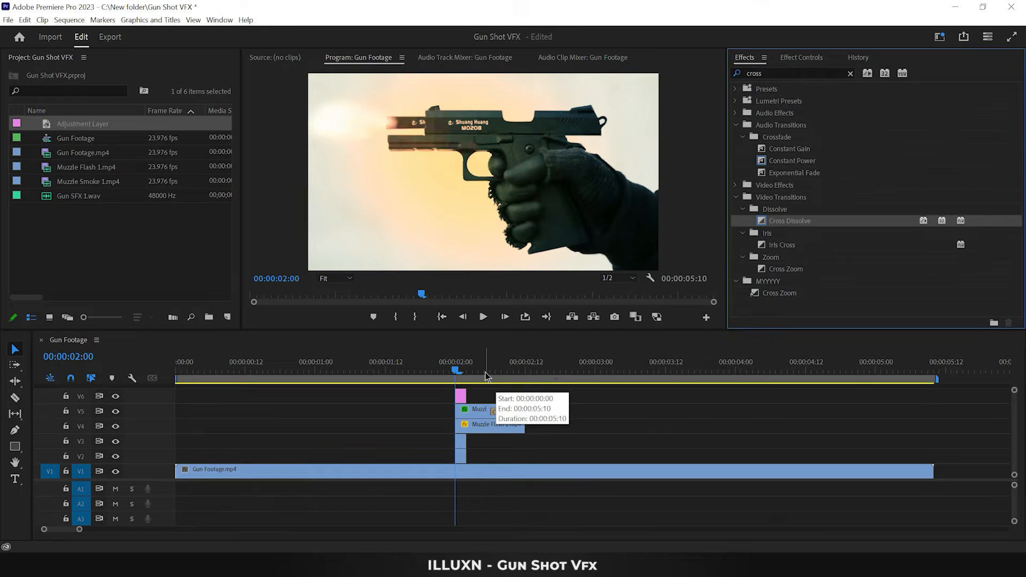
drag(485, 376, 504, 411)
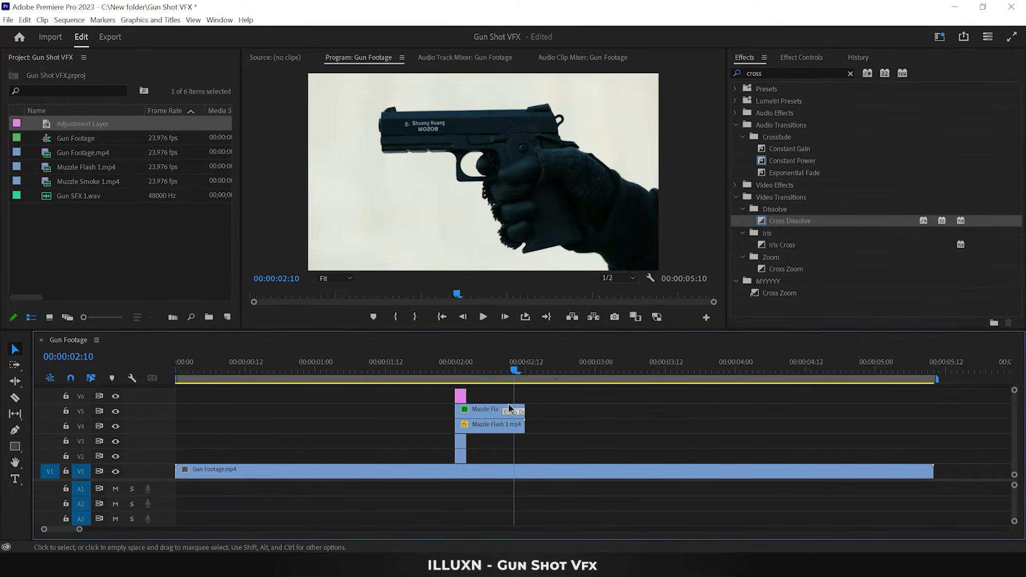
drag(790, 220, 527, 433)
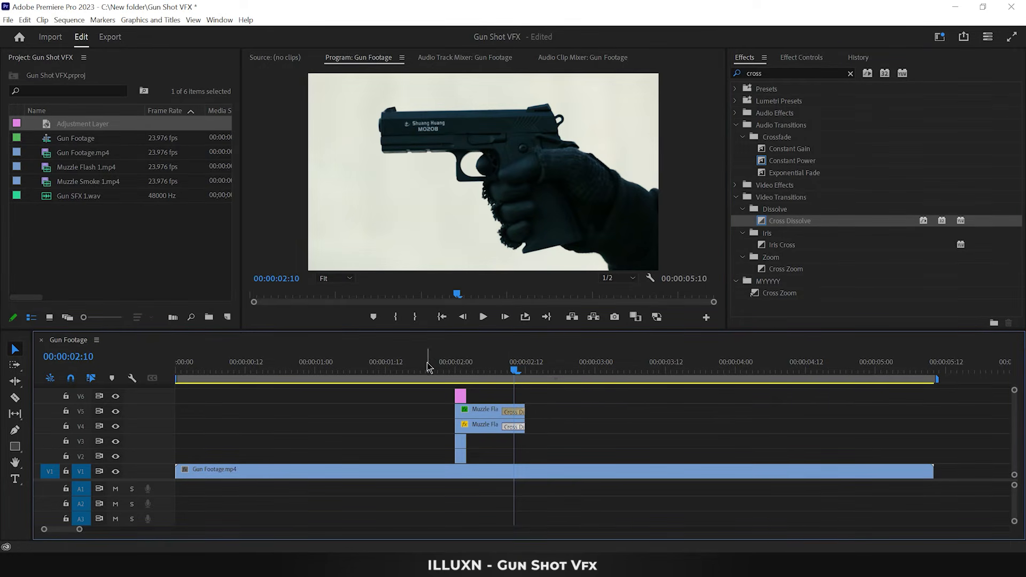
Step: Place Gun SFX 1.wav on A1 at 00:00:02:00 and play back the shot
click(428, 363)
drag(428, 363, 455, 363)
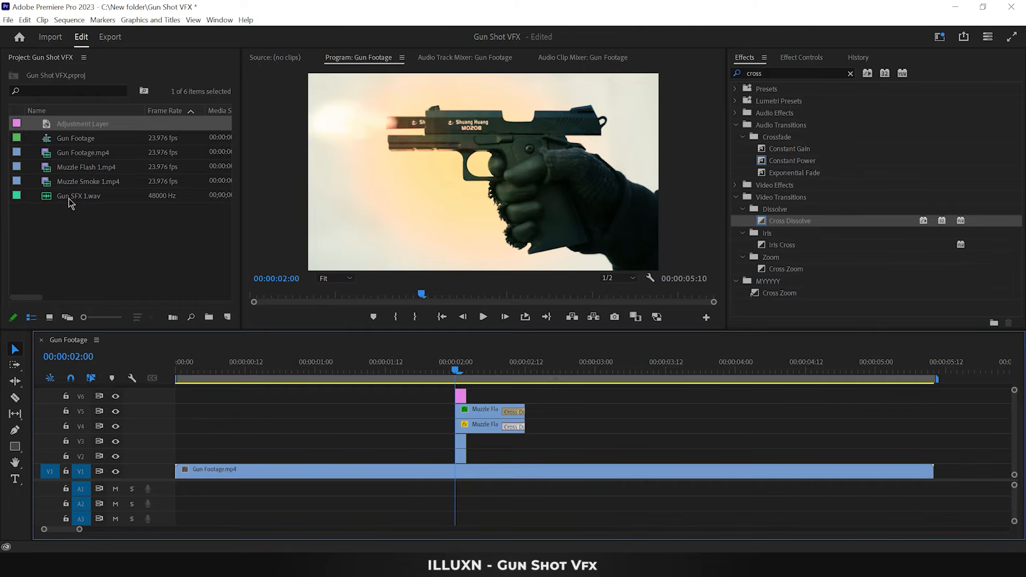
drag(68, 202, 457, 492)
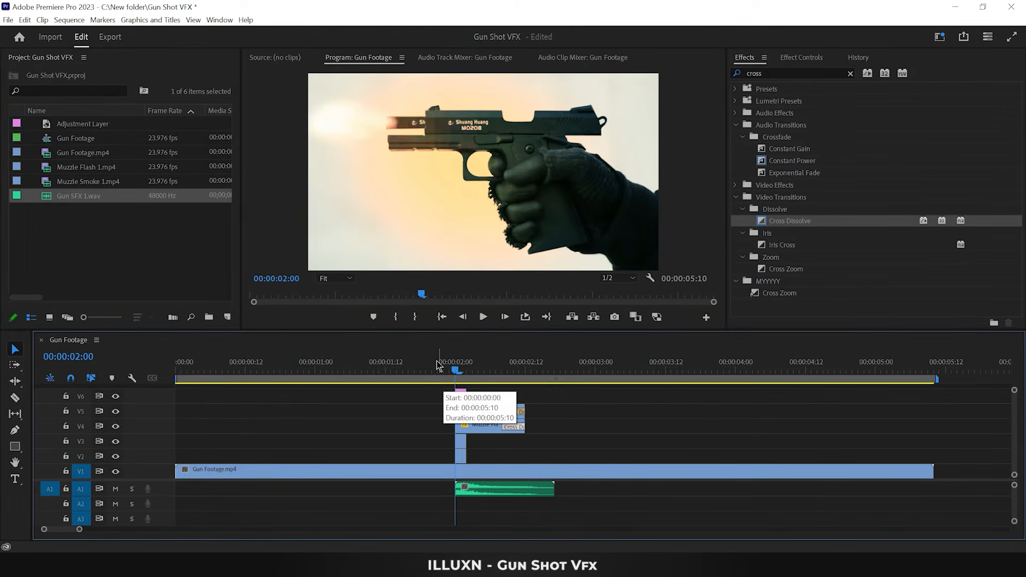
key(space)
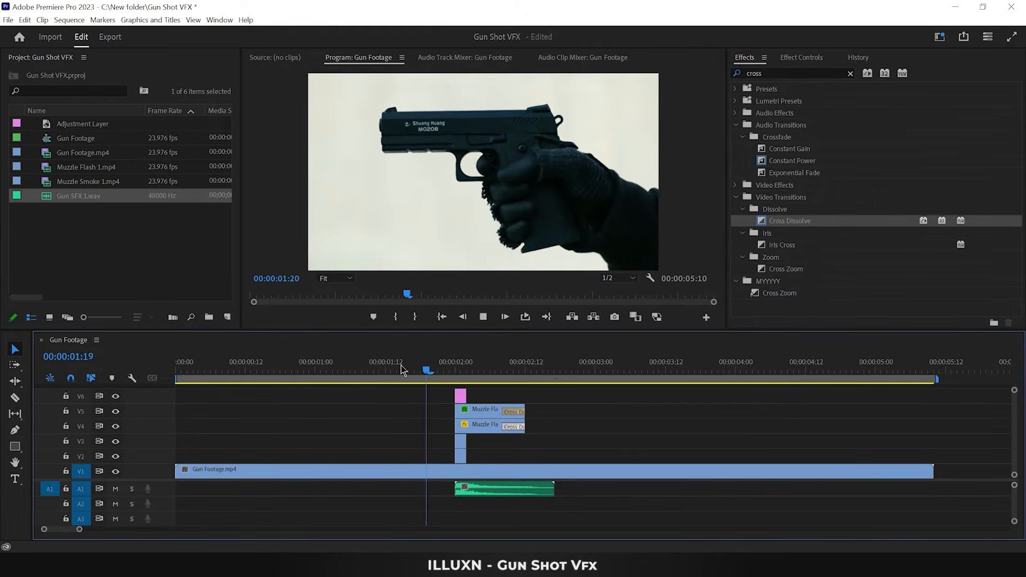
Step: Extend the Gun Footage.mp4 recoil clips on V3 and V2 to 00:00:02:17
drag(402, 369, 548, 381)
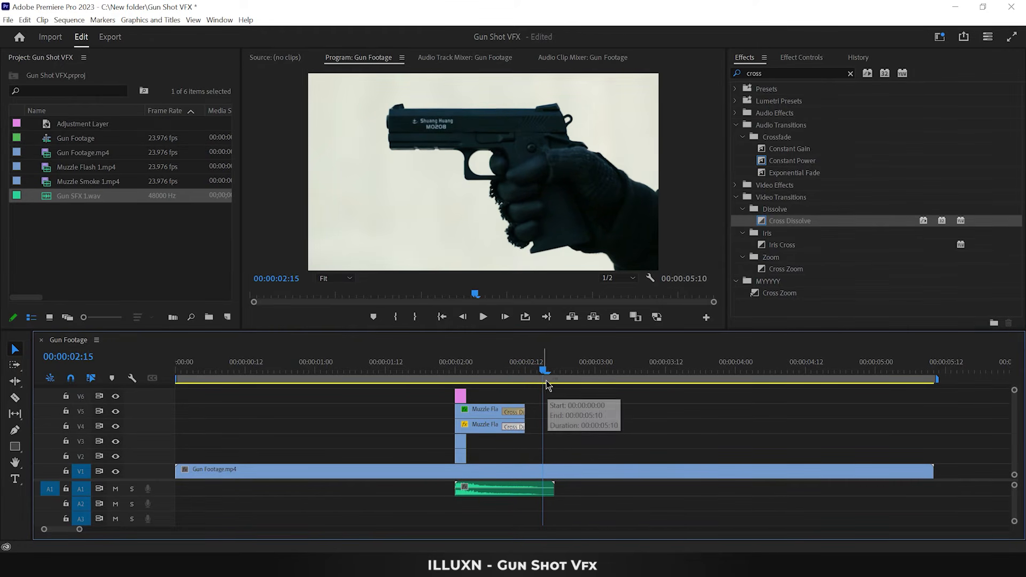
drag(465, 441, 545, 440)
drag(466, 456, 556, 439)
key(Right)
key(Right)
drag(542, 455, 557, 455)
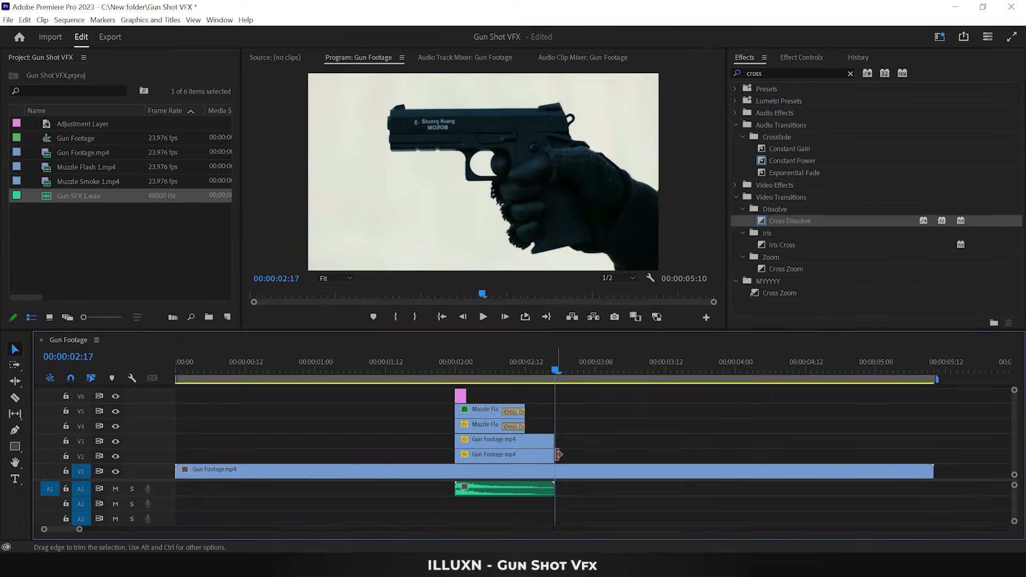
Step: Split the V2 and V3 recoil clips at 00:00:02:02 and 00:00:02:15 and delete the middle sections
key(Left)
key(Left)
key(c)
click(543, 440)
click(543, 455)
click(468, 442)
click(469, 456)
key(v)
click(500, 454)
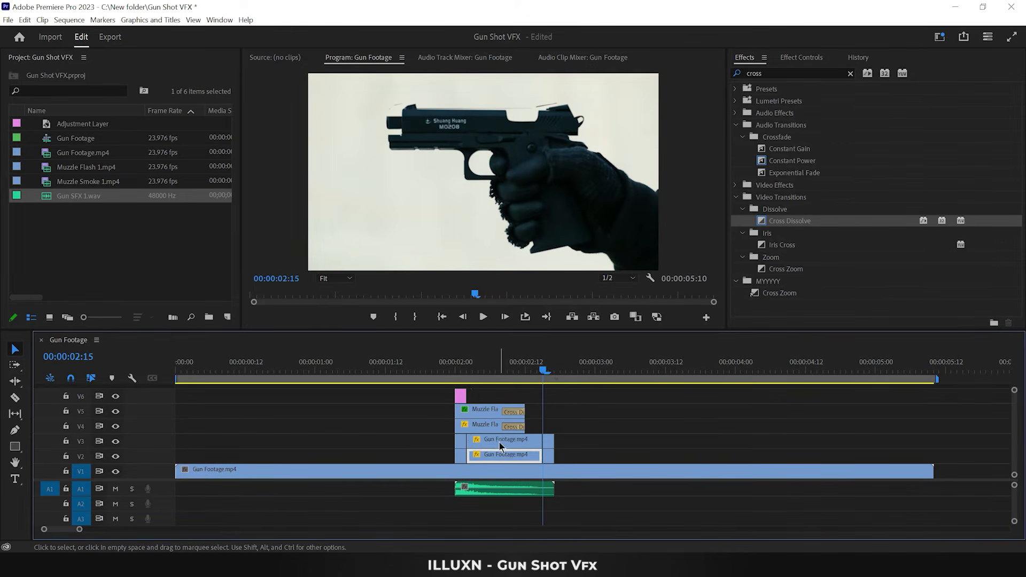
key(Delete)
click(501, 443)
key(Delete)
Step: Set the horizontal position of the second V3 slide clip to 1217 at 00:00:02:15
click(548, 440)
click(806, 58)
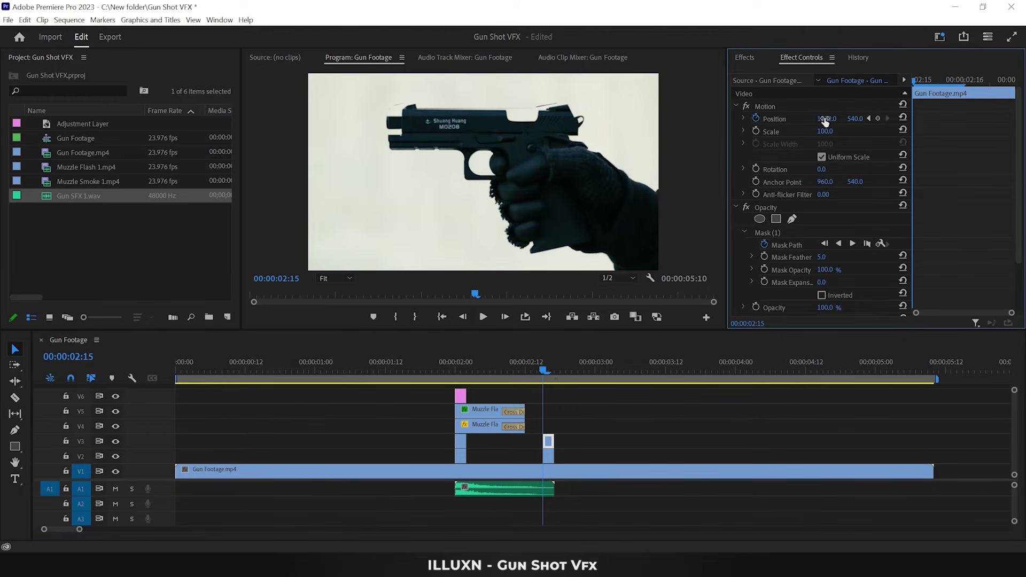
drag(825, 121, 963, 121)
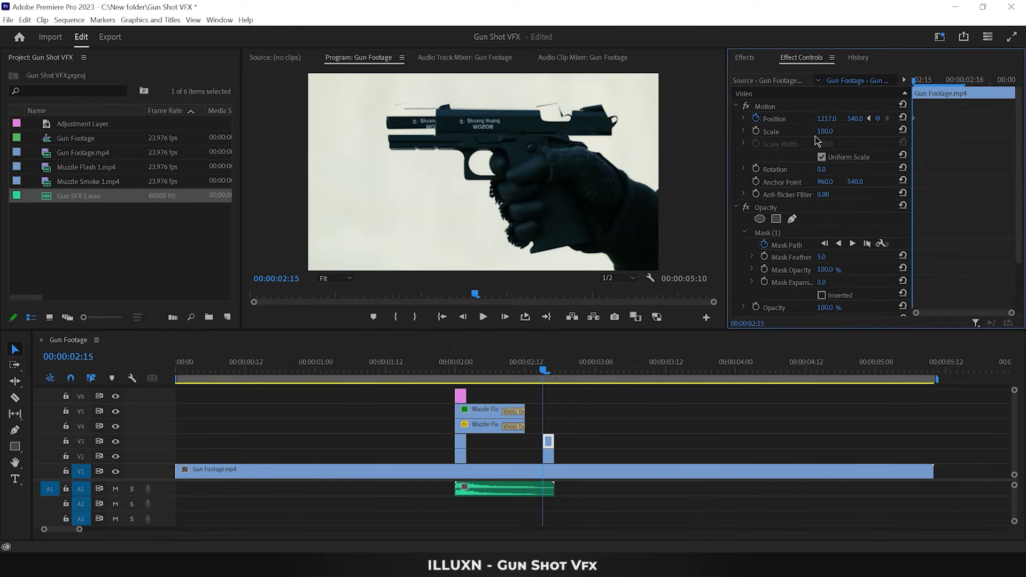
Step: Reshape the second V2 clip's opacity mask at 00:00:02:15 to cover the leftover edges of the original slide
click(549, 458)
click(768, 232)
drag(558, 104, 564, 100)
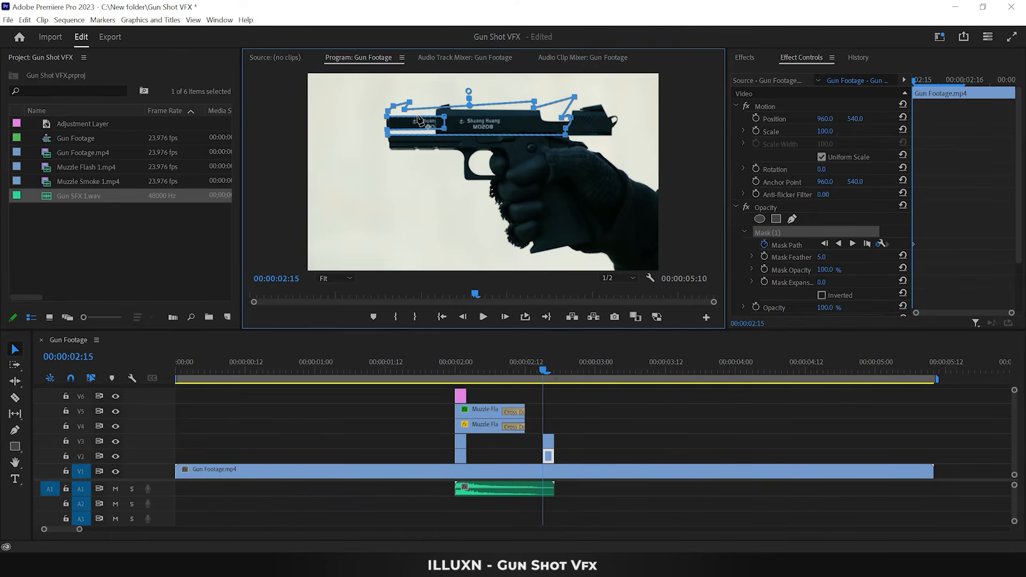
click(570, 419)
click(549, 458)
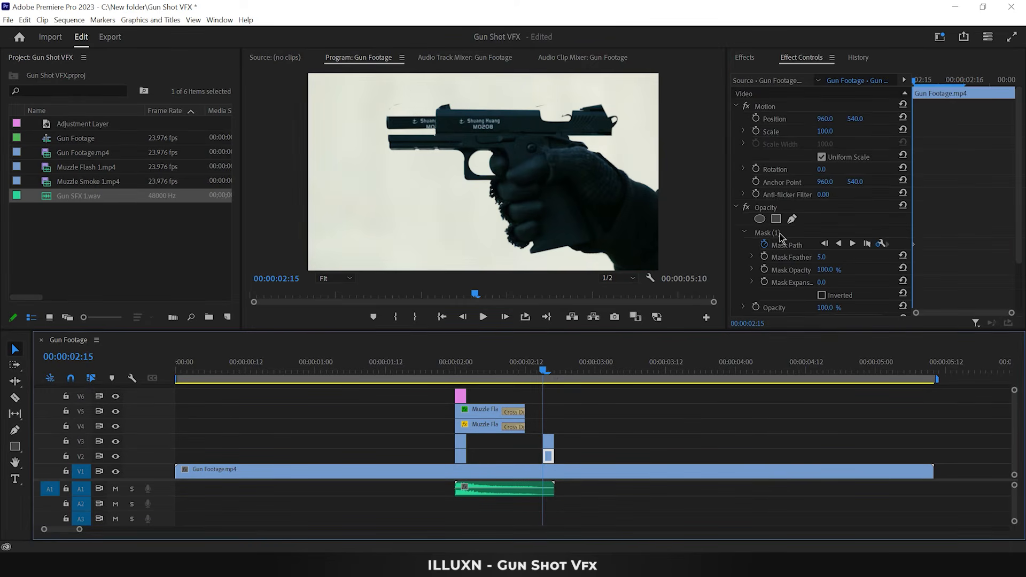
click(552, 124)
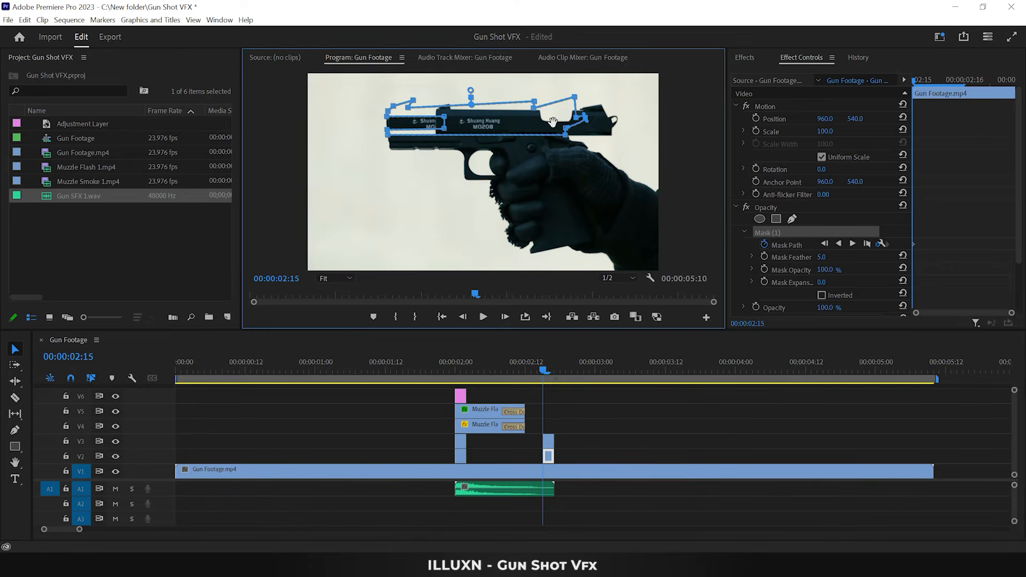
Step: Shift the ejection port points of the second V3 slide clip's mask toward the muzzle at 00:00:02:15
click(565, 439)
click(549, 441)
click(767, 233)
drag(528, 91, 576, 129)
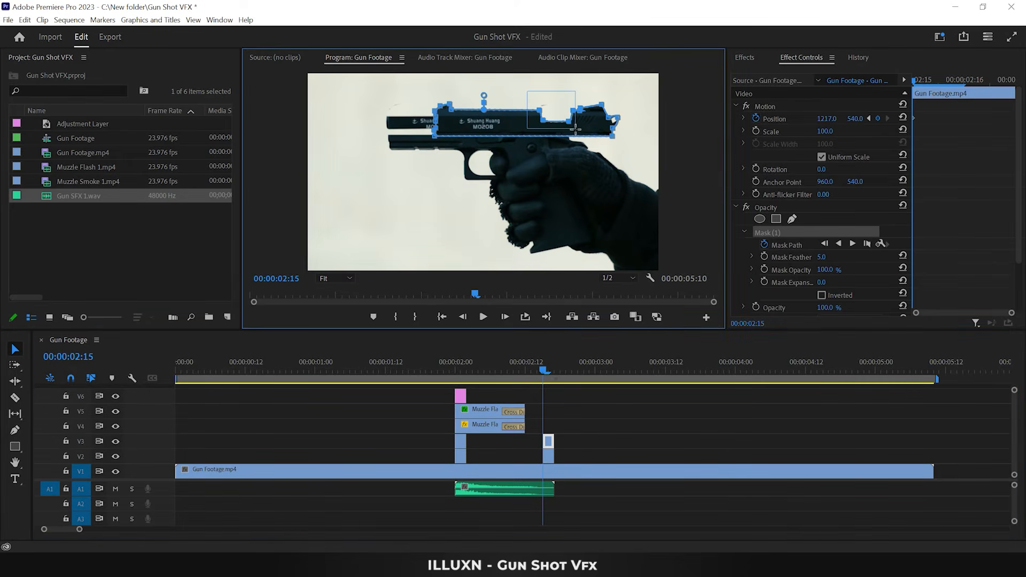
key(shift+Left)
key(shift+Left)
key(shift+Left)
key(shift+Left)
key(shift+Left)
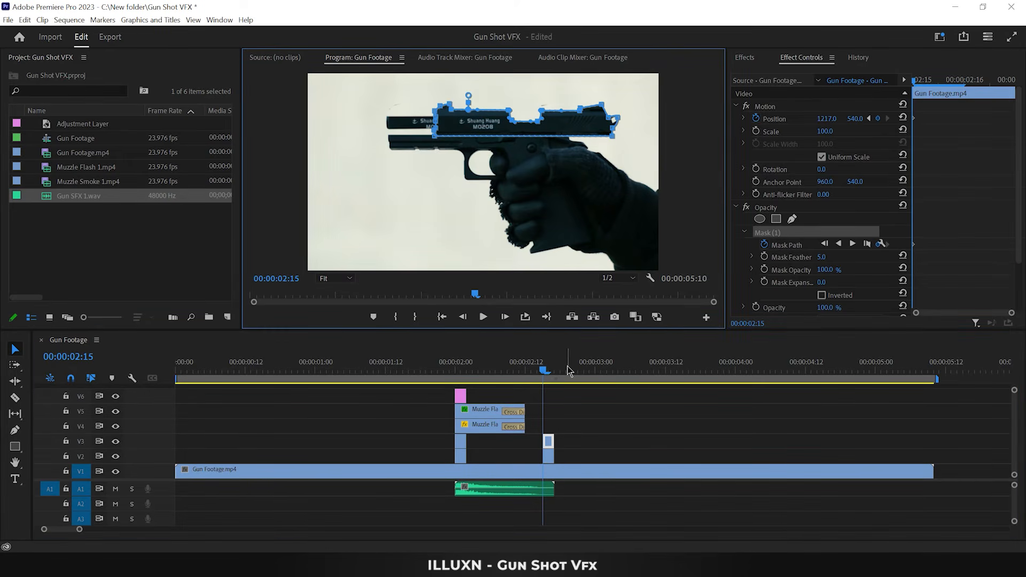
Step: Refine the upper edge of the second V2 clip's mask above the ejection port at 00:00:02:15
click(579, 395)
click(550, 457)
click(768, 233)
drag(556, 105, 546, 102)
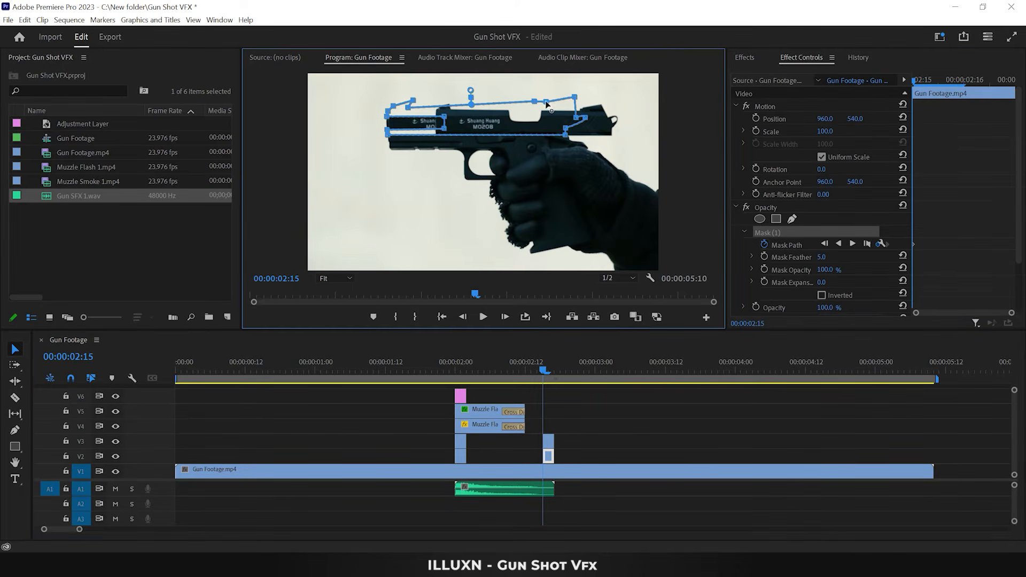
click(566, 412)
Step: At 00:00:02:16, set the second V3 slide clip's horizontal position to 1079 and realign its mask's front edge
key(Right)
click(548, 441)
drag(825, 118, 831, 119)
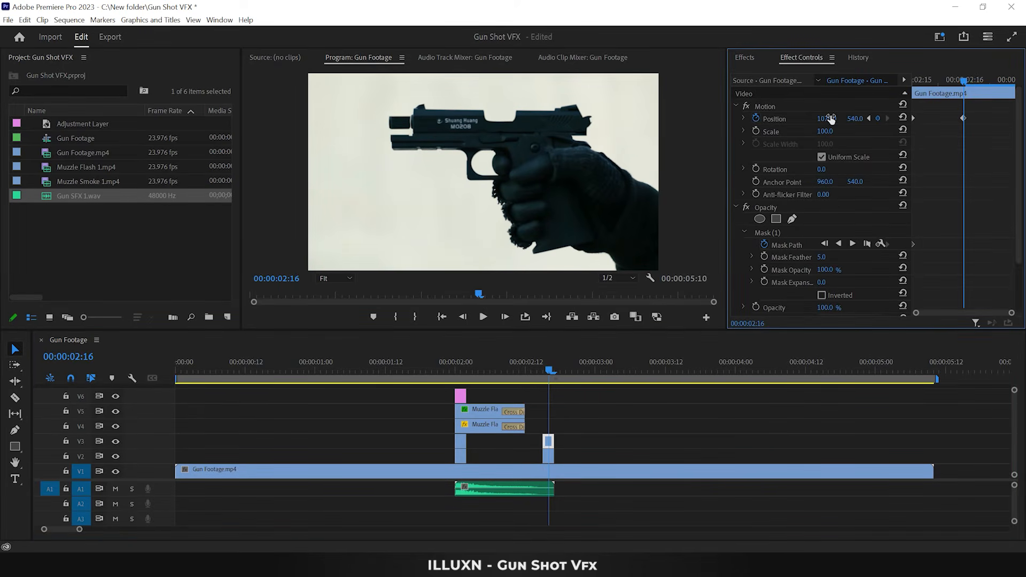
click(780, 236)
drag(387, 94, 422, 147)
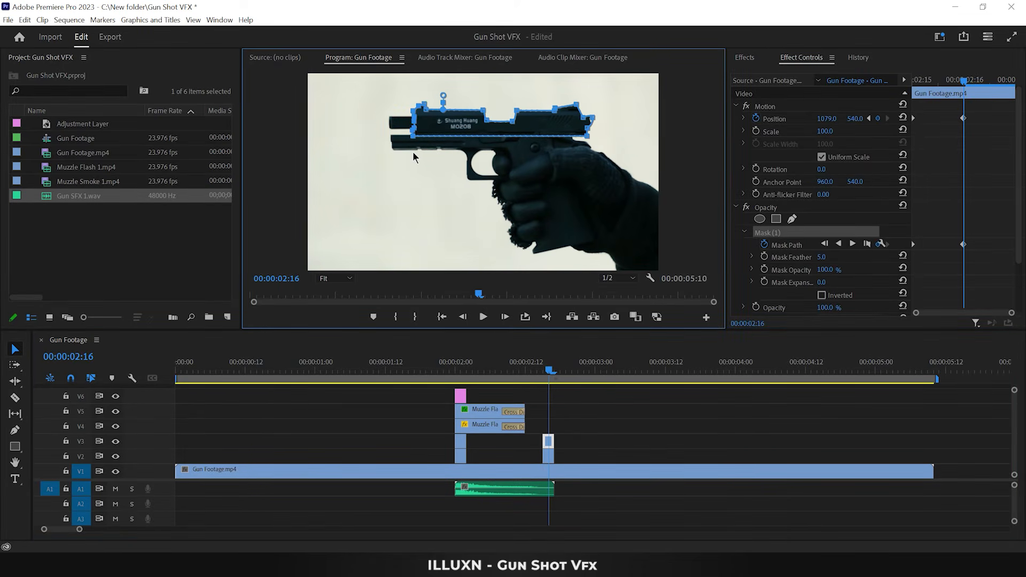
Step: Move the V3 mask's ejection port points back toward the rear of the slide at 00:00:02:16
click(571, 427)
click(549, 442)
click(764, 233)
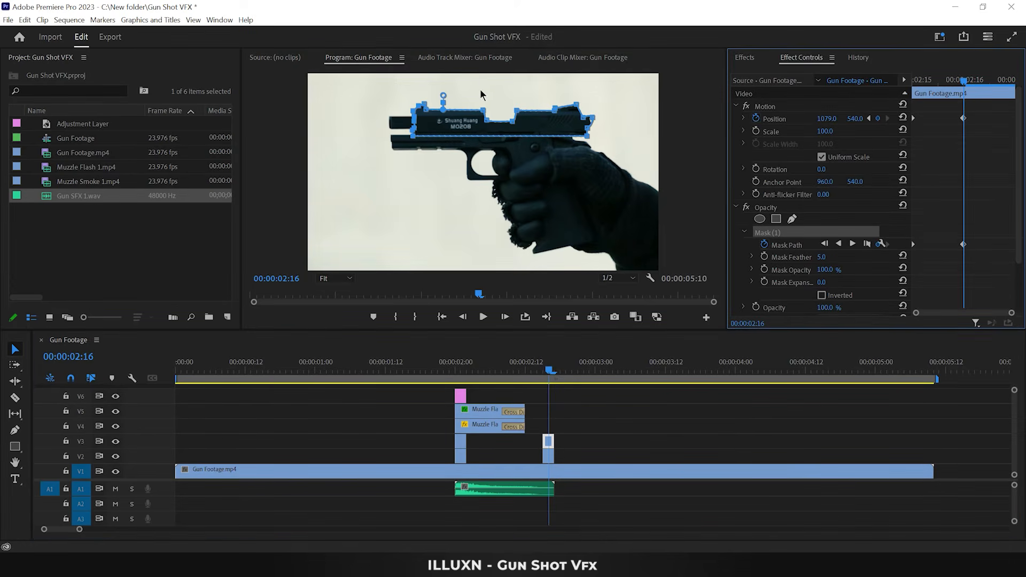
drag(472, 91, 527, 129)
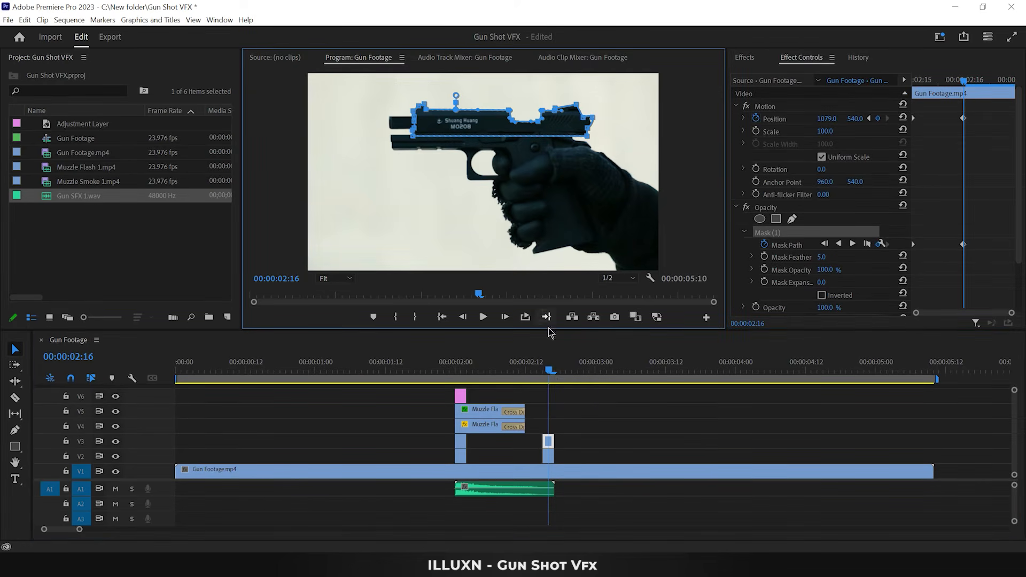
Step: Copy the adjustment layer, both muzzle flash clips and the gunshot sound to 00:00:02:15, putting the sound on A2
click(565, 424)
key(Left)
key(Left)
drag(556, 391, 463, 431)
drag(463, 428, 549, 430)
drag(517, 488, 604, 504)
Step: Extend the second V2 and V3 slide clips past 00:00:03:14, split them, and delete the middle pieces to keep short clips starting at 00:00:03:14
drag(544, 368, 679, 367)
drag(554, 452, 688, 452)
key(c)
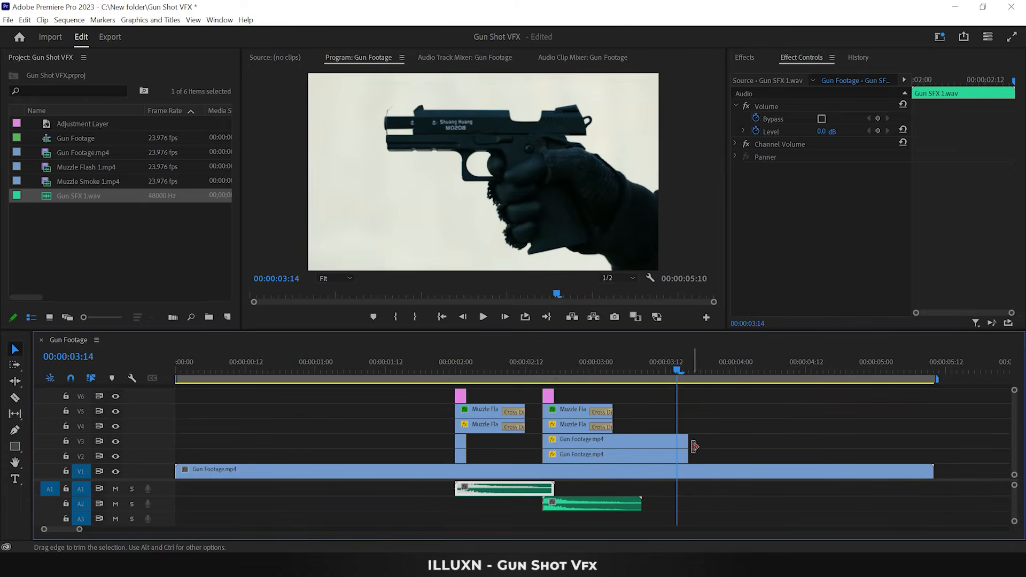
click(556, 455)
key(v)
click(583, 444)
key(Delete)
click(587, 457)
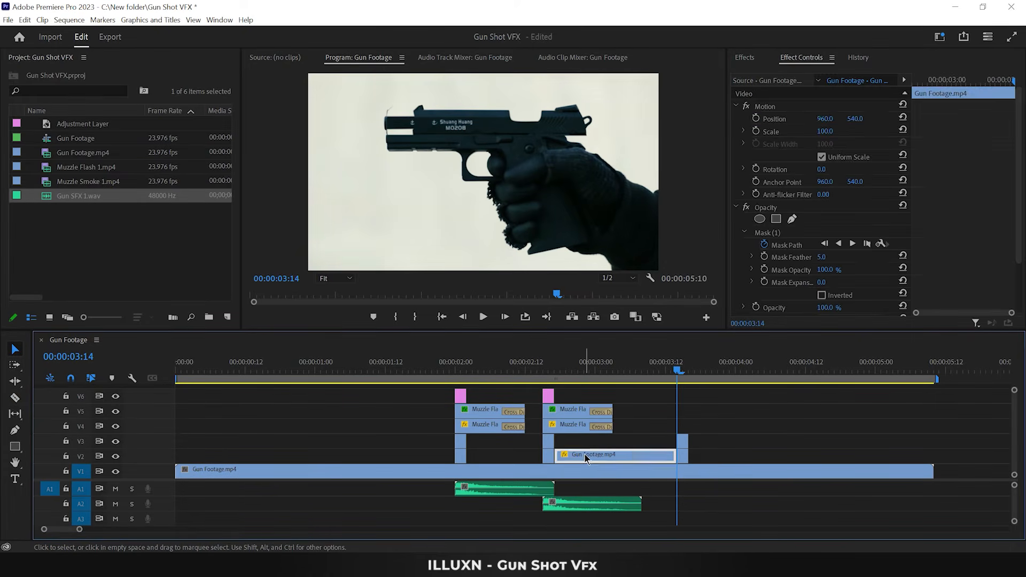
key(Delete)
Step: At 00:00:03:14, set the V3 slide clip's horizontal position to 1214, realign its mask, and adjust the front points of the V2 clip's mask
click(683, 442)
drag(827, 119, 936, 119)
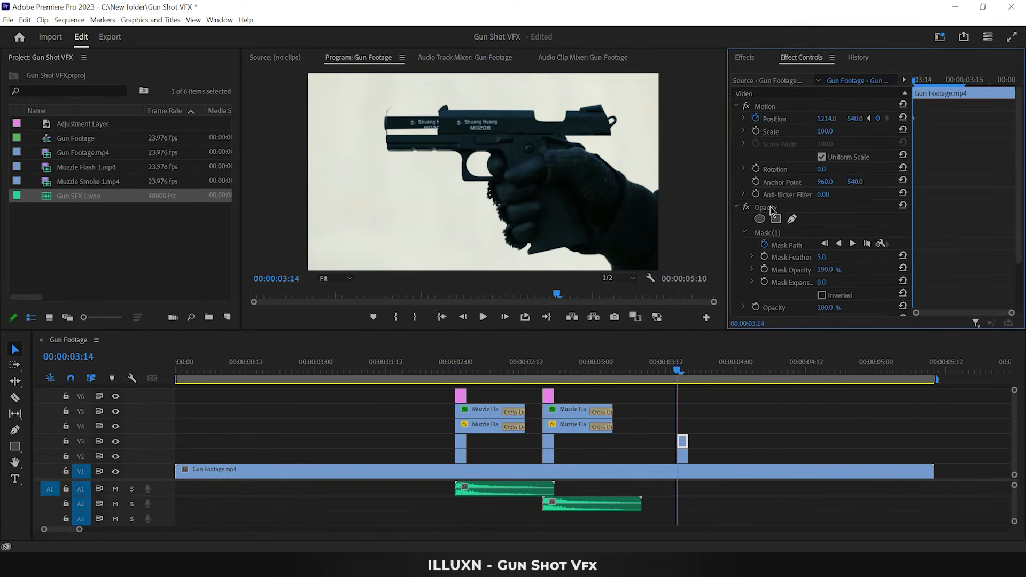
click(767, 232)
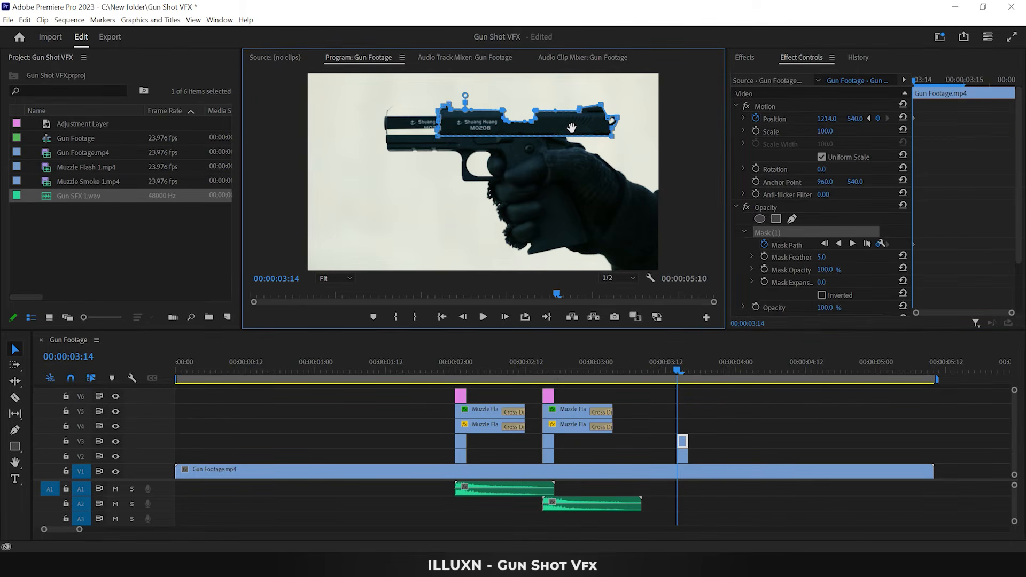
click(393, 131)
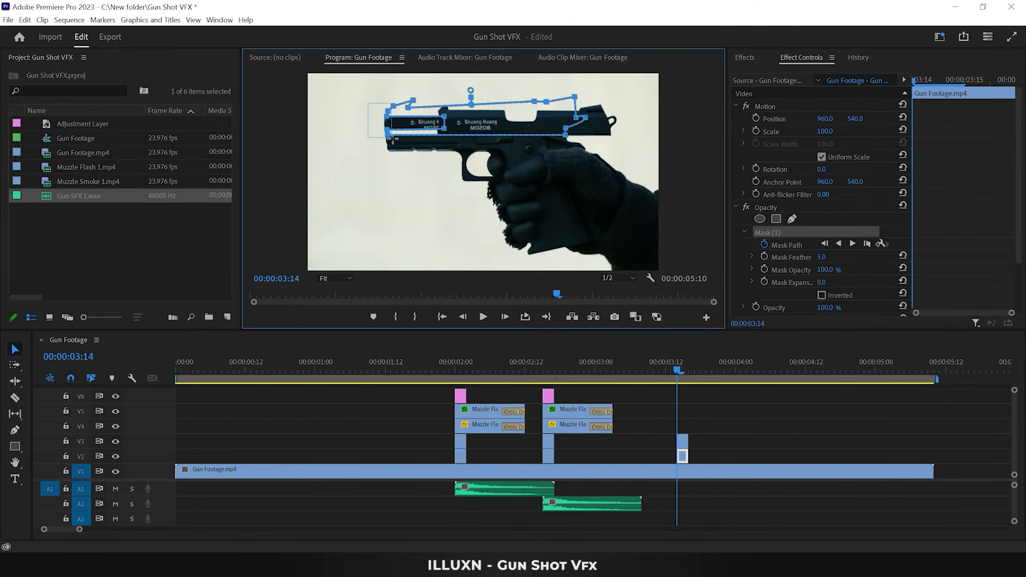
click(708, 428)
Step: At 00:00:03:15, set the V3 slide clip's horizontal position to 1029 and move its mask's ejection port points toward the rear
click(683, 372)
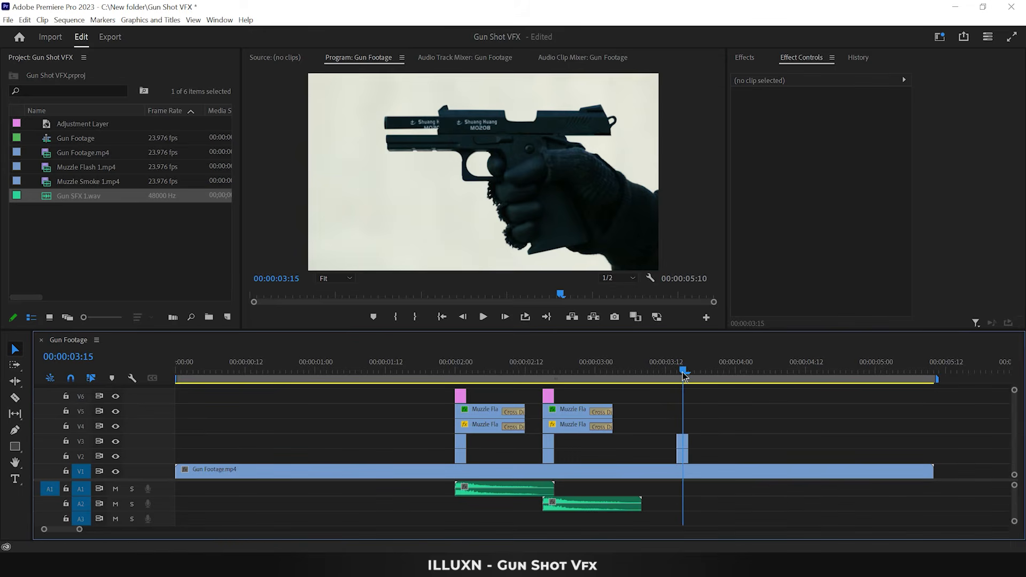
click(683, 441)
drag(827, 118, 729, 119)
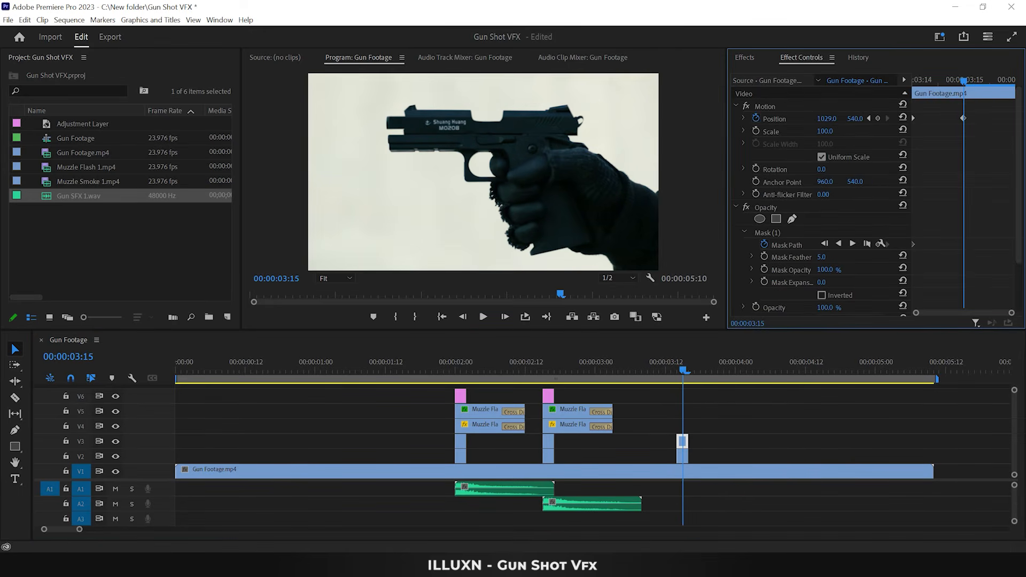
click(767, 233)
drag(460, 90, 512, 128)
key(shift+Right)
key(shift+Right)
key(shift+Right)
key(shift+Right)
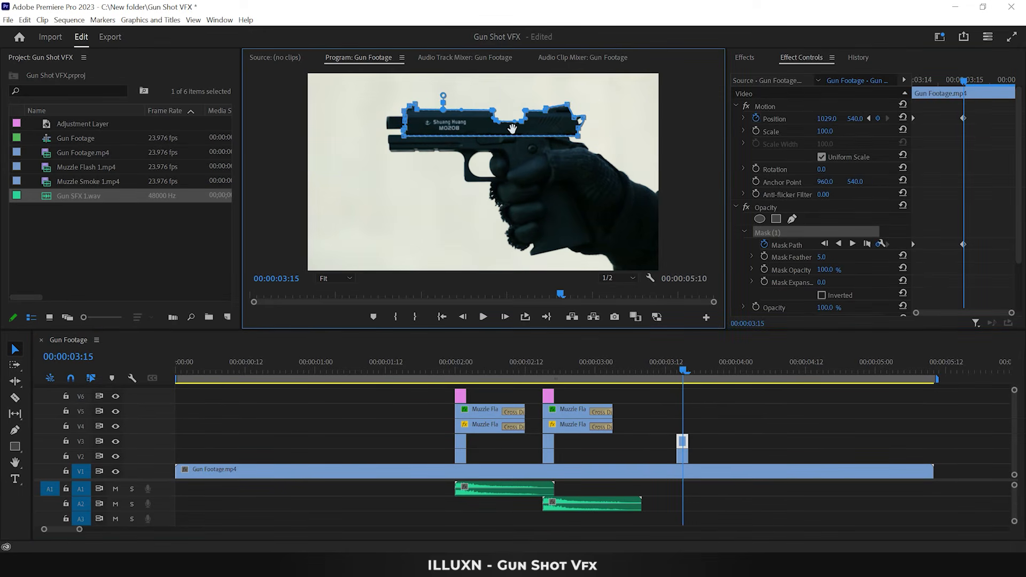
click(706, 425)
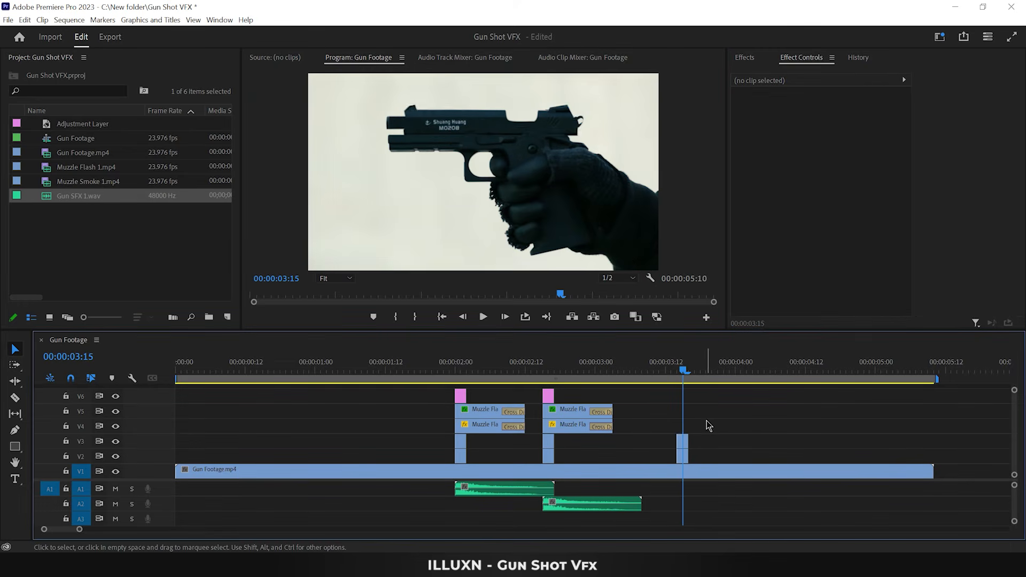
Step: Copy the adjustment layer, both muzzle flash clips and the gunshot sound to 00:00:03:14, putting the sound on A1
key(Left)
key(Left)
drag(638, 387, 695, 429)
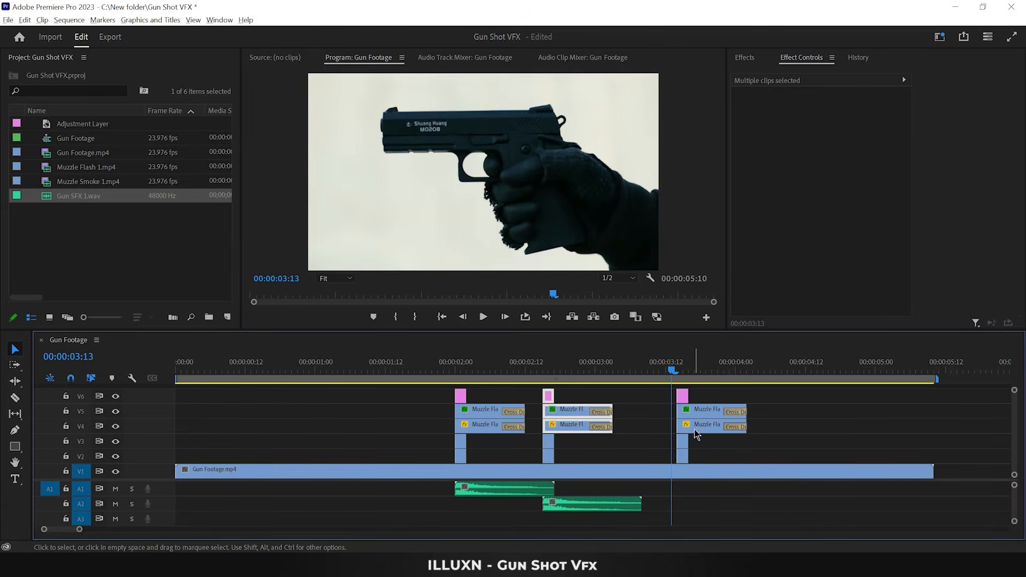
drag(593, 506, 727, 490)
Step: Extend the third V2 and V3 slide clips to two frames past 00:00:04:02
drag(680, 372, 748, 373)
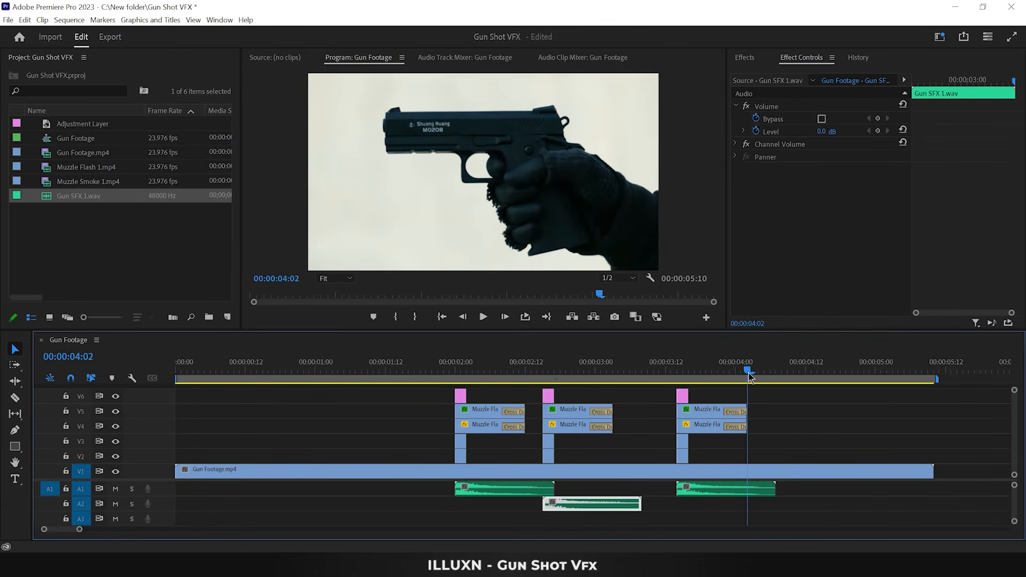
drag(688, 443, 748, 444)
drag(688, 457, 759, 444)
key(Right)
key(Right)
key(Left)
key(Left)
Step: Split the extended V2 and V3 clips after the third shot and at 00:00:04:02, and delete the pieces in between
key(c)
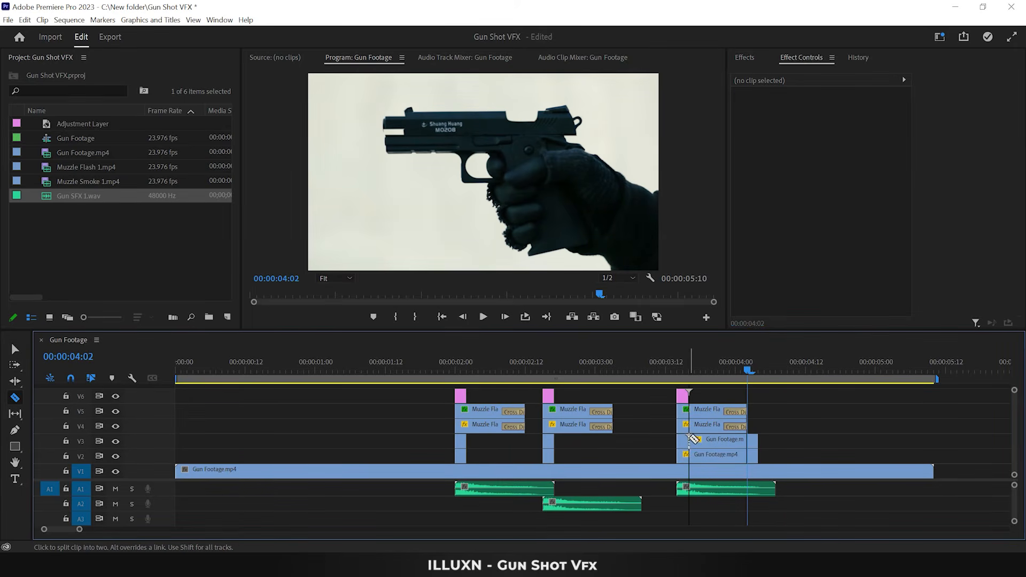
click(689, 455)
key(v)
click(700, 455)
shift+click(719, 442)
key(Delete)
Step: At 00:00:04:02, set the V3 slide clip's horizontal position to 1160 and realign its mask's ejection port points
click(753, 441)
drag(828, 119, 866, 119)
click(768, 233)
drag(514, 92, 565, 130)
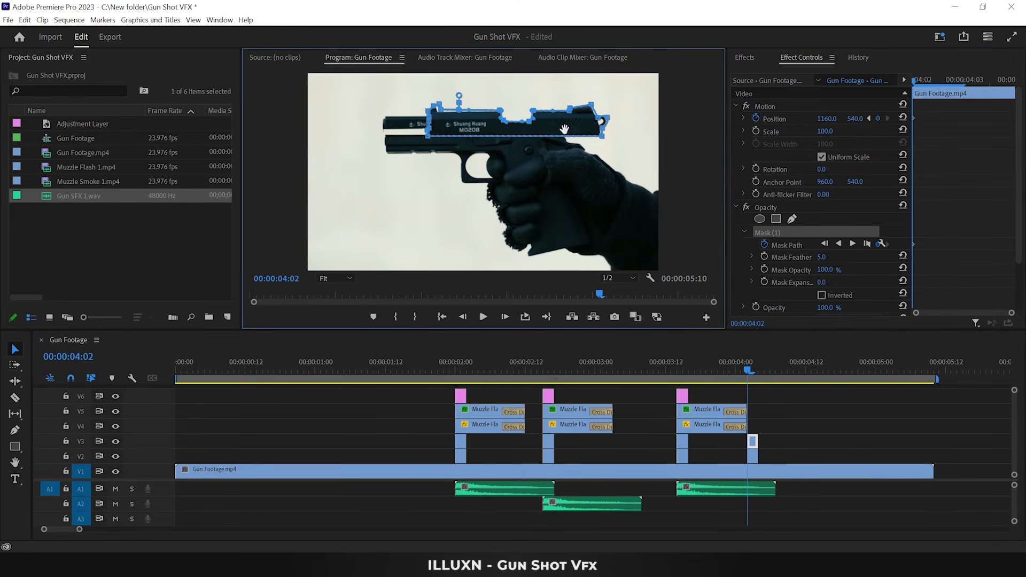
click(781, 415)
Step: At 00:00:04:03, set the V3 slide clip's horizontal position to 1048 and realign its mask with the slide
click(754, 370)
click(753, 441)
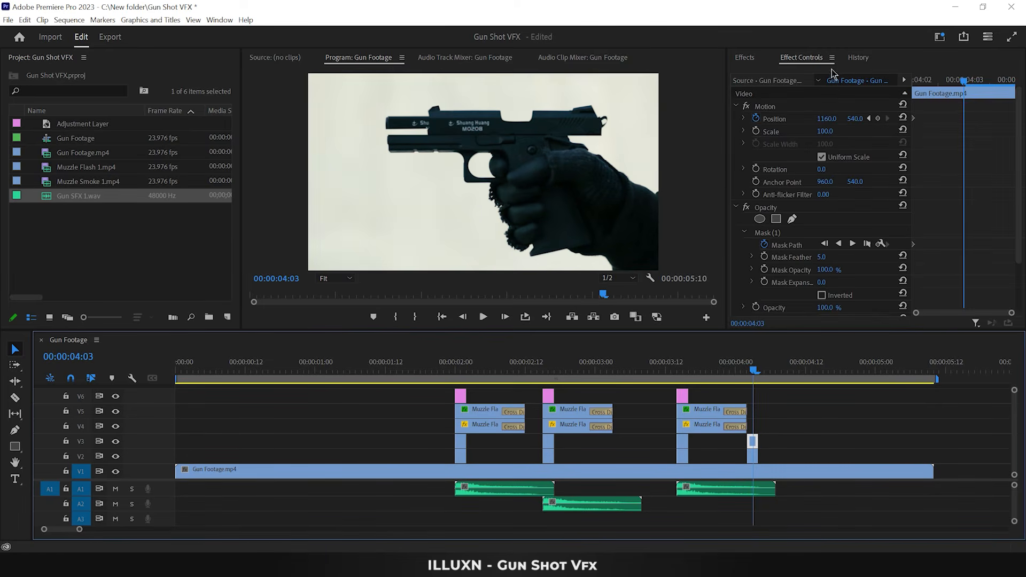
drag(827, 119, 767, 119)
click(775, 232)
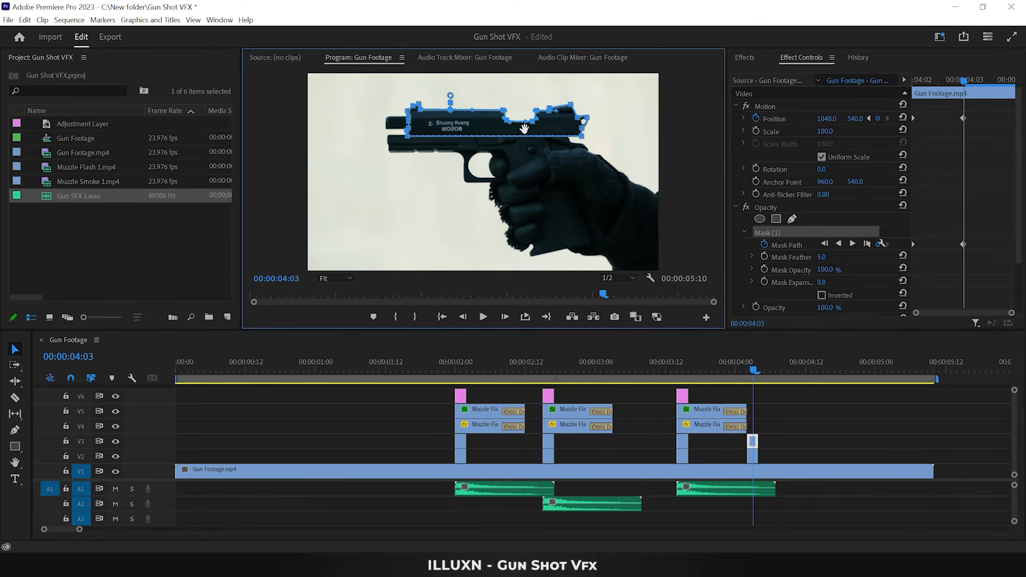
click(785, 416)
Step: Copy the adjustment layer, both muzzle flash clips and the gunshot sound to 00:00:04:02, putting the sound on A2
drag(782, 393, 762, 428)
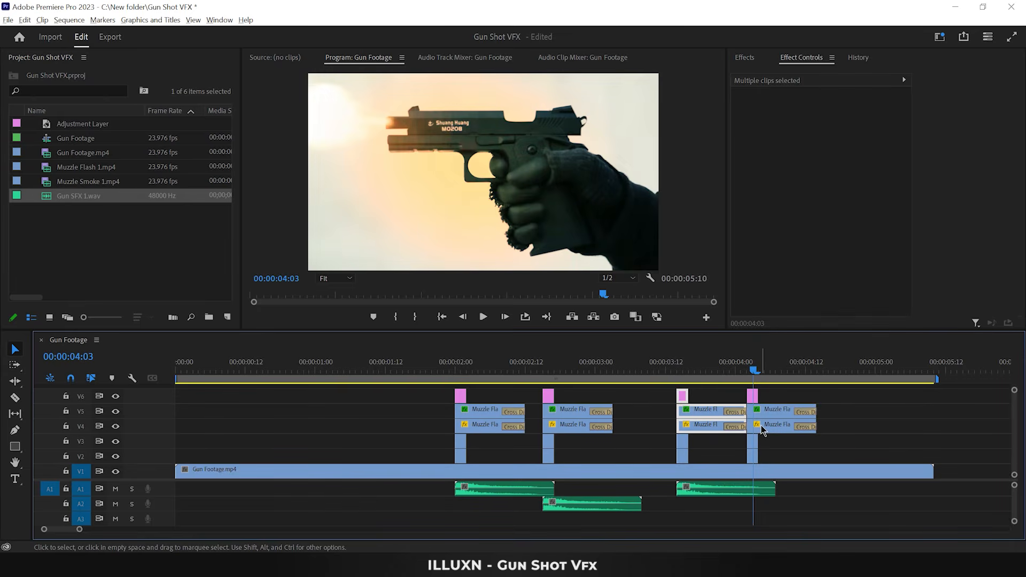
click(724, 488)
alt+drag(725, 488, 795, 504)
Step: Extend the fourth V2 and V3 slide clips to two frames past 00:00:04:17
click(794, 369)
drag(792, 369, 833, 367)
drag(760, 444, 846, 442)
key(Right)
key(Right)
drag(835, 455, 846, 454)
key(Left)
key(Left)
Step: Split the extended V2 and V3 clips after the fourth shot and at 00:00:04:17, and delete the pieces in between
key(c)
click(835, 441)
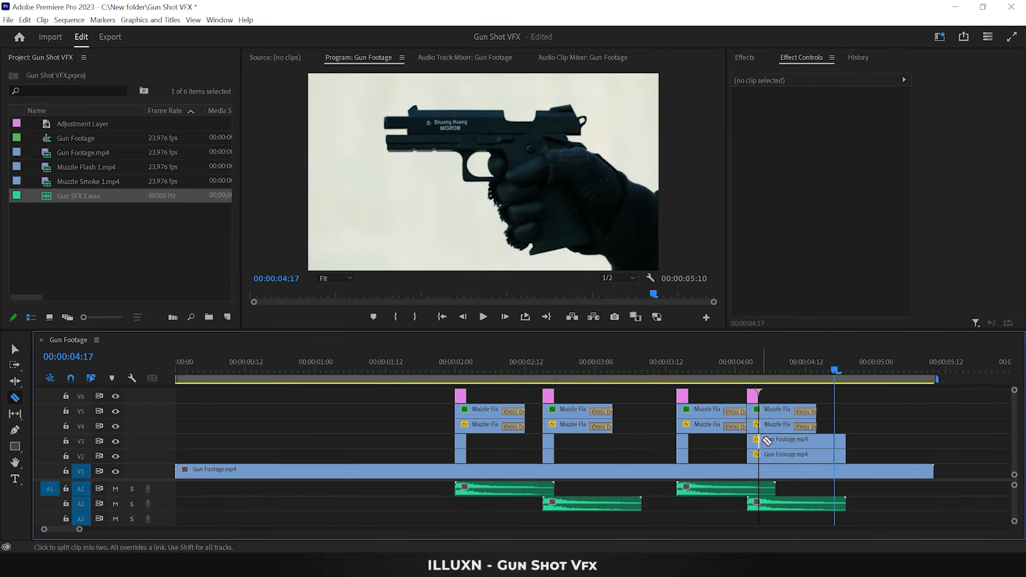
click(762, 441)
click(762, 455)
key(v)
click(789, 455)
key(Delete)
click(796, 442)
key(Delete)
Step: At 00:00:04:17, set the V3 slide clip's horizontal position to 1216 and move its mask's ejection port points forward into alignment
click(839, 441)
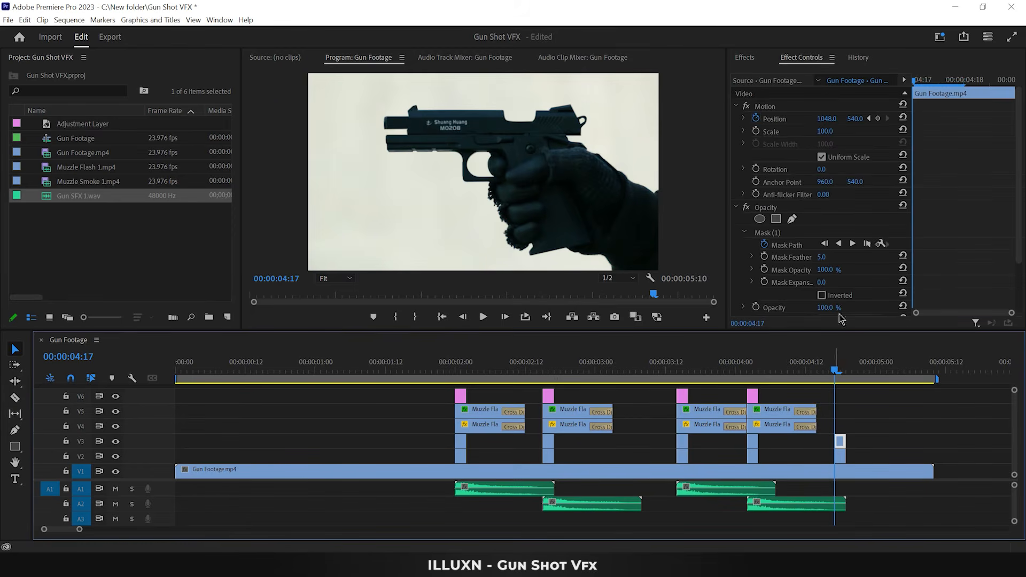
drag(827, 119, 894, 119)
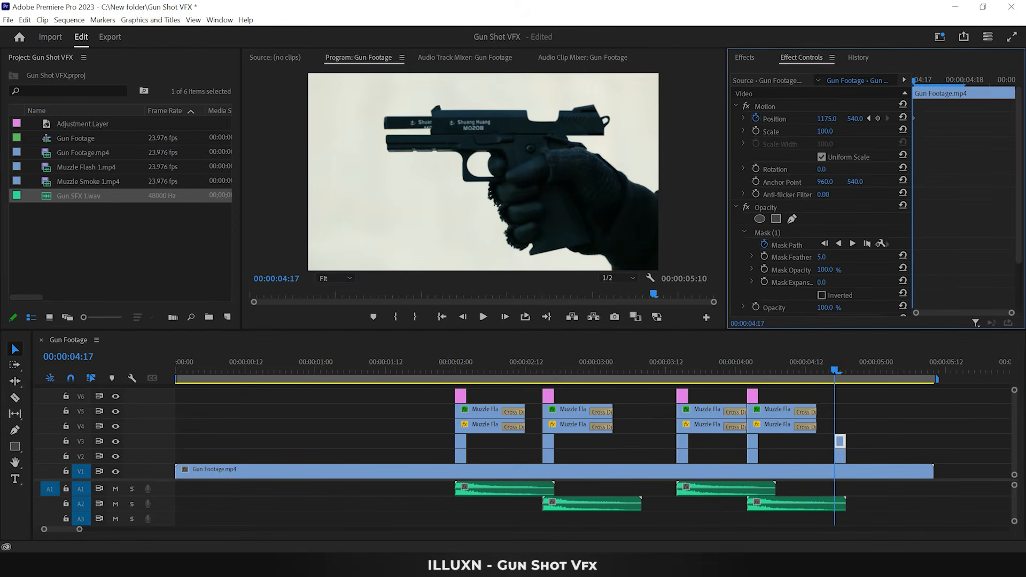
click(773, 232)
drag(519, 90, 571, 129)
key(shift+Left)
key(shift+Left)
key(shift+Left)
key(shift+Left)
key(shift+Left)
key(shift+Left)
key(shift+Left)
key(shift+Left)
key(shift+Left)
key(shift+Left)
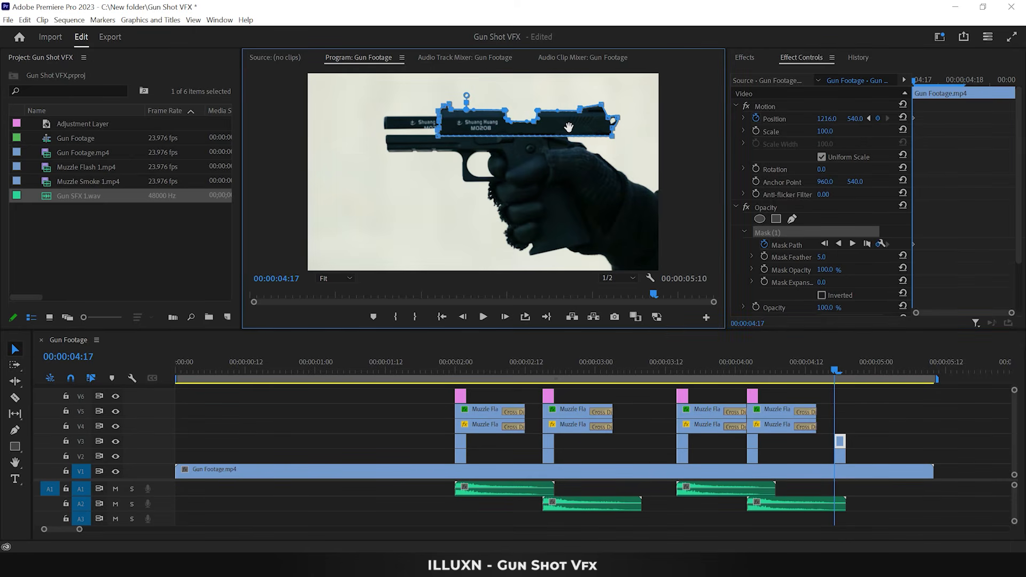
click(848, 412)
Step: At 00:00:04:18, set the V3 slide clip's horizontal position to 1052 and move its mask's ejection port points toward the rear
drag(835, 367, 843, 367)
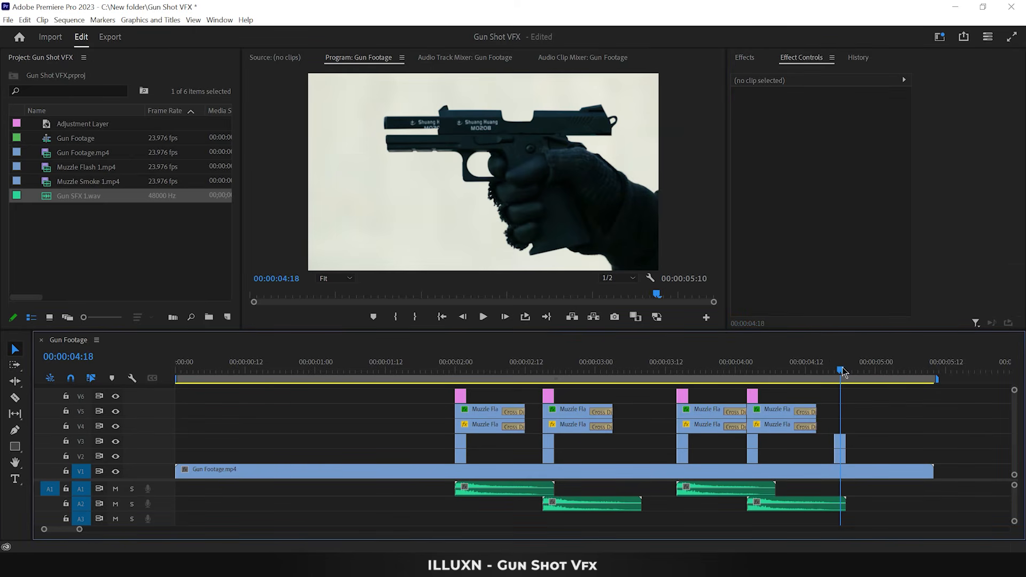
click(841, 442)
click(768, 234)
drag(458, 92, 515, 130)
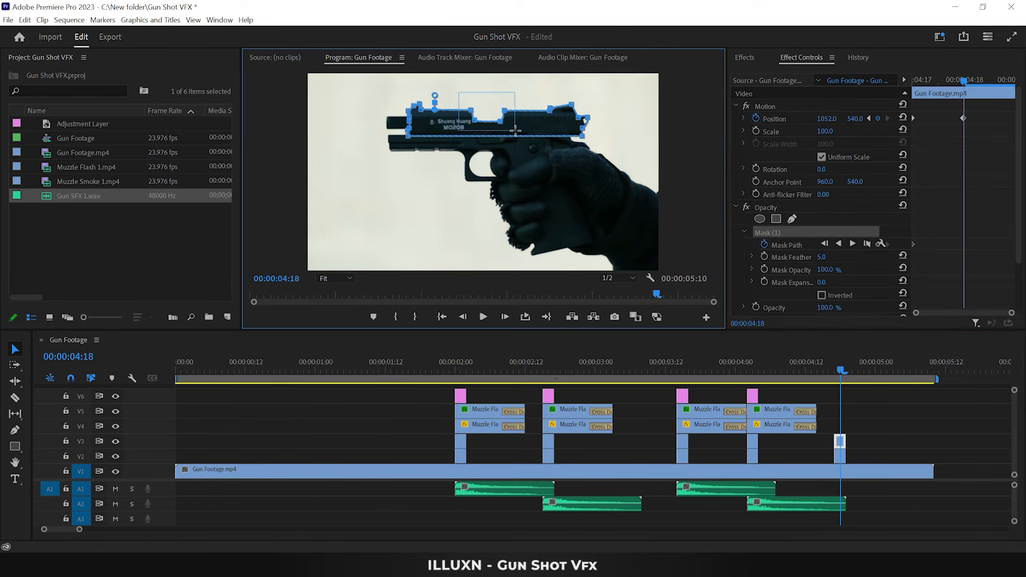
key(shift+Right)
key(shift+Right)
key(shift+Right)
key(shift+Right)
key(shift+Right)
key(shift+Right)
key(shift+Right)
key(shift+Right)
click(861, 420)
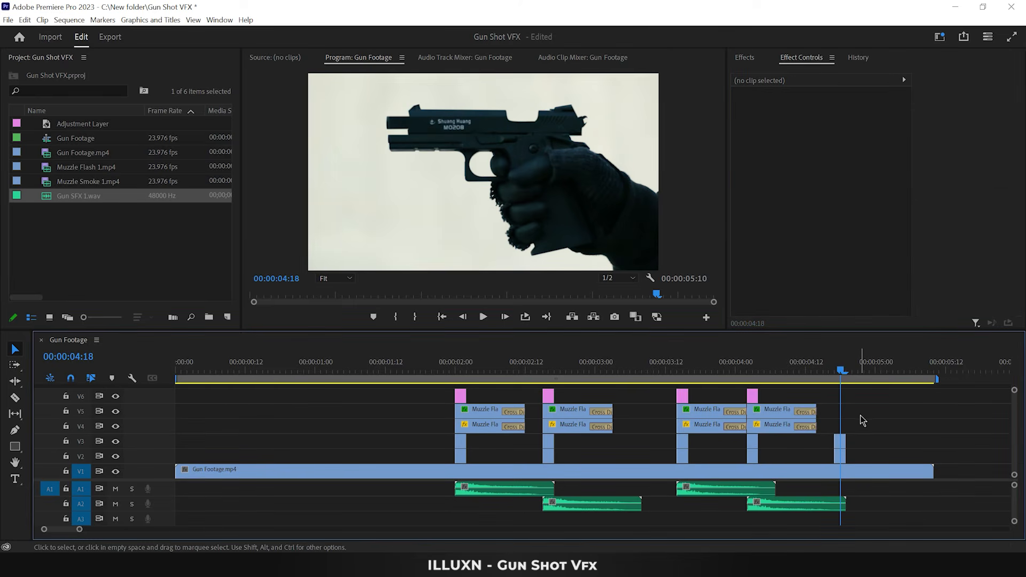
Step: Copy the adjustment layer, both muzzle flash clips and the gunshot sound to 00:00:04:17, putting the sound on A1
drag(831, 393, 856, 428)
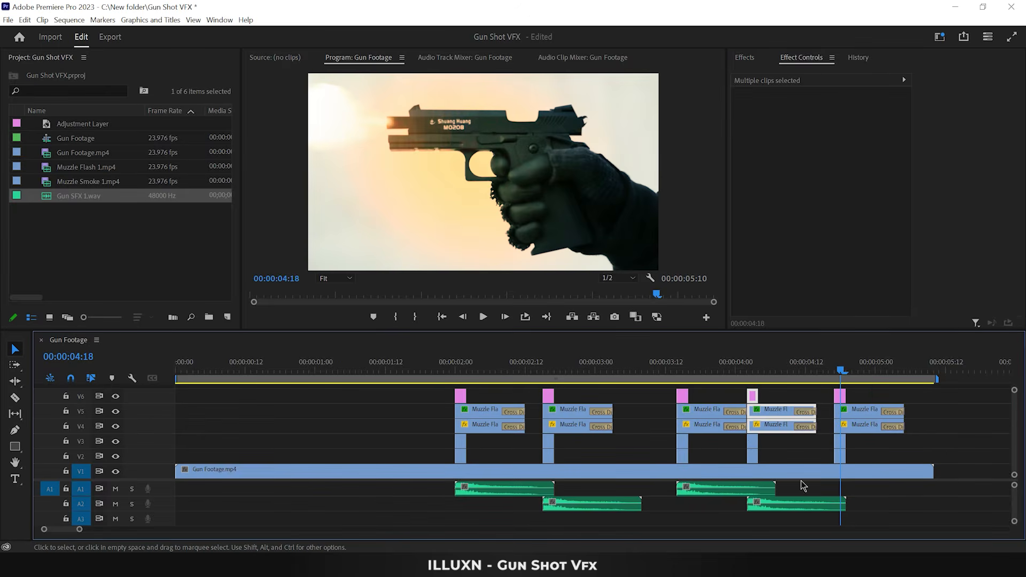
drag(775, 503, 862, 490)
click(882, 451)
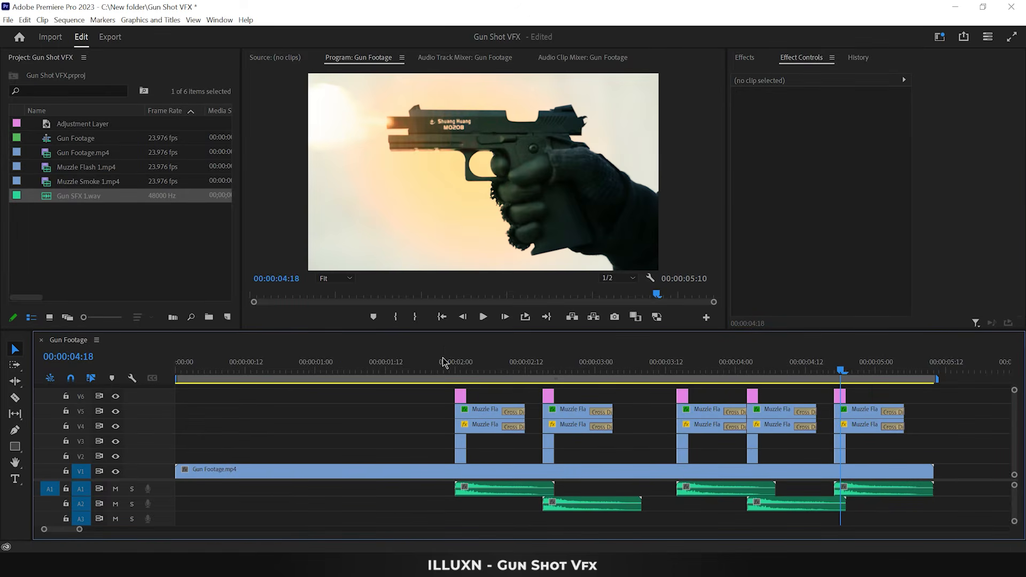
Step: Review all the gunshots from the start to the end of the sequence, using an enlarged Program Monitor
drag(405, 369, 152, 374)
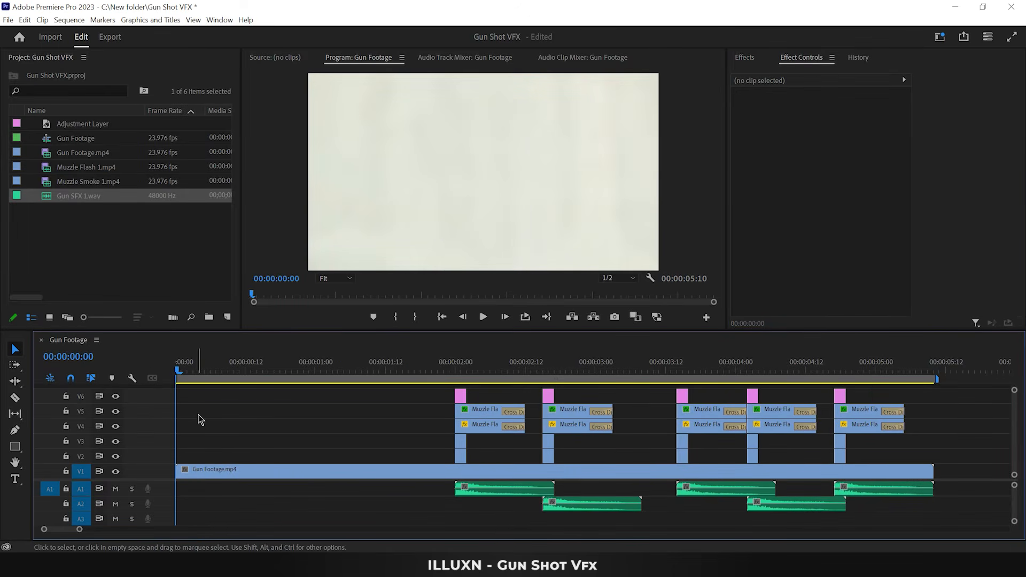
key(space)
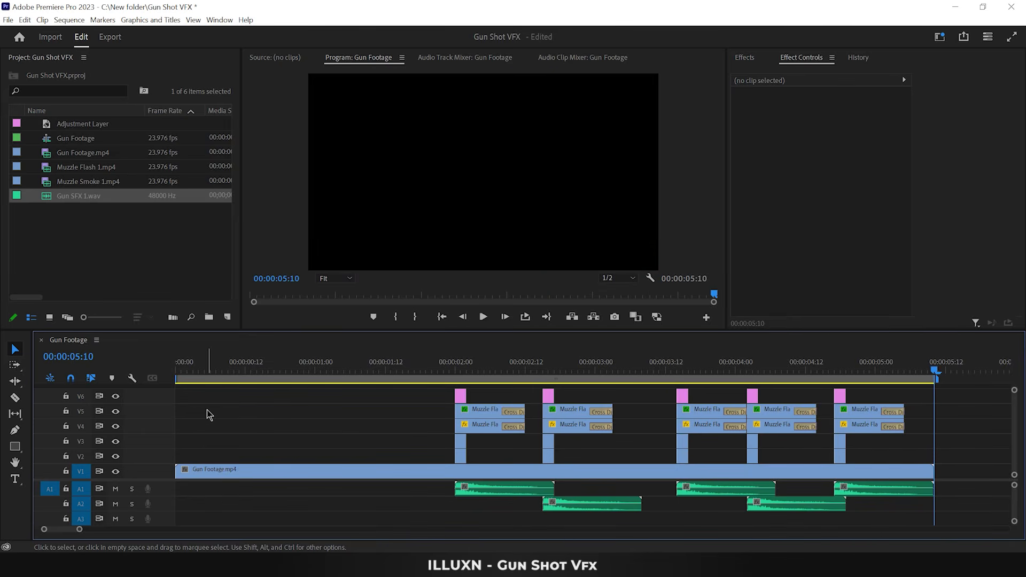
drag(241, 309, 141, 309)
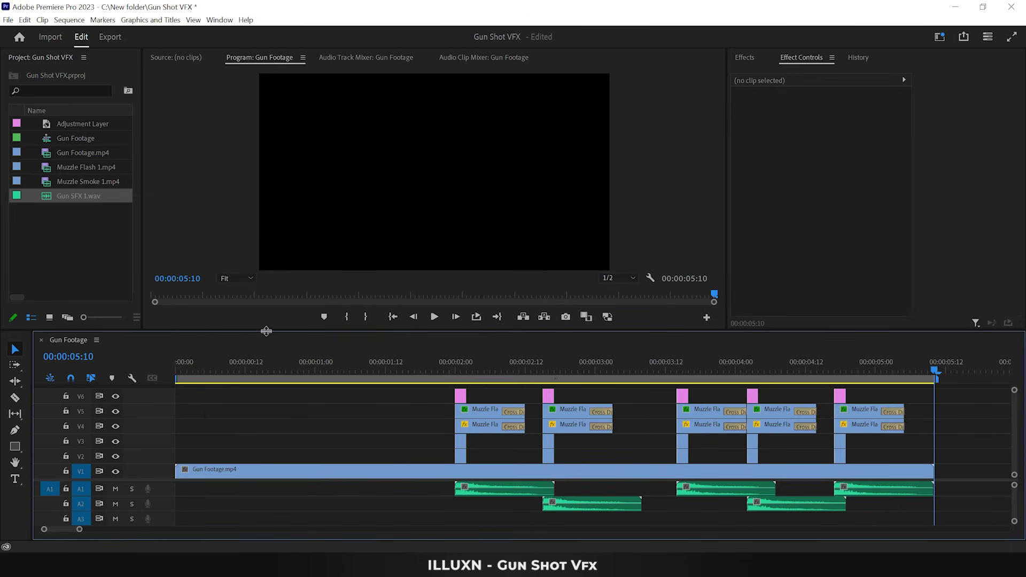
drag(269, 330, 270, 427)
key(space)
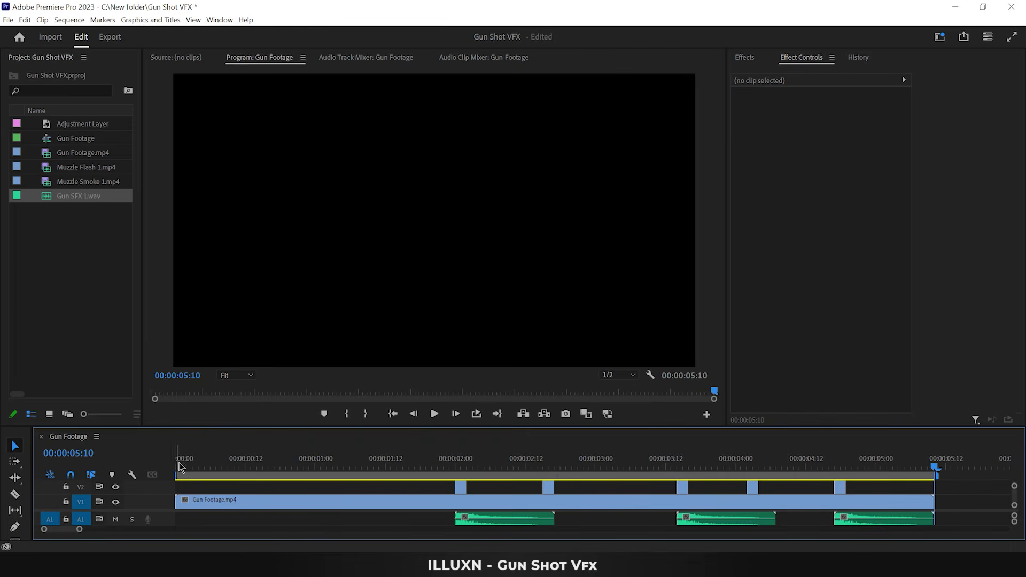
click(396, 466)
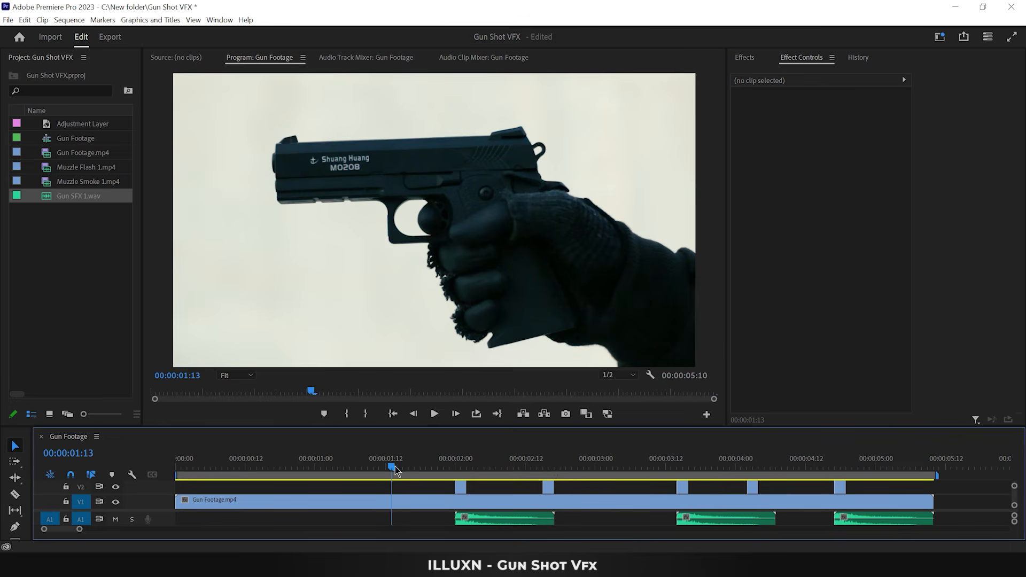
drag(393, 468, 597, 469)
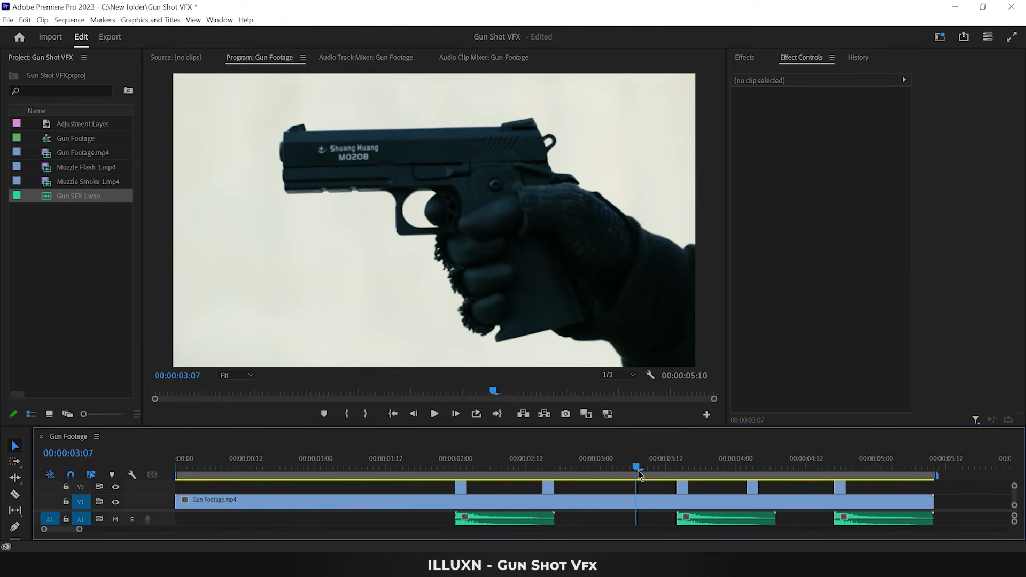
drag(658, 475, 863, 490)
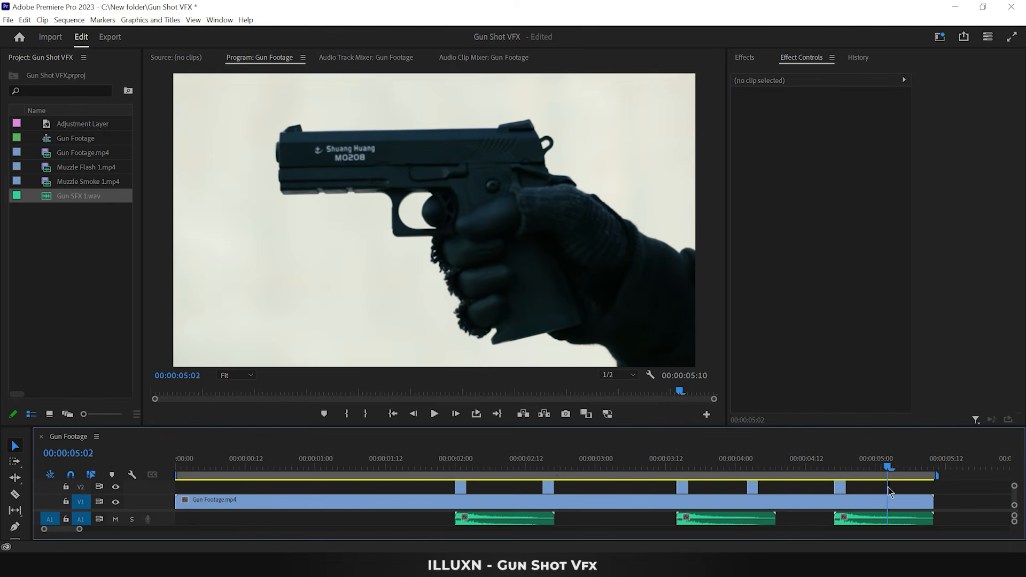
drag(931, 490, 935, 495)
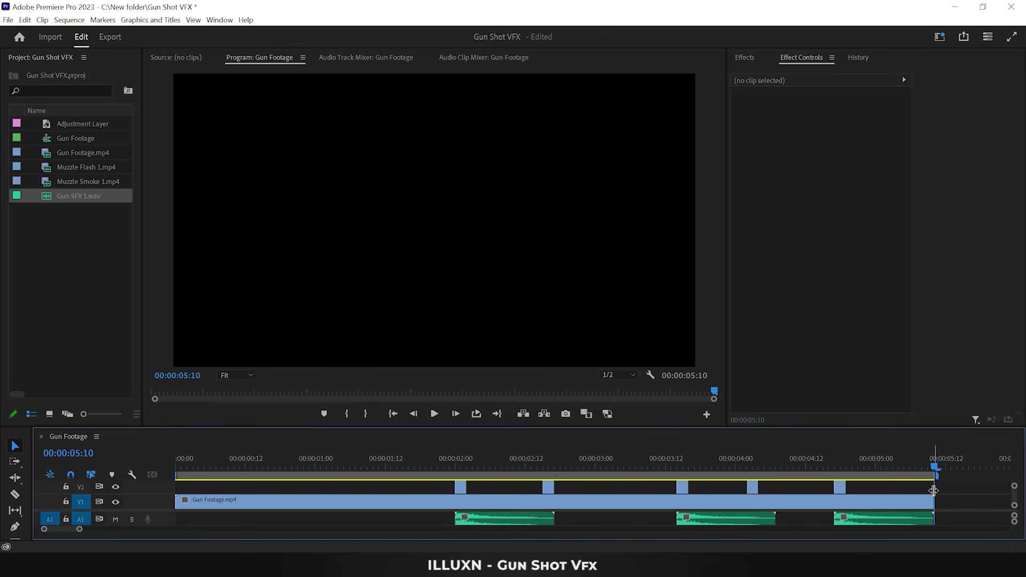